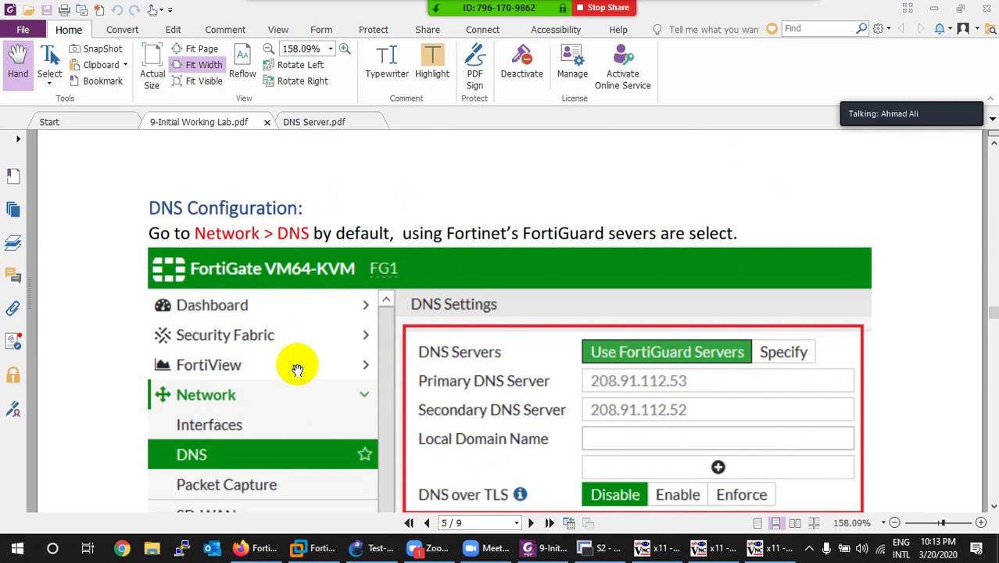
- Switch Foxit PhantomPDF to DNS Server.pdf and go to page 1's DNS Server overview
scroll(297, 370, "down", 3)
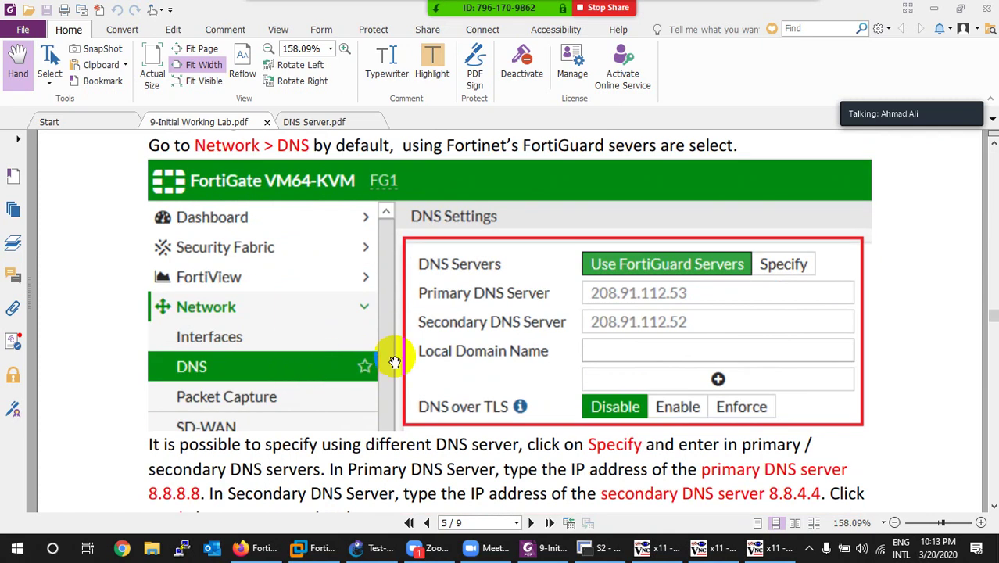
left_click(335, 123)
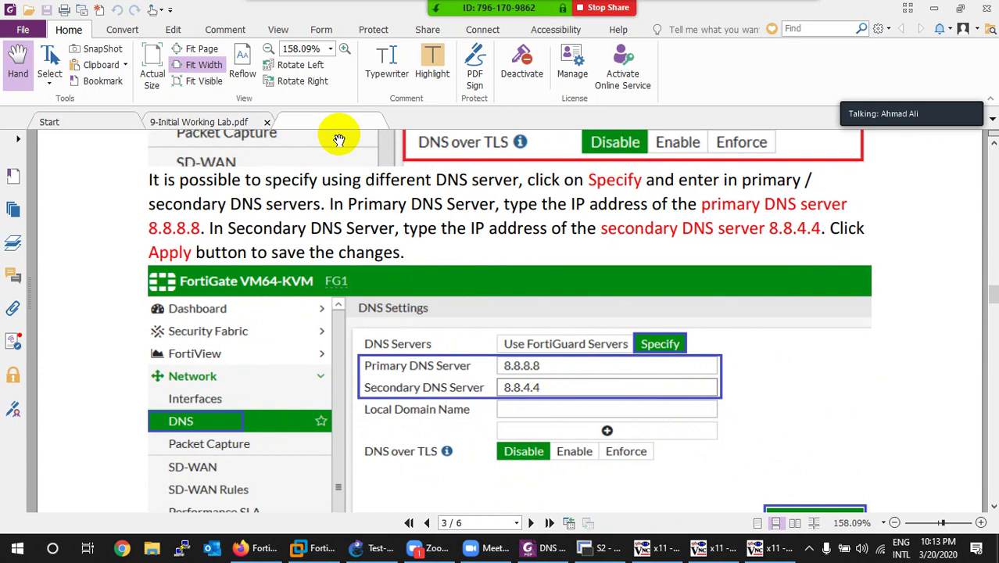
left_click(408, 522)
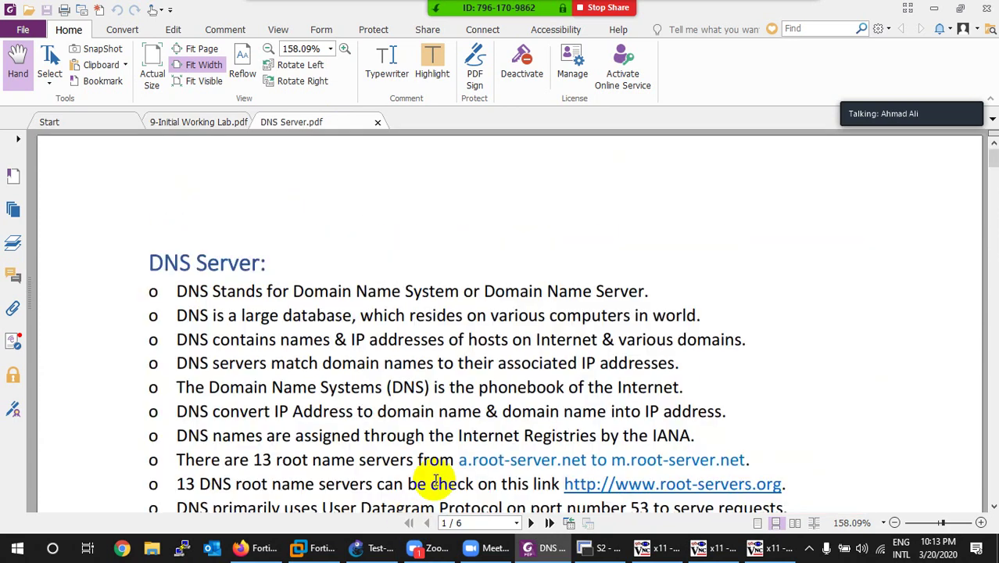
scroll(434, 469, "down", 2)
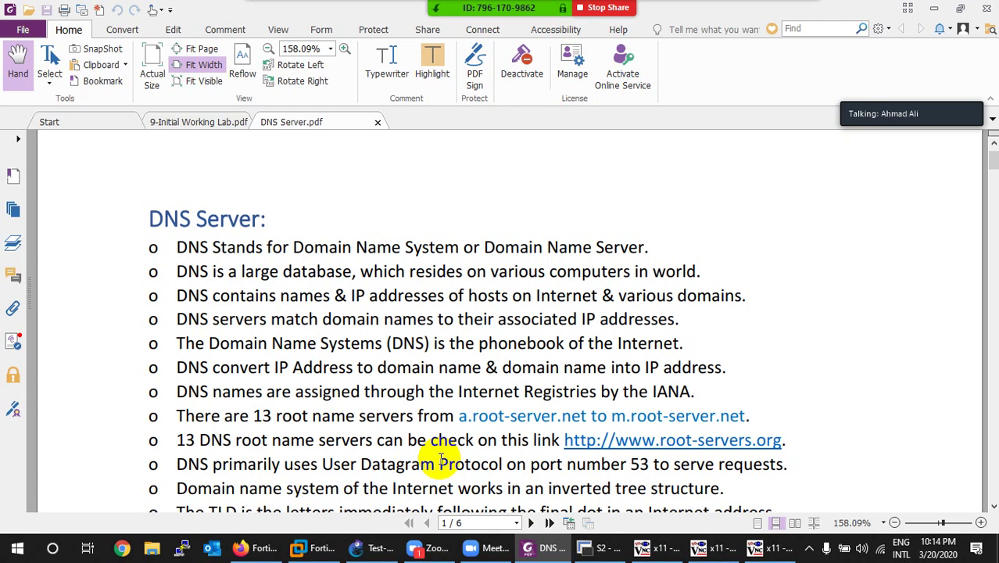
scroll(441, 461, "down", 1)
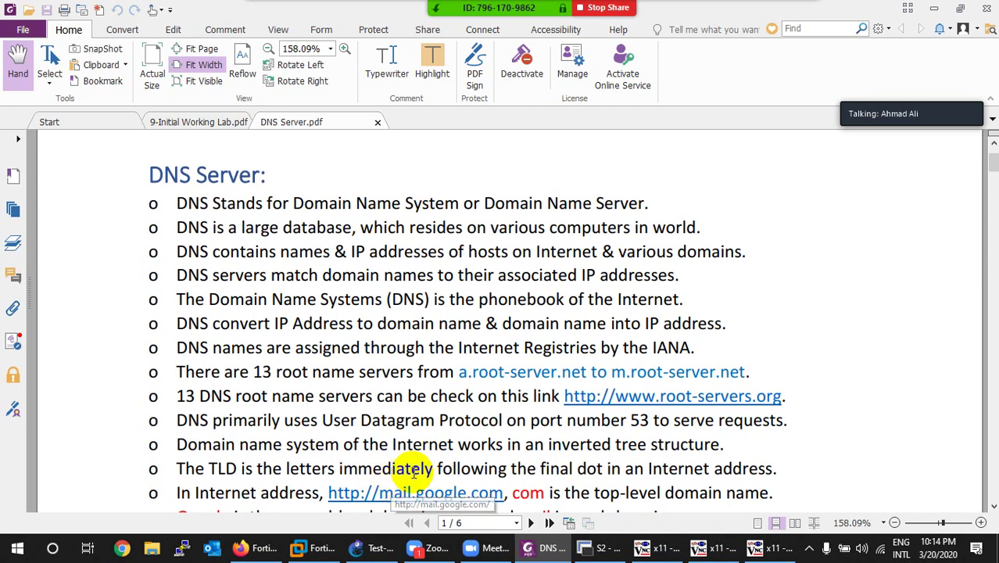
left_click(608, 400)
left_click(522, 332)
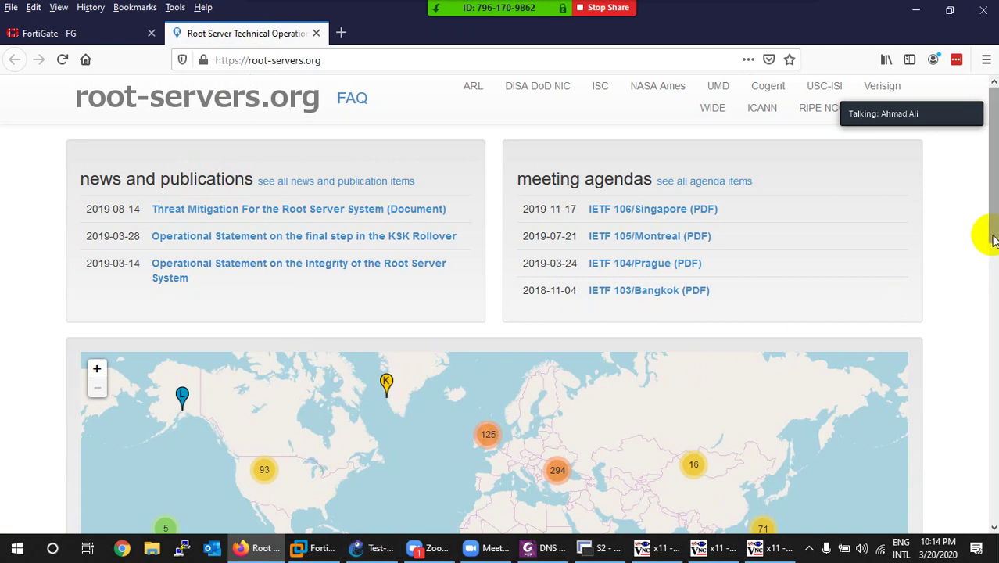
- Show root server M's details (WIDE Project, 9 sites) on root-servers.org
left_click_drag(990, 235, 963, 318)
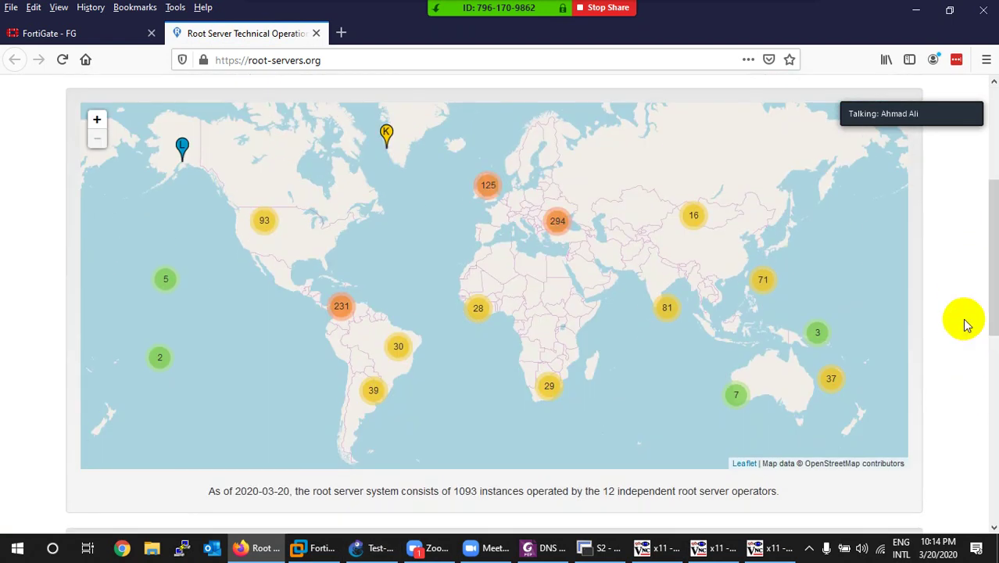
left_click_drag(983, 230, 981, 330)
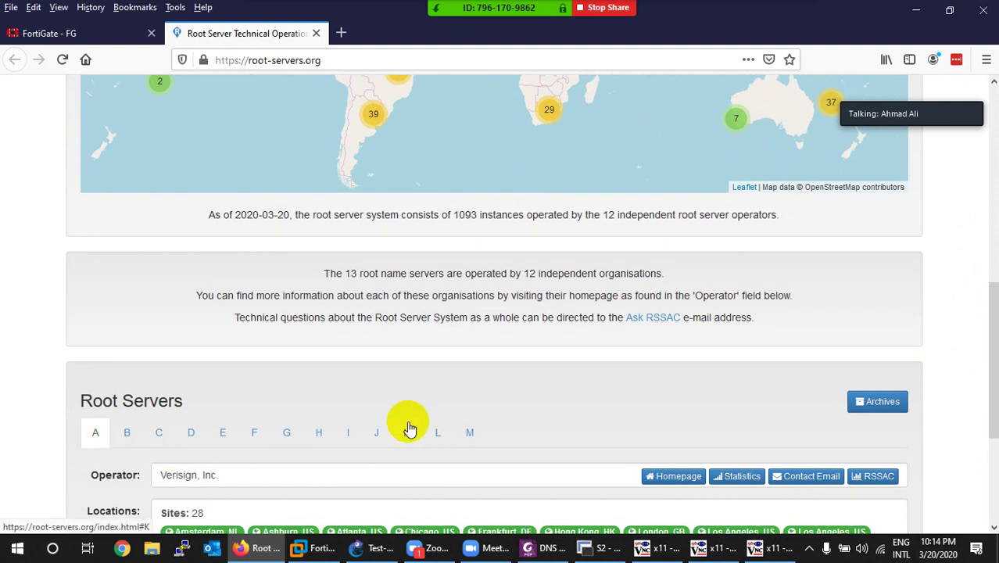
left_click(469, 434)
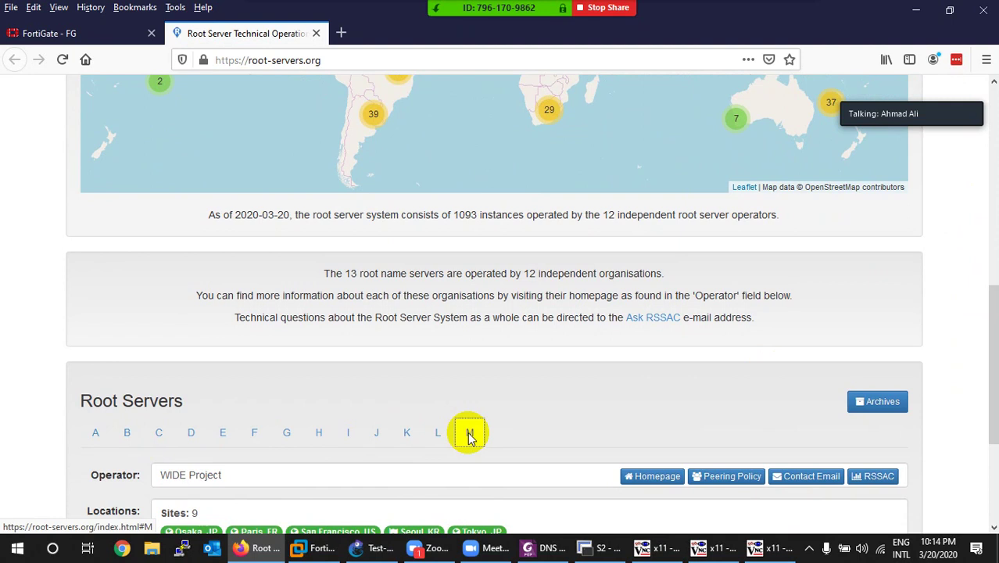
- Power on the Server2012 virtual machine in VMware Workstation, then minimize VMware
left_click(320, 547)
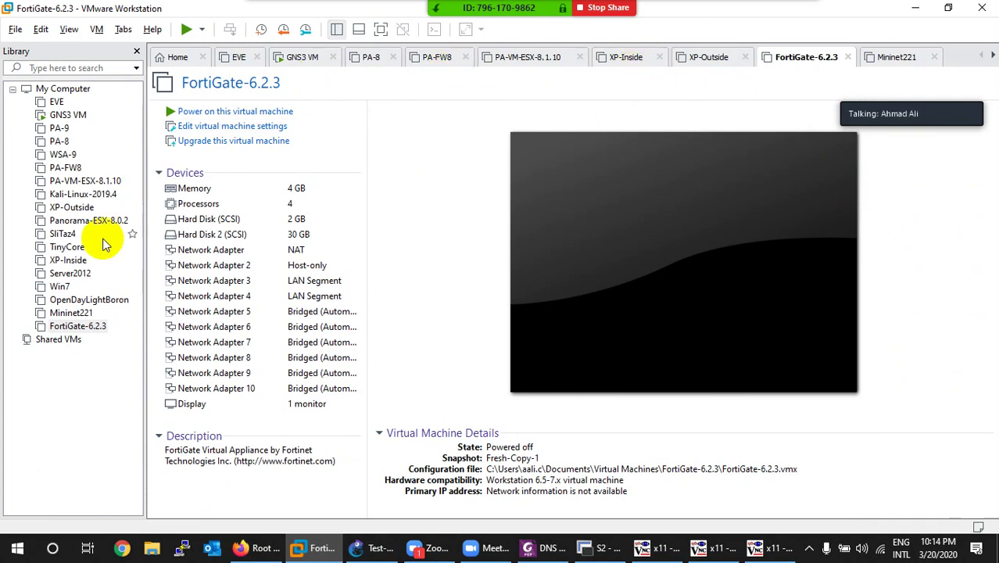
left_click(83, 272)
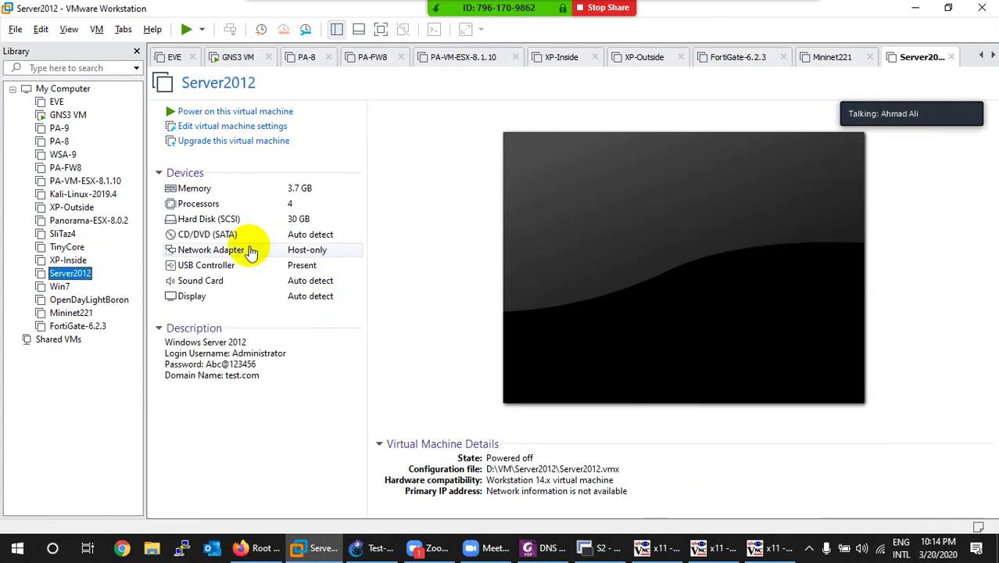
left_click(235, 111)
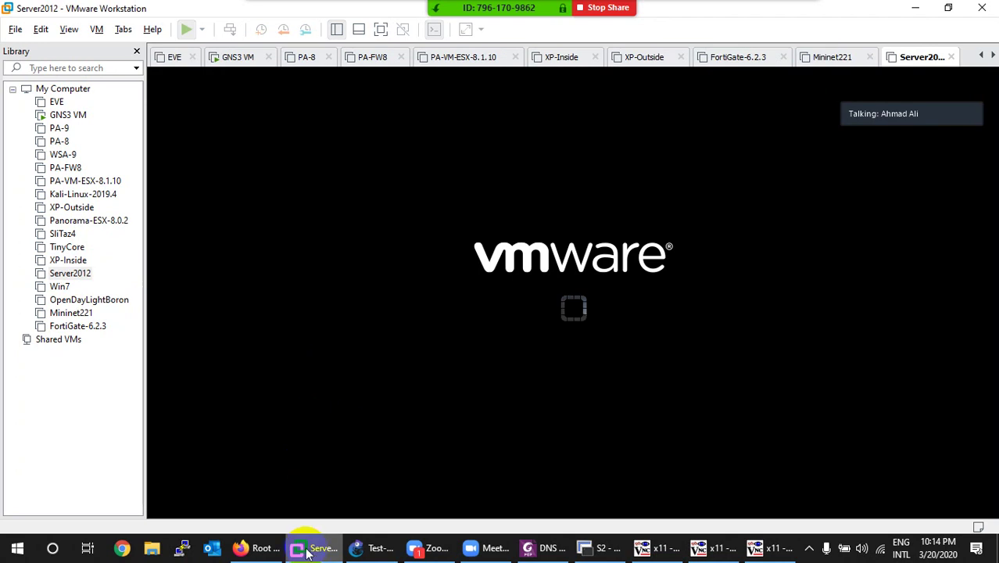
left_click(307, 551)
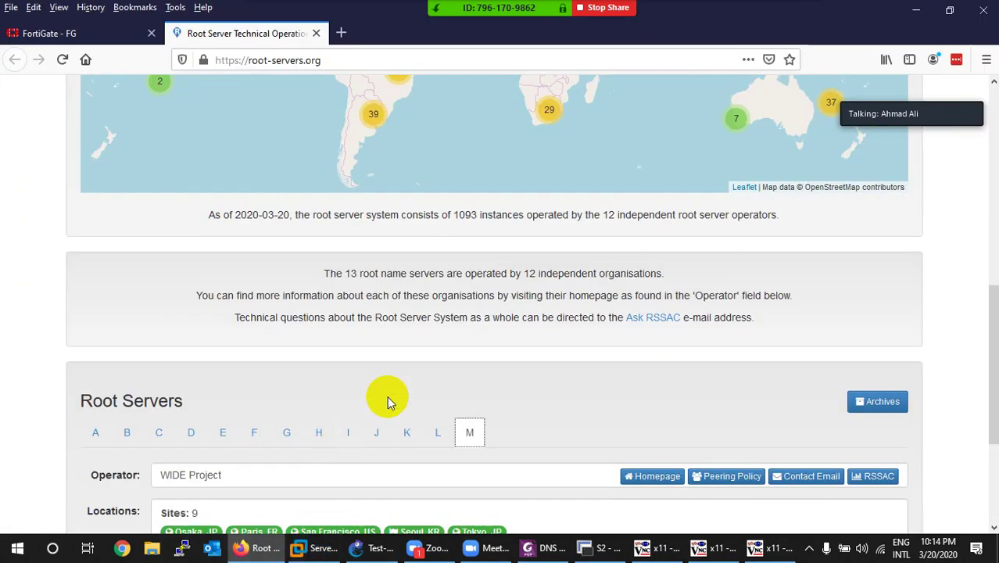
scroll(387, 395, "up", 3)
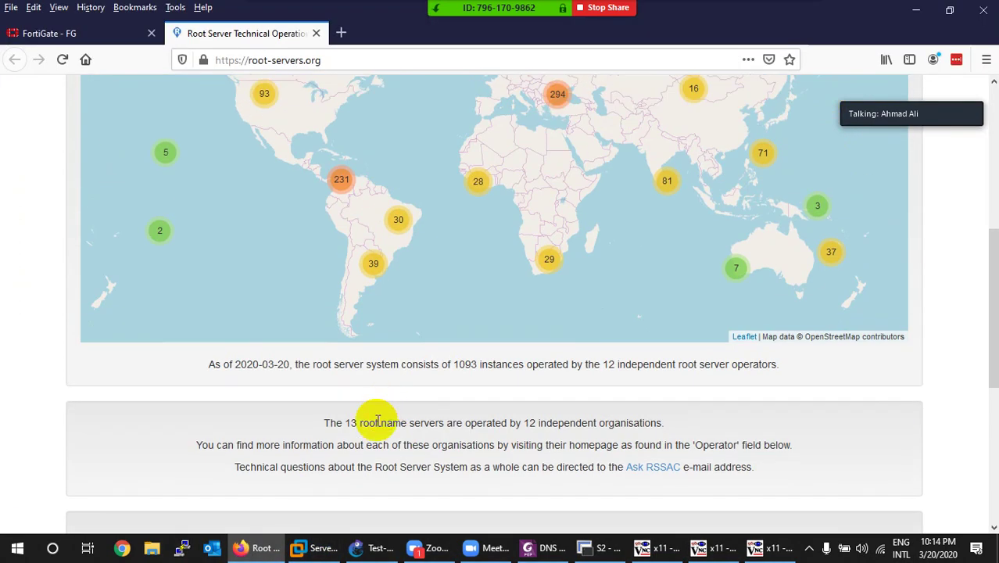
scroll(377, 422, "up", 3)
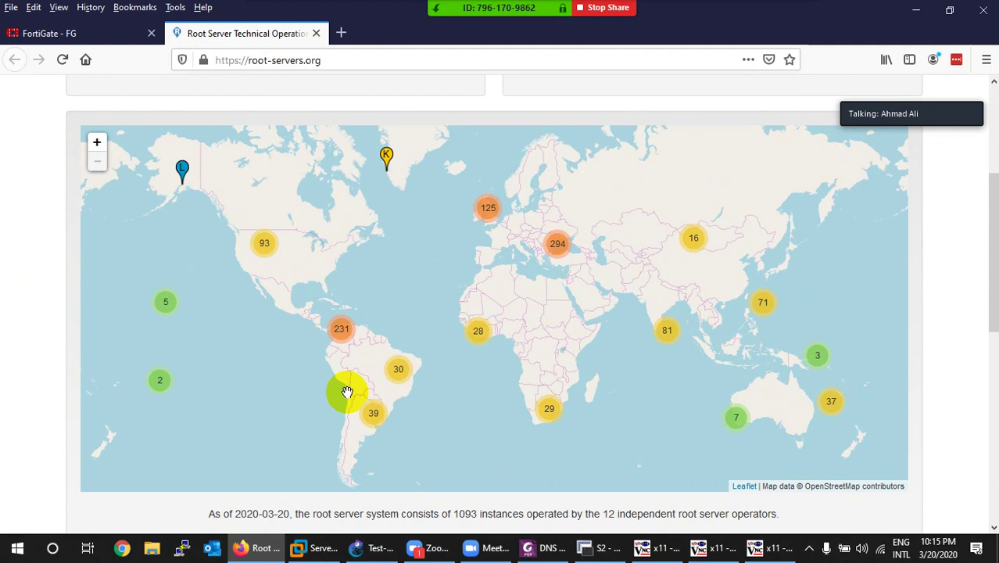
- Launch Command Prompt and run nslookup google.com
left_click(34, 553)
type("cmd")
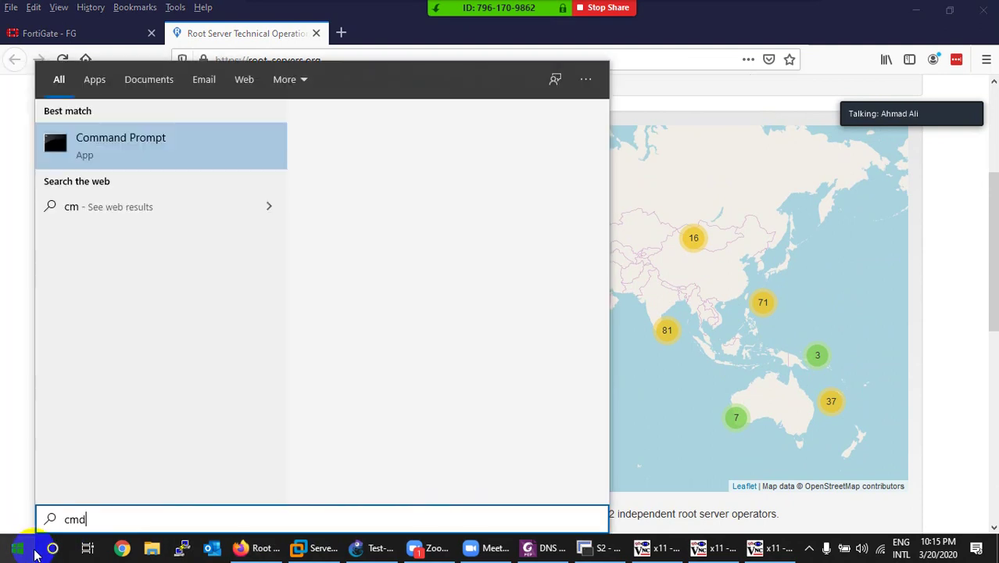
left_click(34, 554)
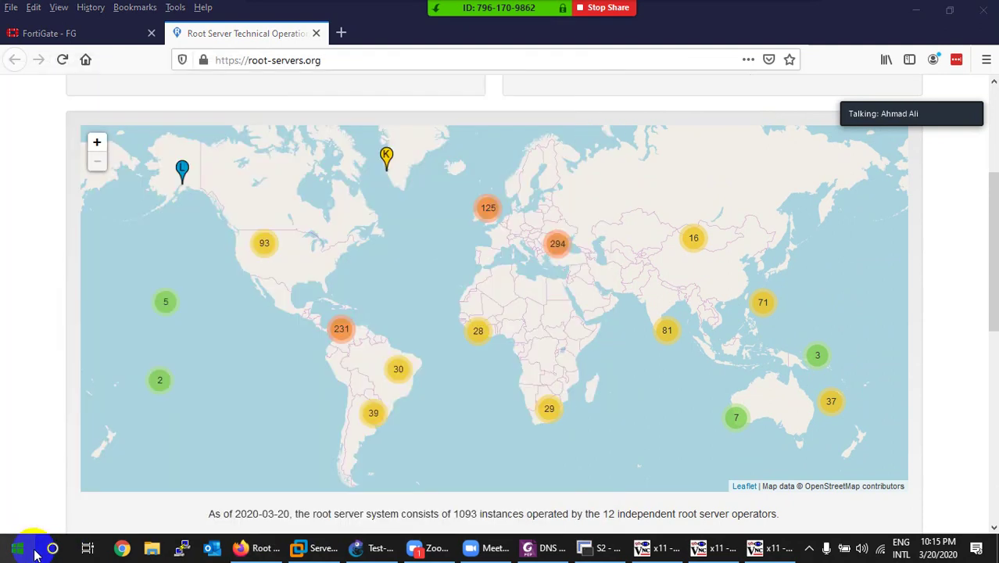
type("n")
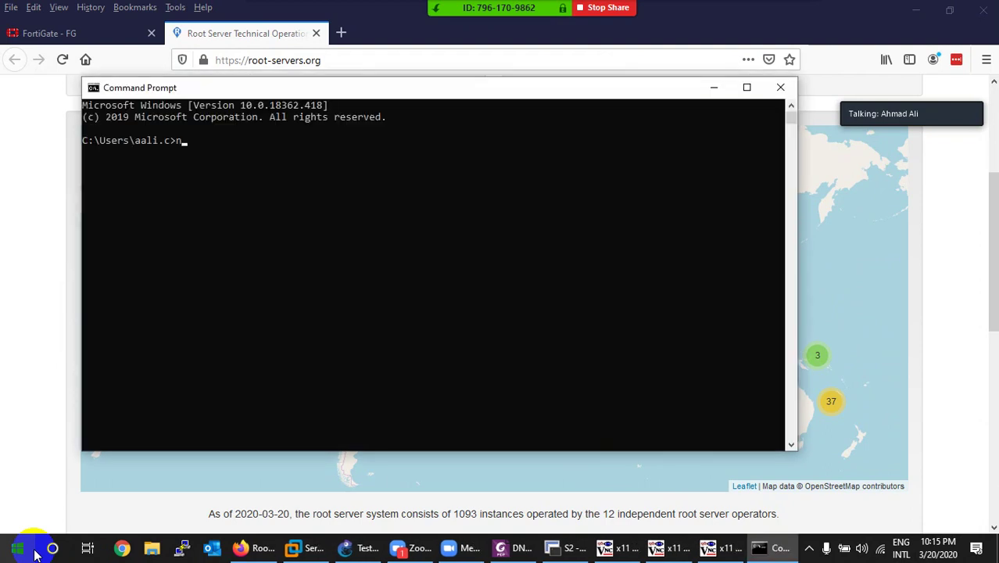
type("slookup")
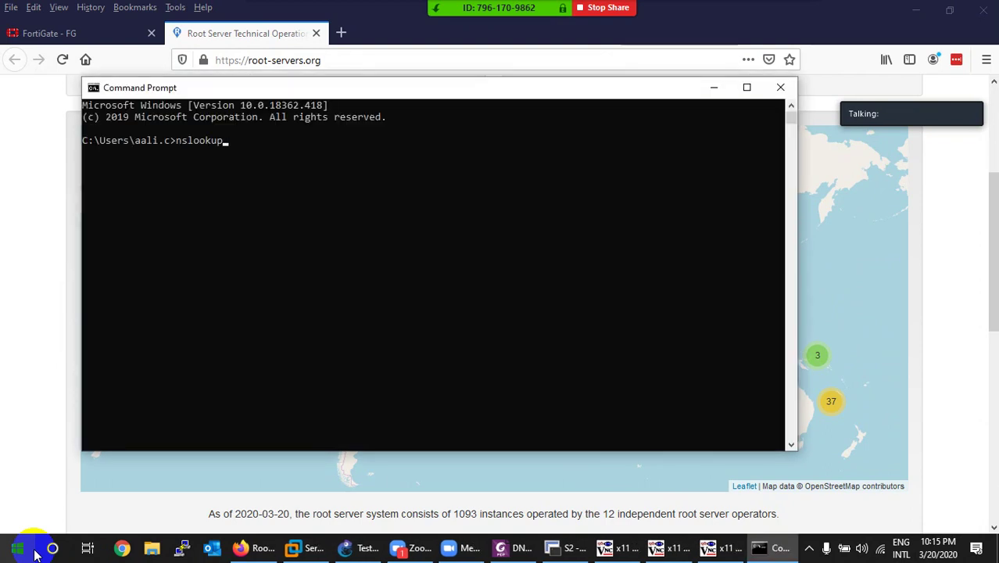
type(" google.com")
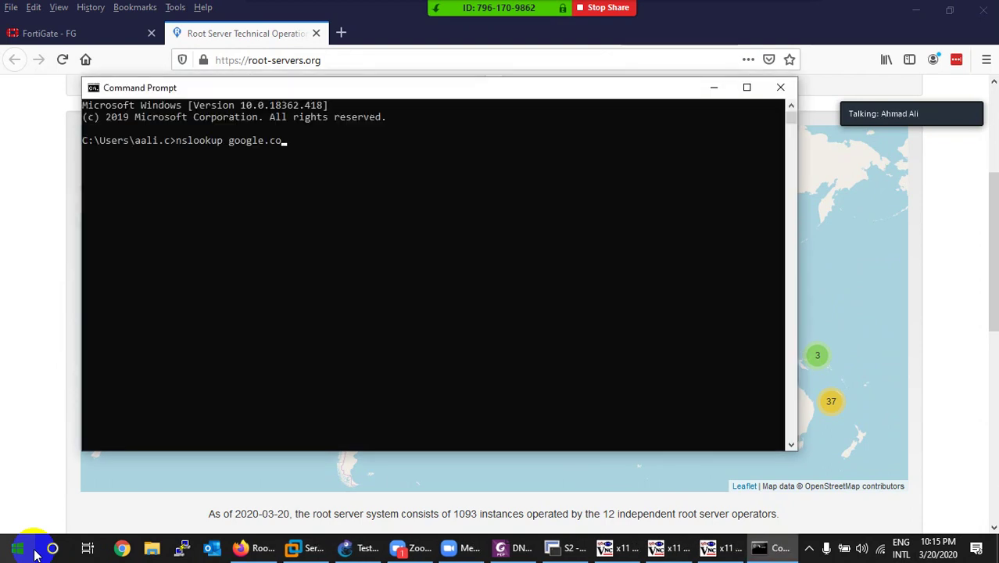
key("Return")
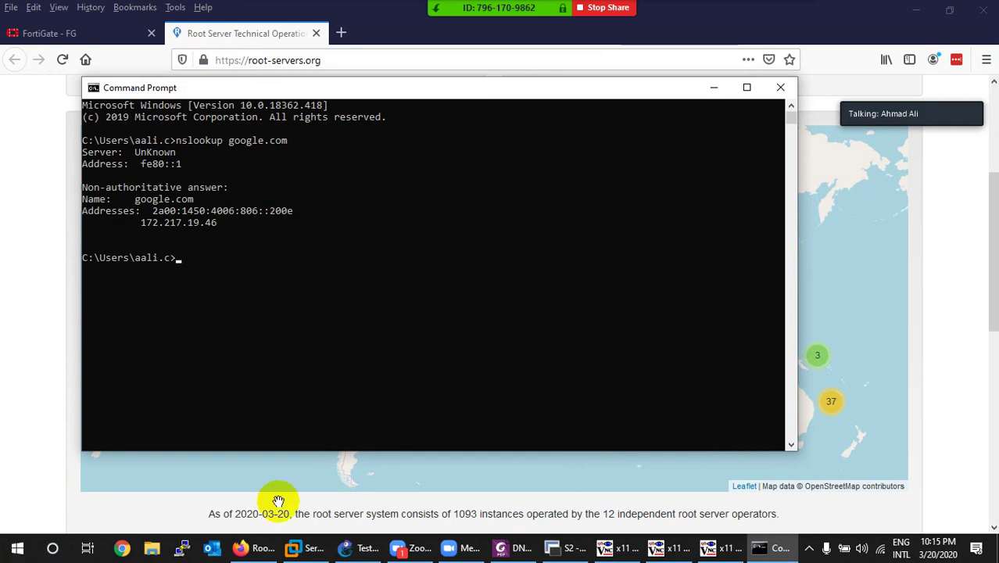
- Copy the resolved IPv4 address 172.217.19.46 and open a new Firefox tab
left_click_drag(215, 226, 128, 225)
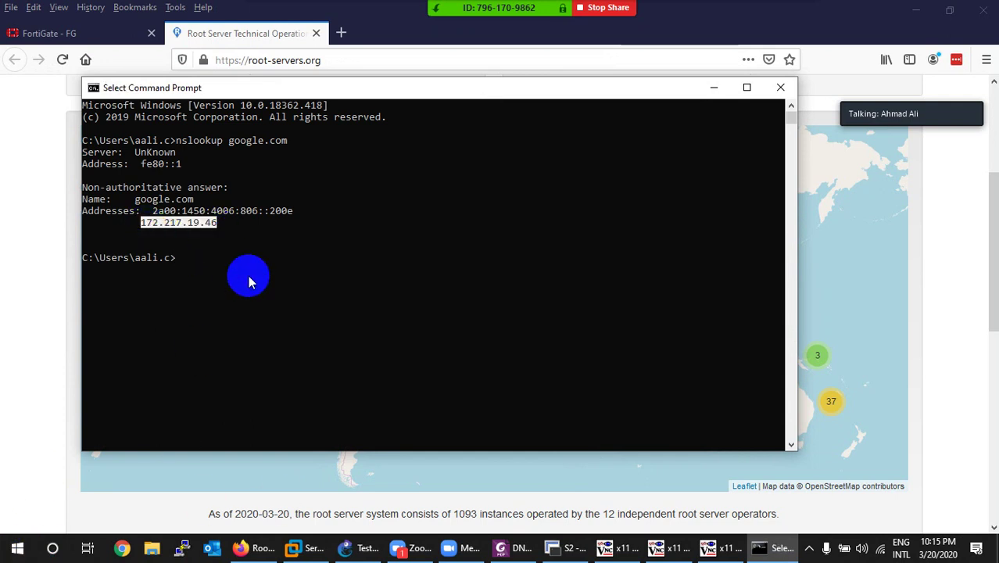
key("ctrl+c")
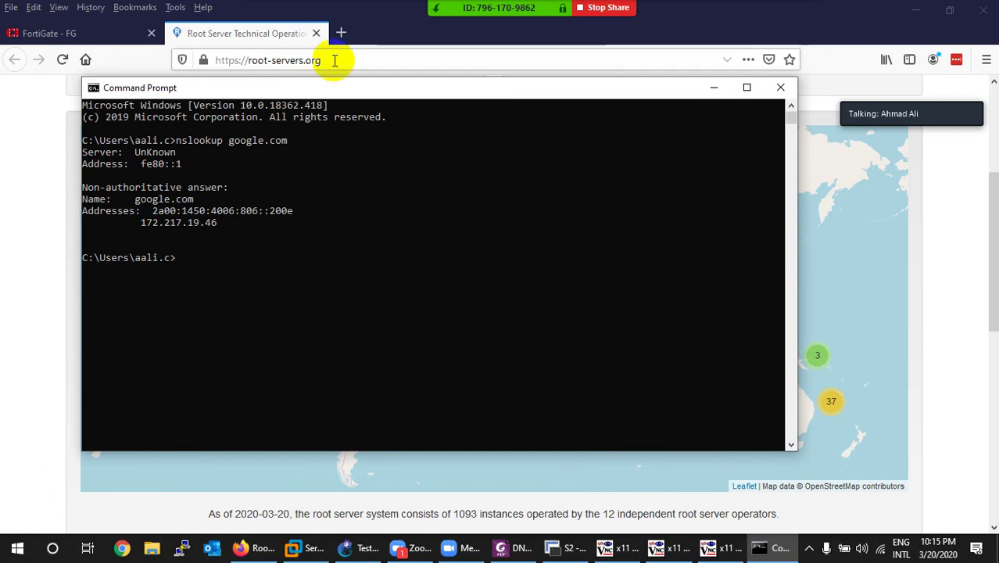
left_click(340, 33)
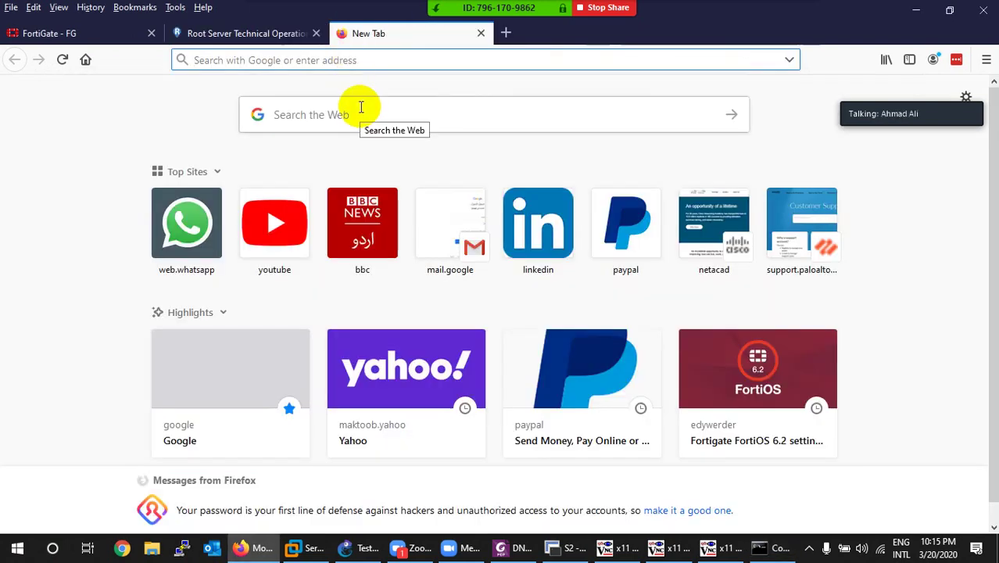
- Load 172.217.19.46 in the new tab, reaching Google's homepage, checking it against the nslookup output
key("ctrl+v")
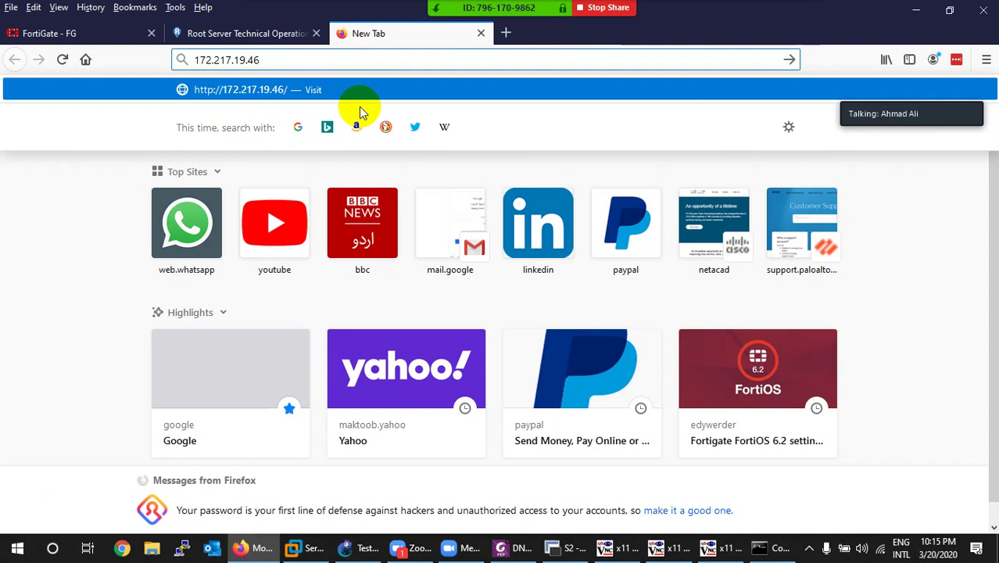
key("Return")
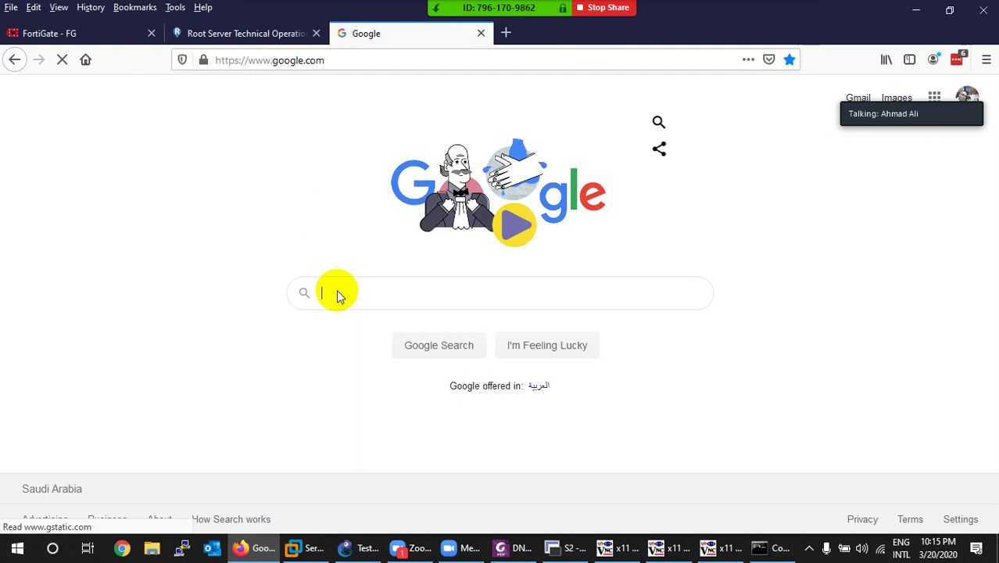
left_click(760, 547)
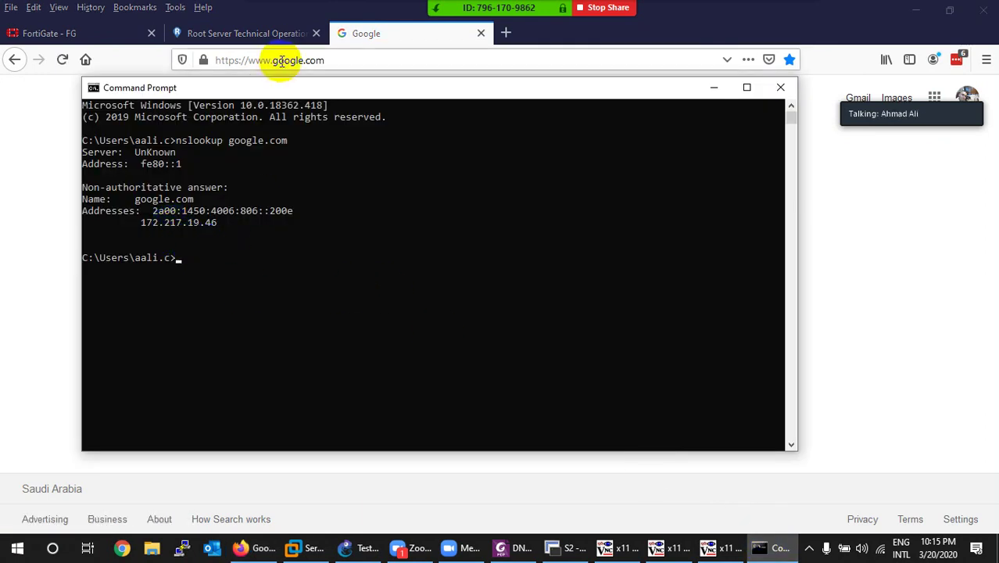
left_click(372, 261)
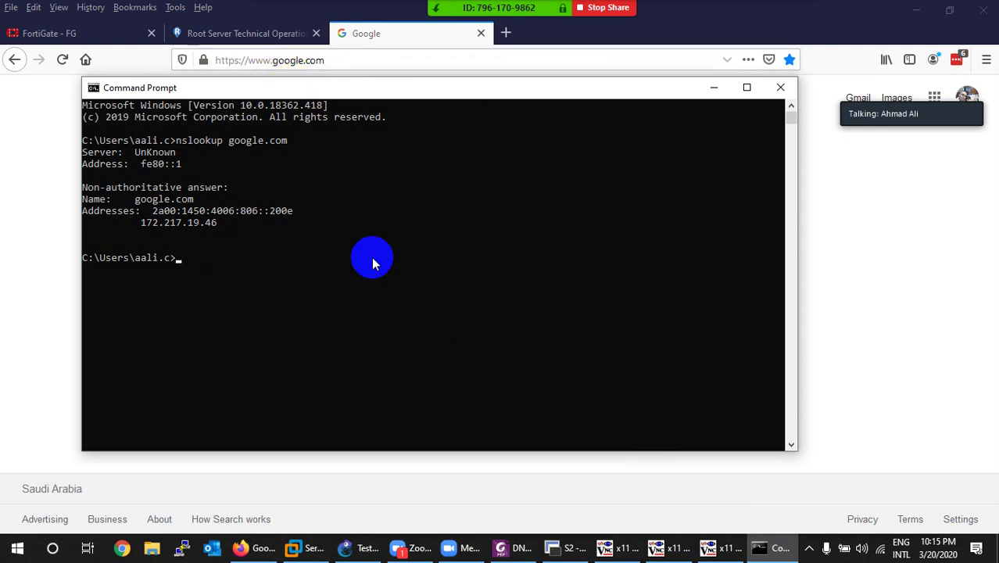
left_click(758, 547)
- Glance back at the root servers tab, return to the Google tab, then bring up the DNS Server PDF
key("ctrl+shift+Tab")
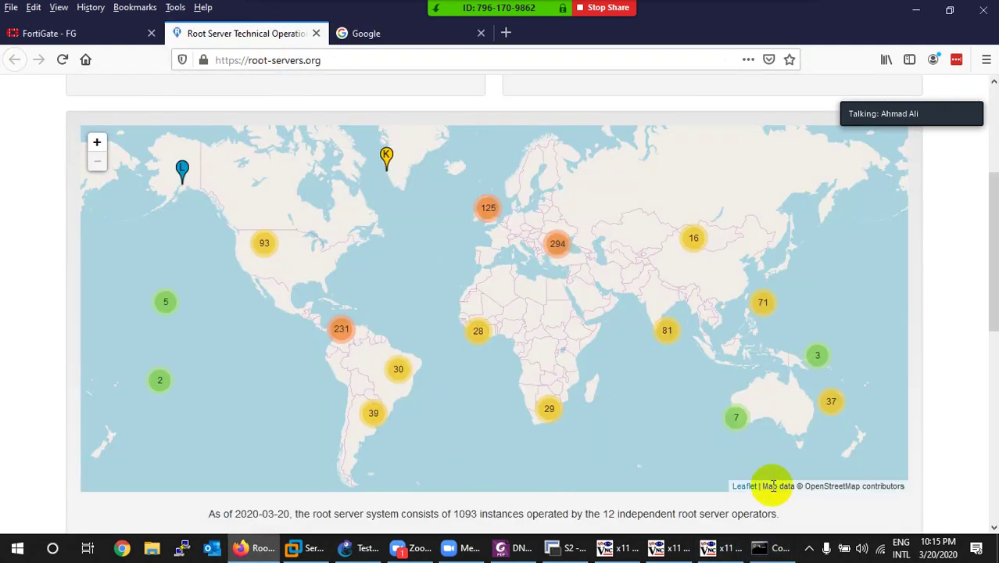
scroll(693, 519, "down", 2)
scroll(692, 518, "down", 4)
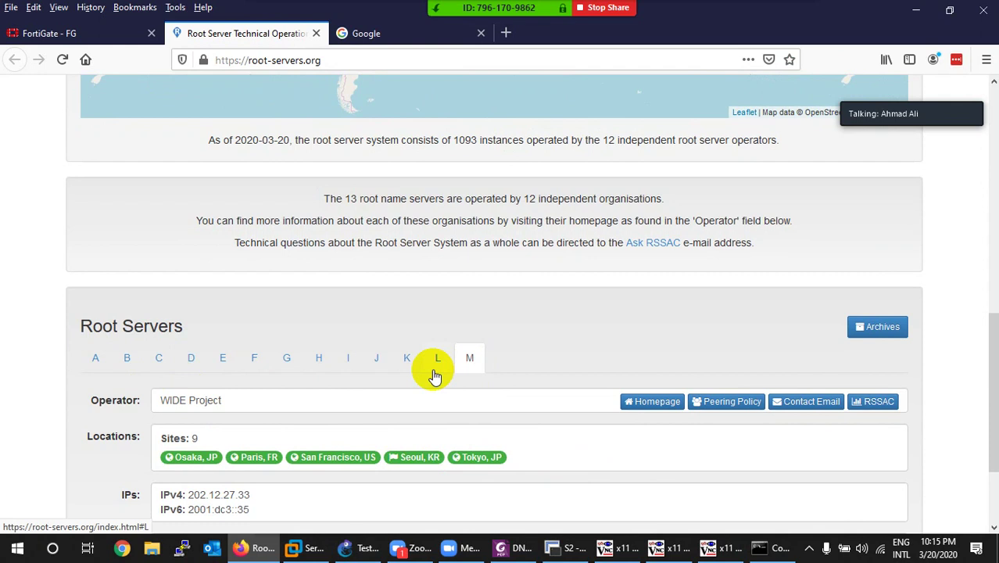
left_click(379, 36)
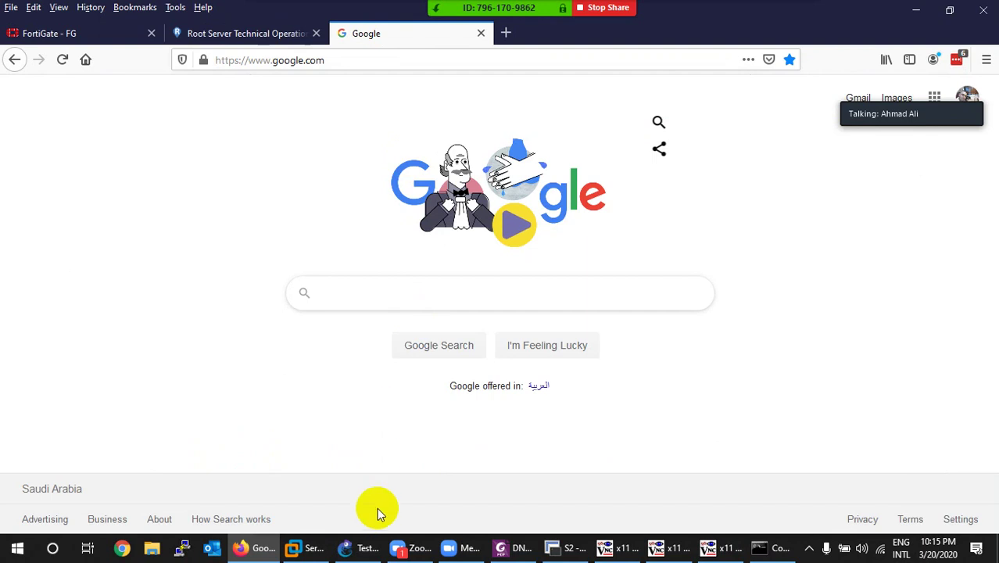
left_click(500, 548)
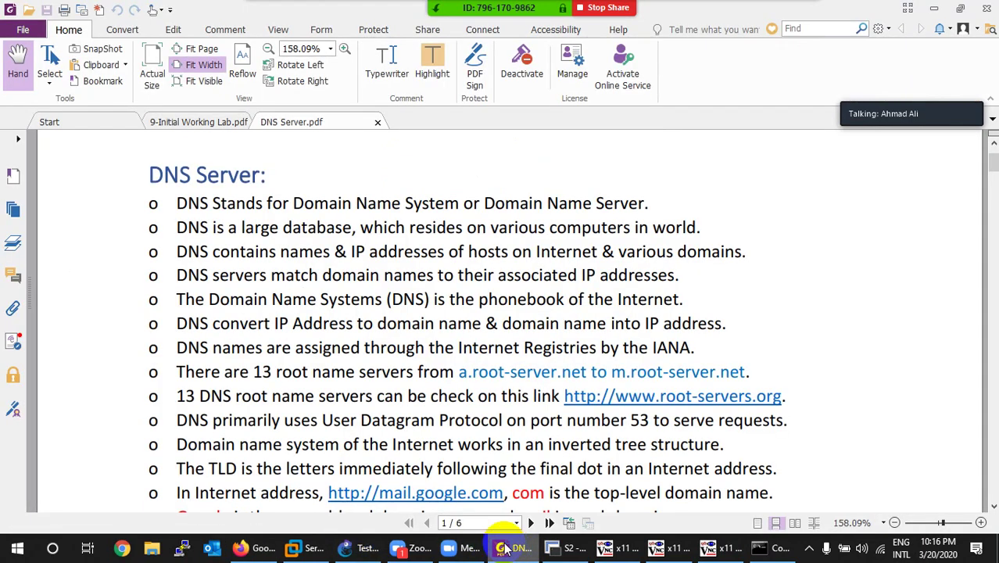
- Scroll the DNS notes to the Root/Top Level Domains diagram, highlight 'FQDN', then return to Firefox's Google page
scroll(394, 332, "down", 3)
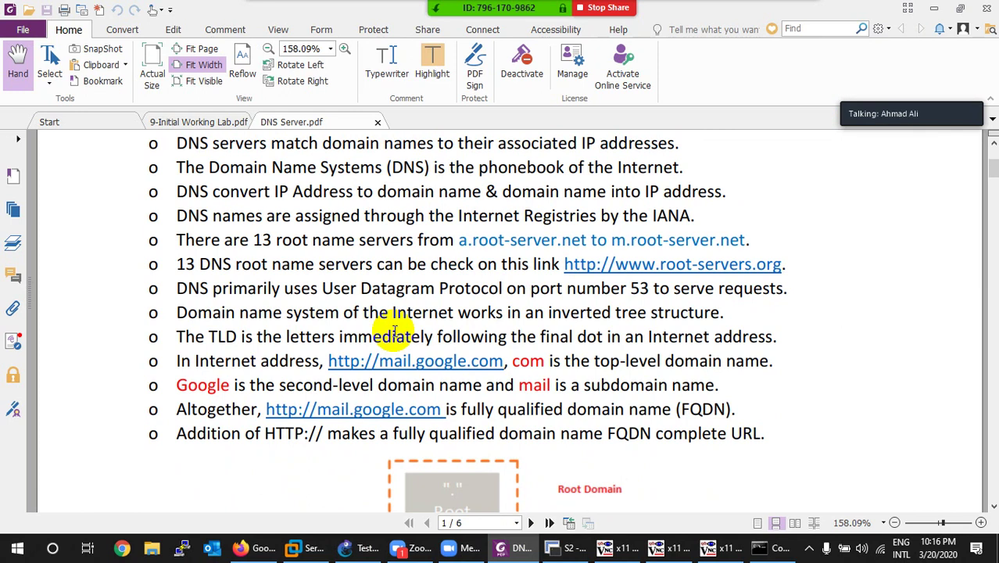
scroll(394, 331, "down", 1)
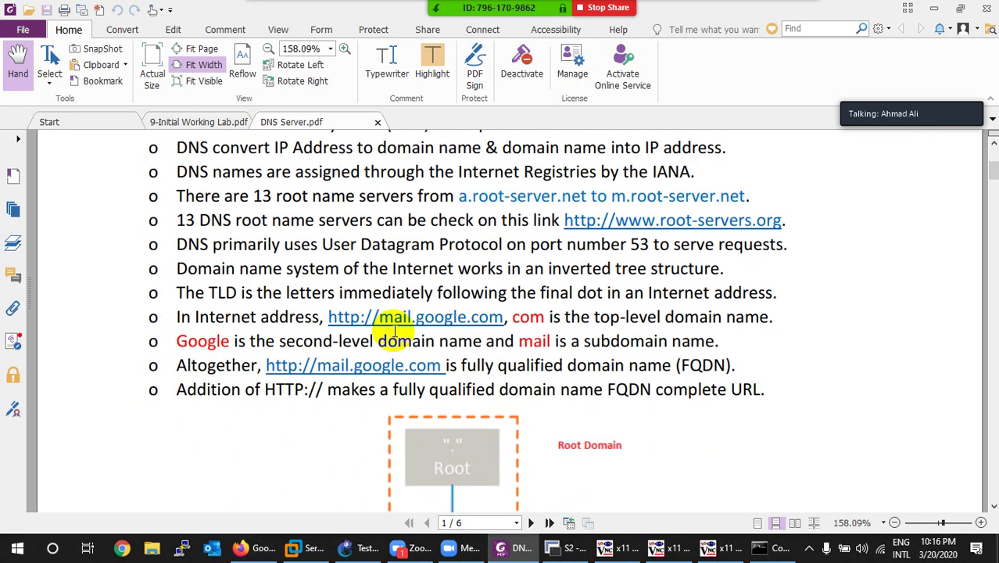
scroll(395, 332, "down", 3)
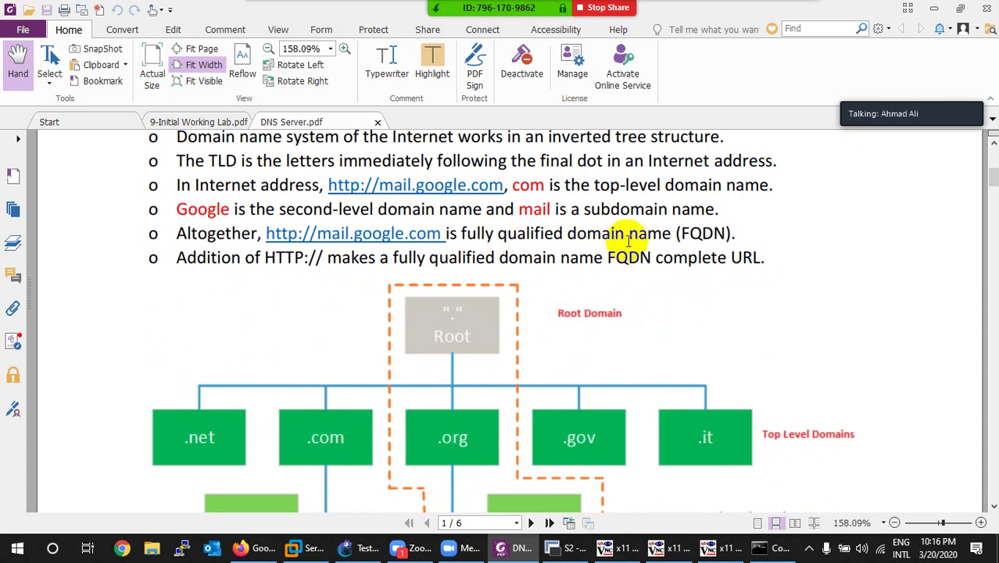
left_click_drag(726, 233, 680, 233)
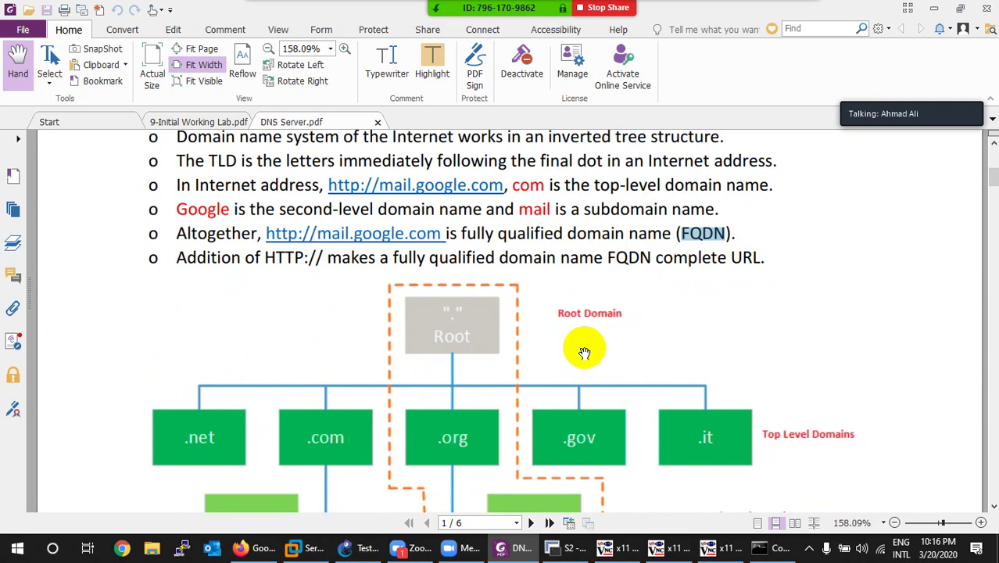
scroll(583, 352, "down", 3)
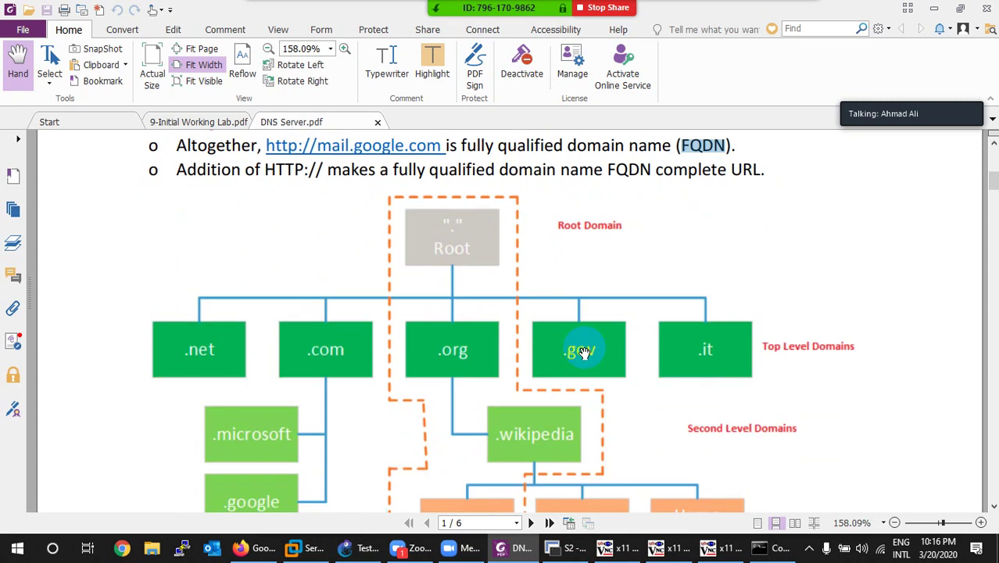
left_click(256, 545)
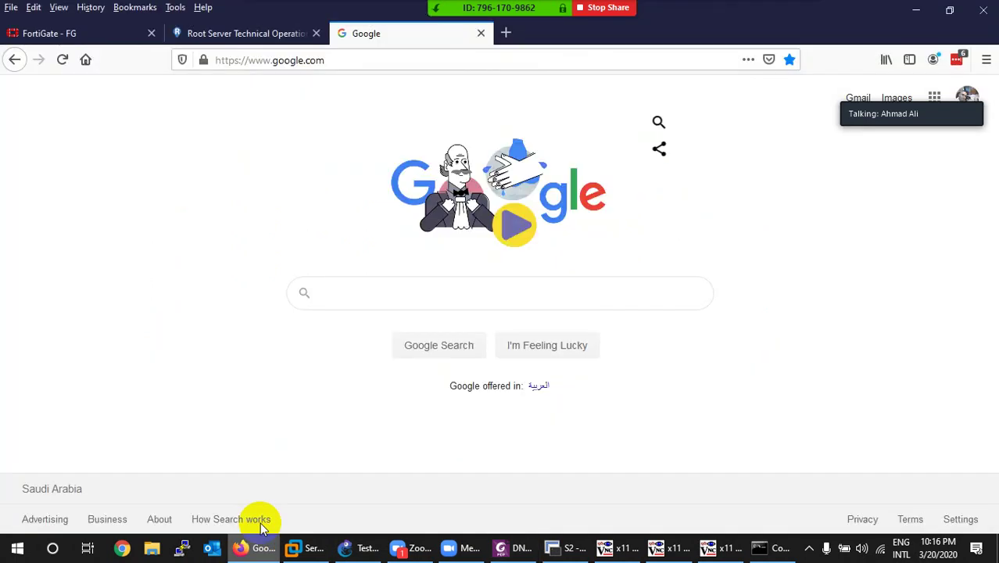
- Load google.com.sa. with a trailing root dot in the address bar
left_click(338, 62)
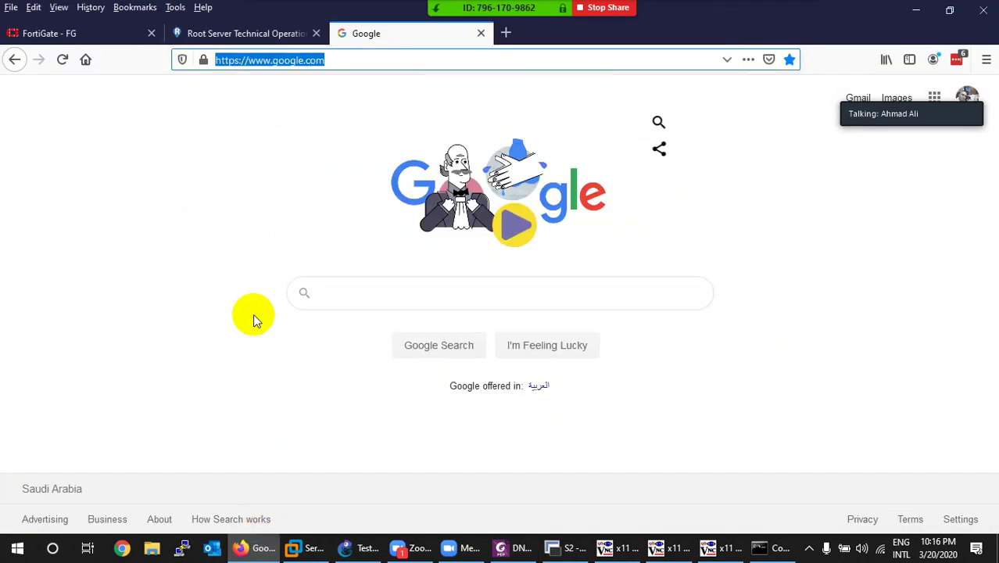
left_click(293, 544)
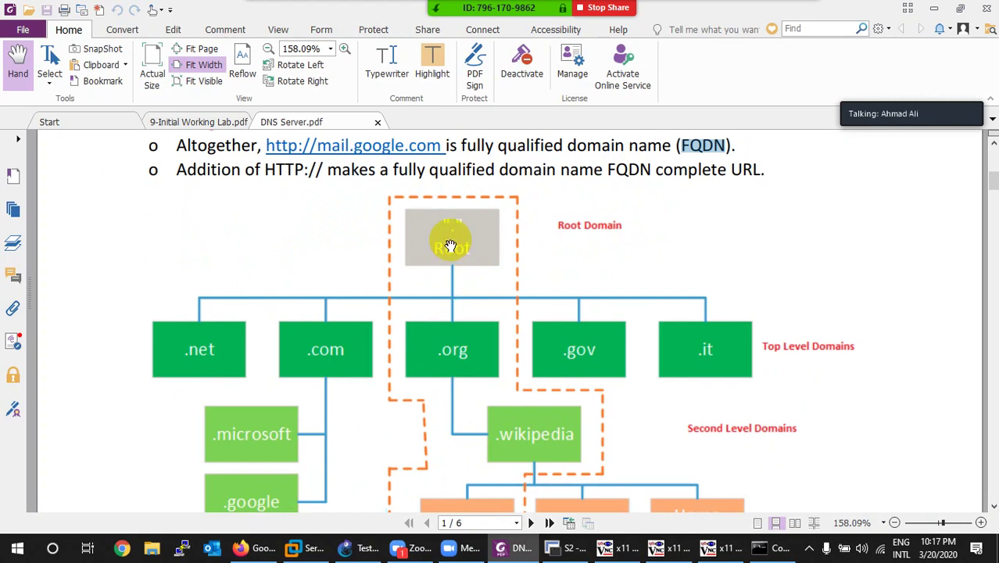
left_click(262, 547)
left_click(363, 62)
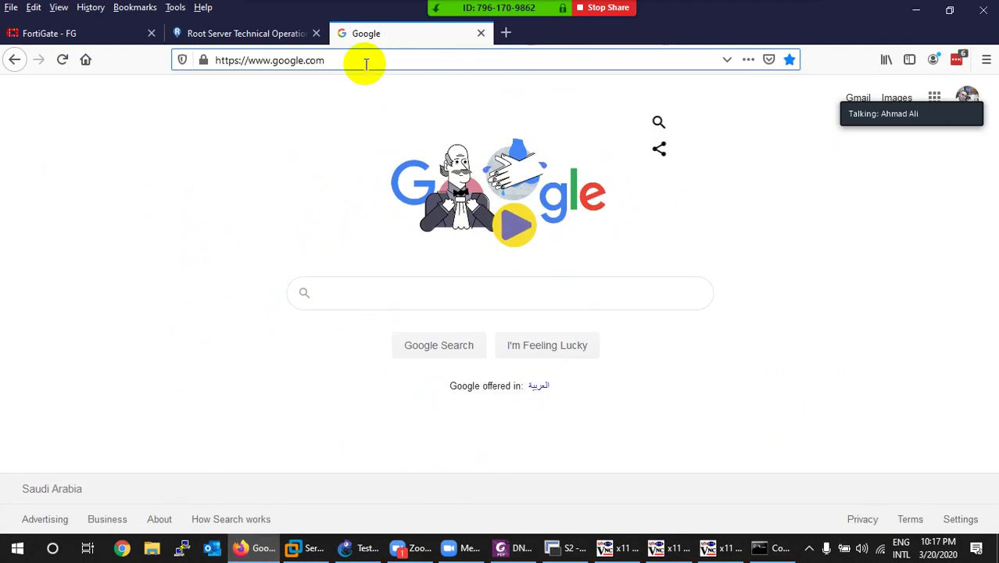
type(".sa")
key("BackSpace")
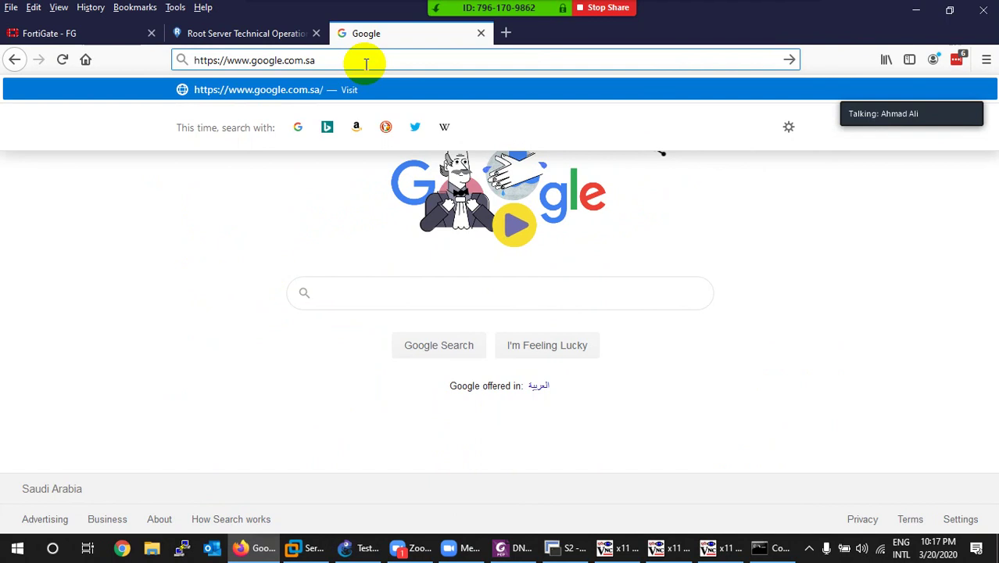
type(".")
key("Return")
left_click(365, 62)
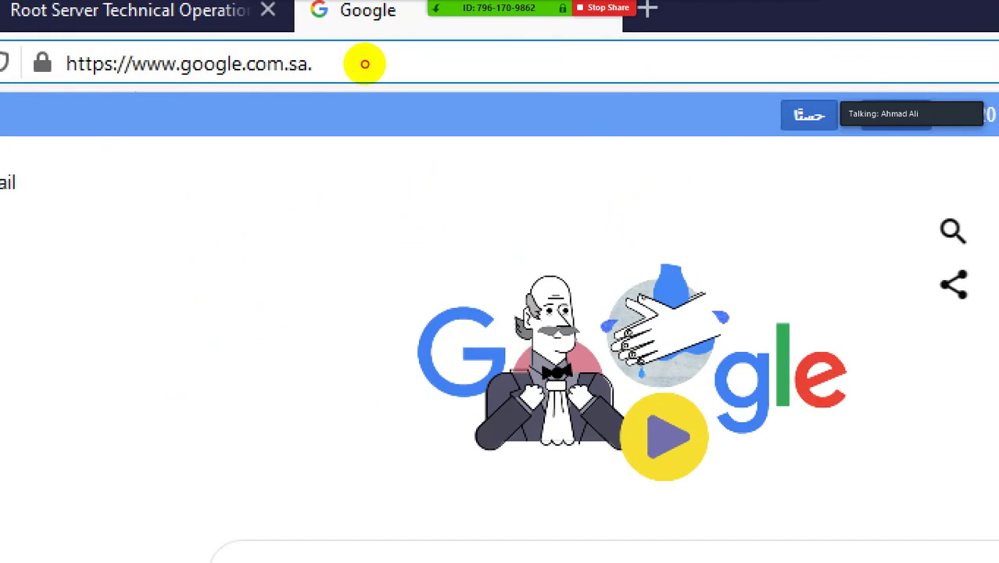
mouse_move(332, 47)
left_mouse_down()
mouse_move(346, 62)
mouse_move(320, 68)
mouse_move(328, 53)
left_mouse_up()
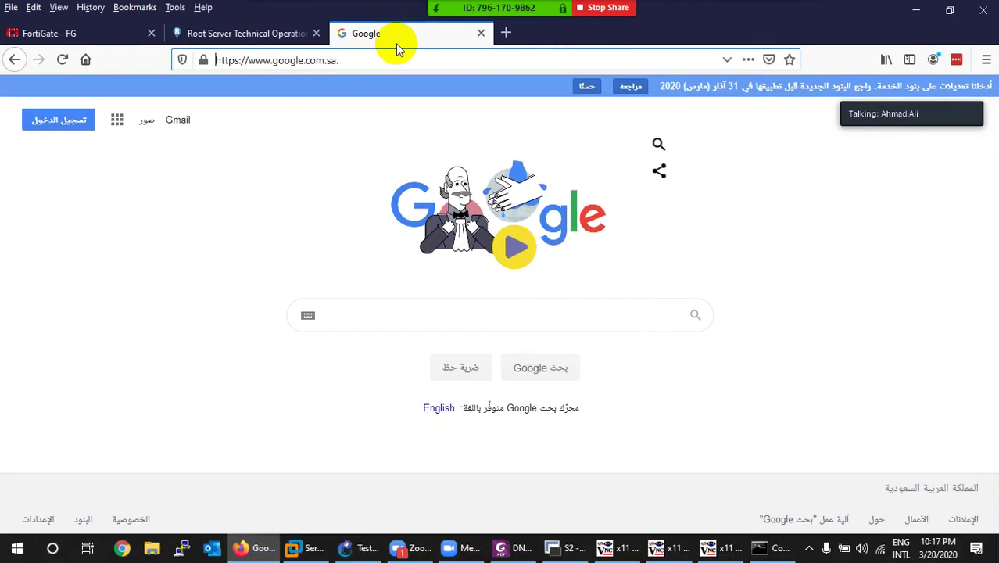
left_click(361, 60)
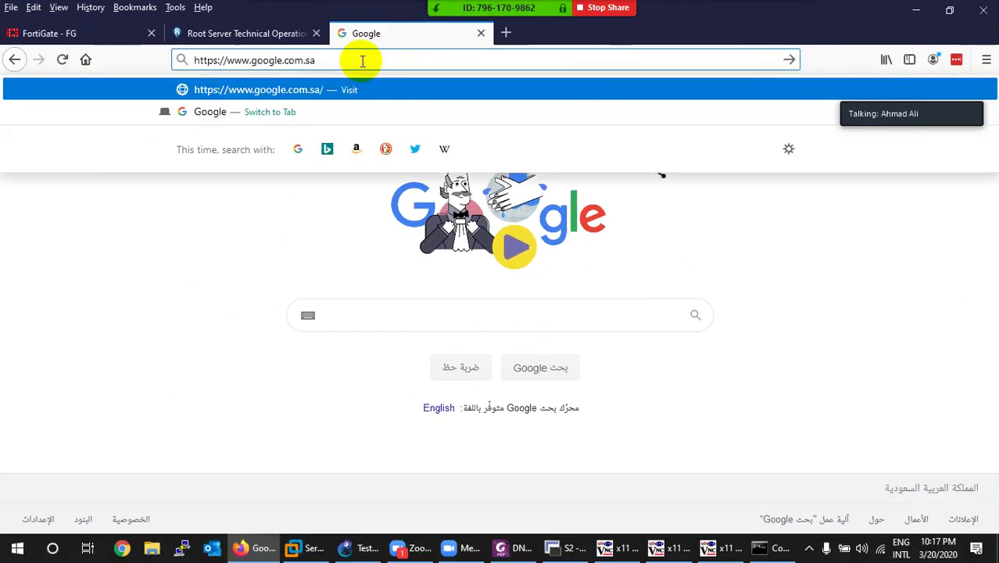
type(",")
key("Return")
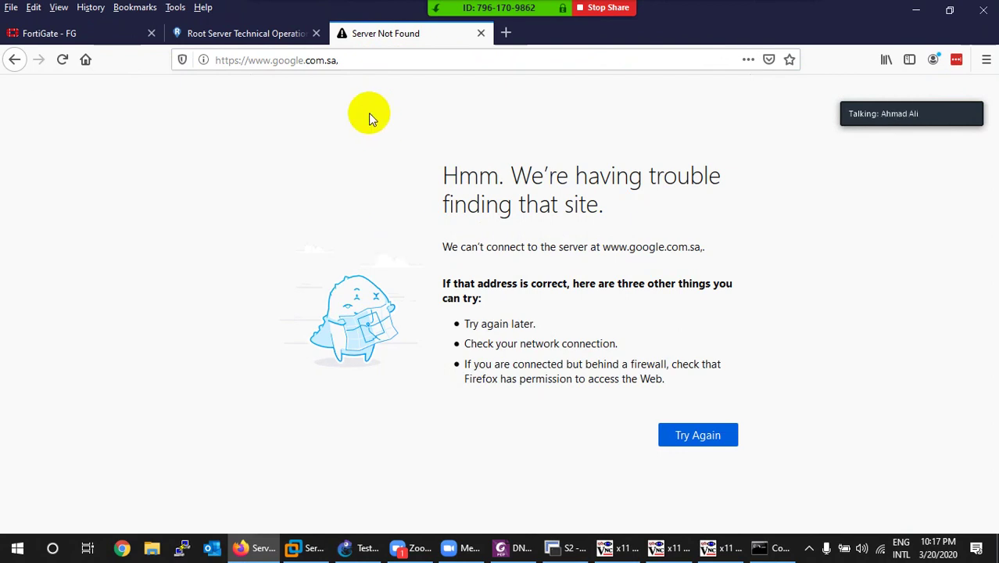
left_click(353, 60)
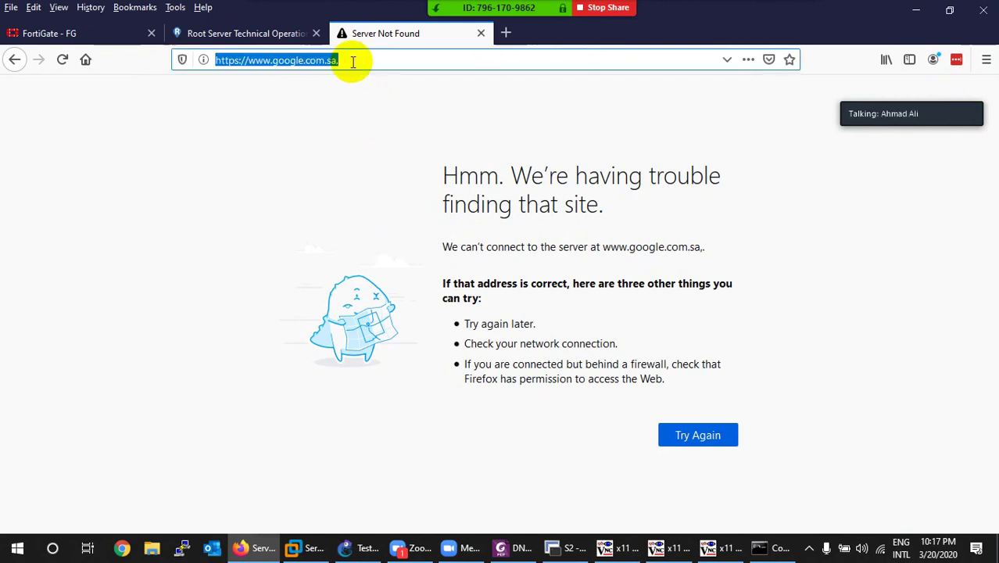
left_click(248, 546)
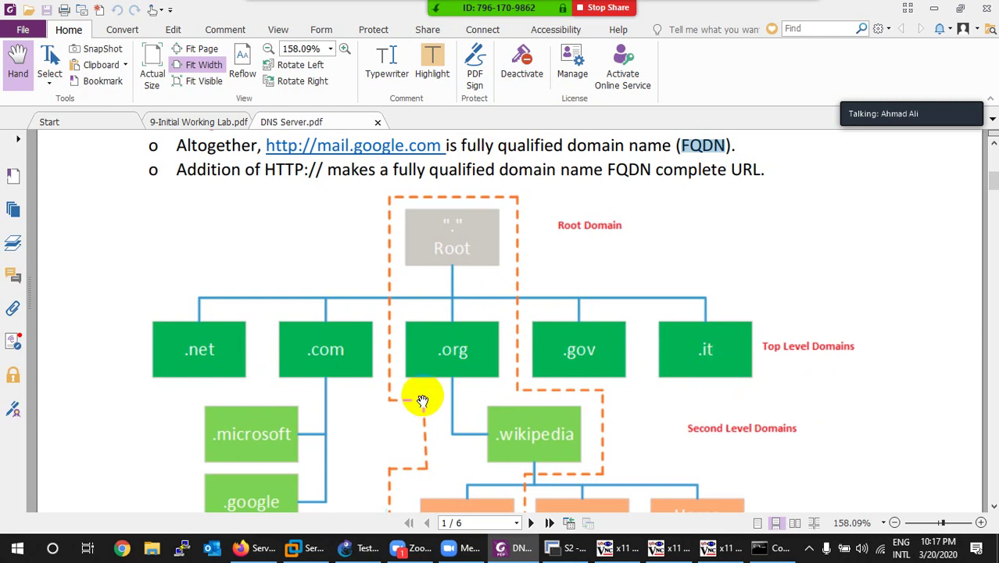
scroll(421, 398, "down", 3)
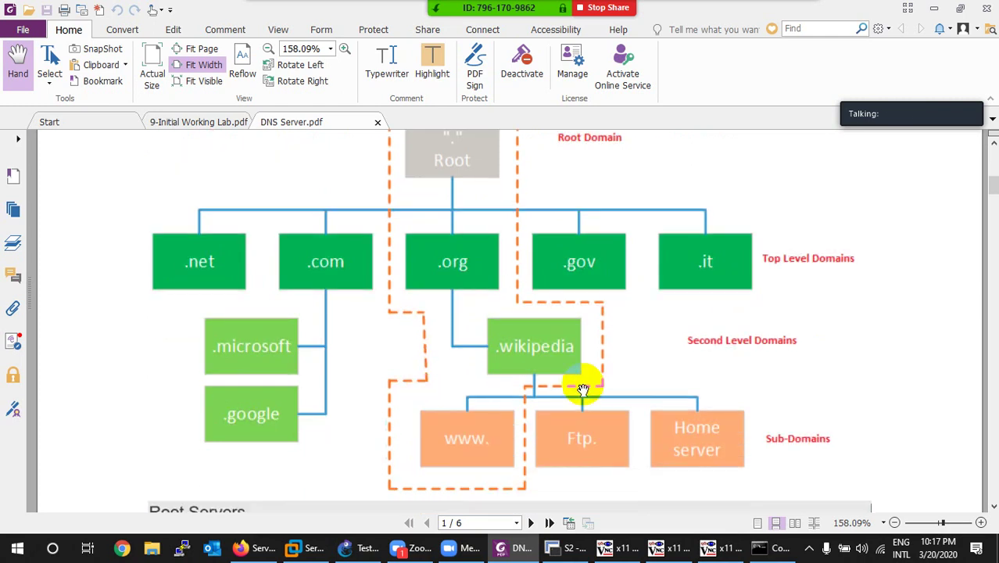
scroll(694, 369, "down", 3)
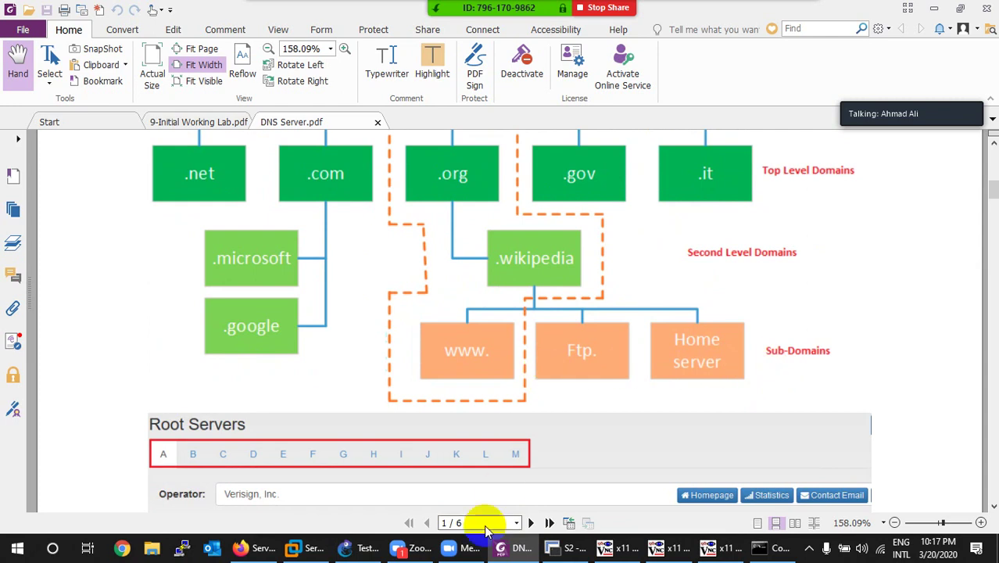
- Retry the Server2012 sign-in password and dismiss the resulting incorrect-credentials error
left_click(298, 551)
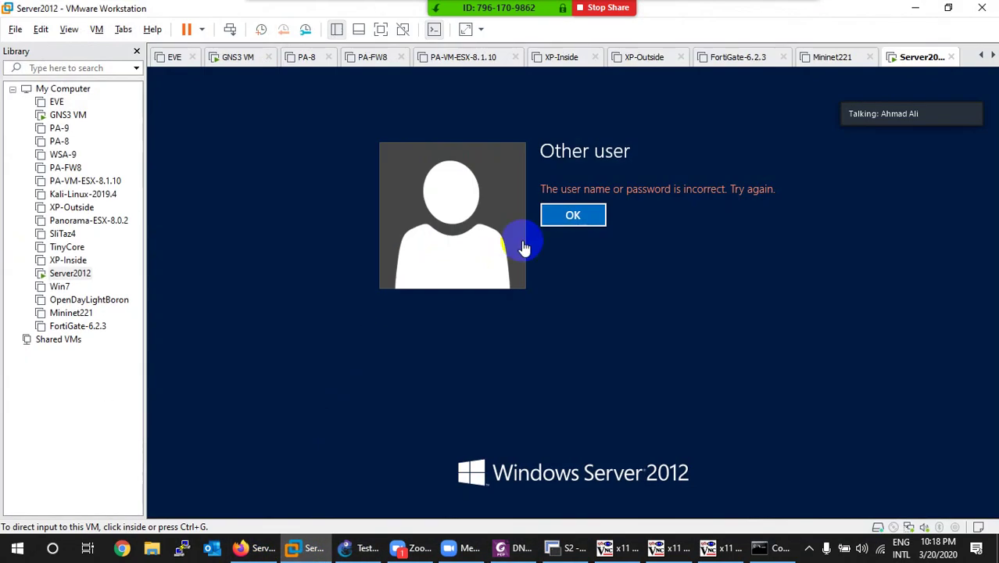
left_click(582, 217)
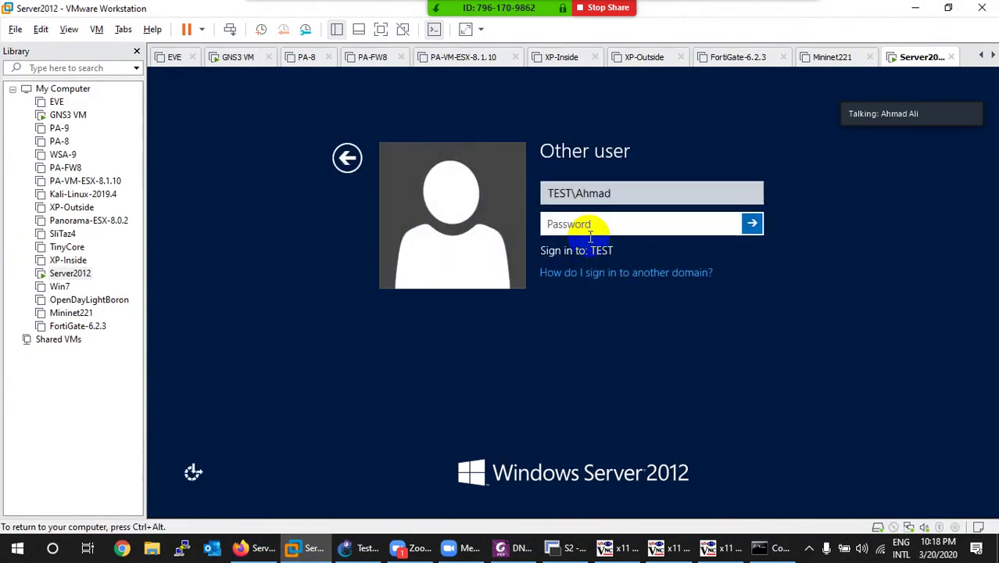
type("P")
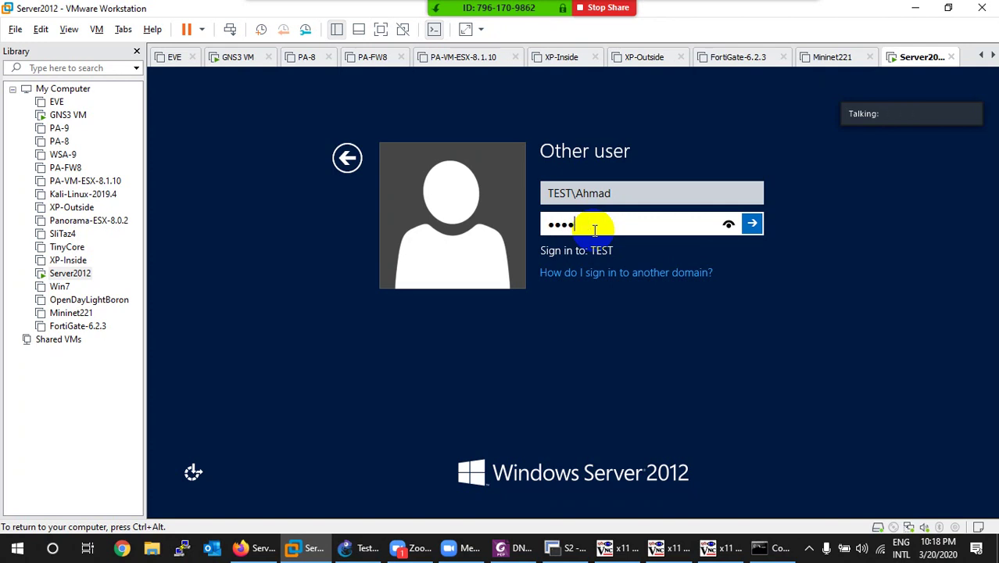
key("BackSpace")
type("P")
key("Return")
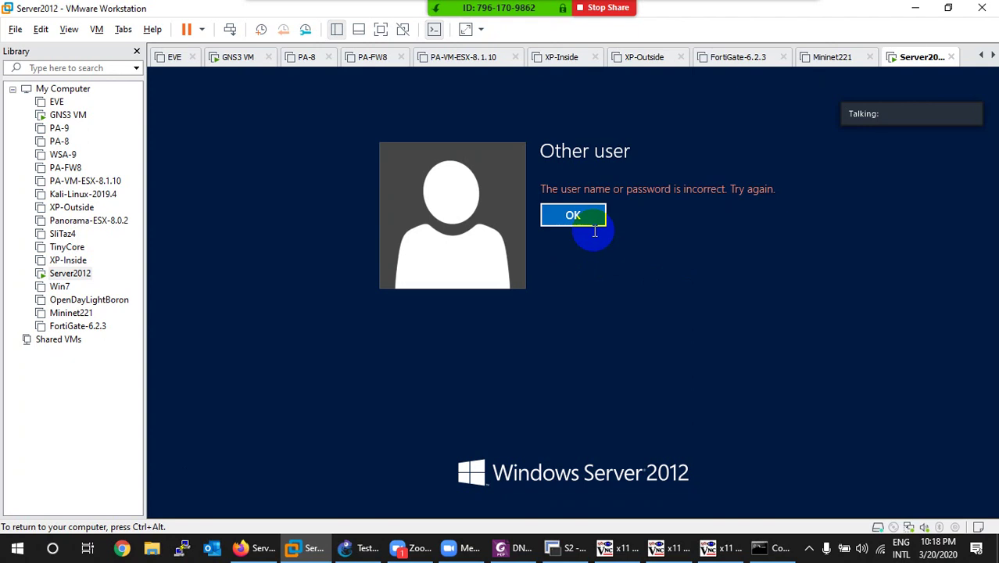
left_click(571, 218)
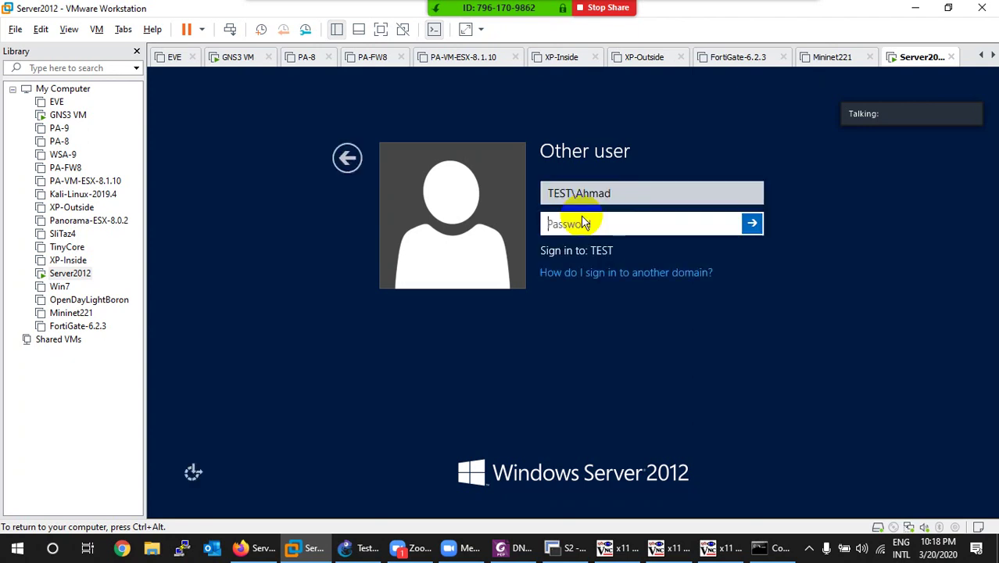
- Open the Server2012 VM settings, view its general options, and close without saving
right_click(912, 59)
left_click(873, 253)
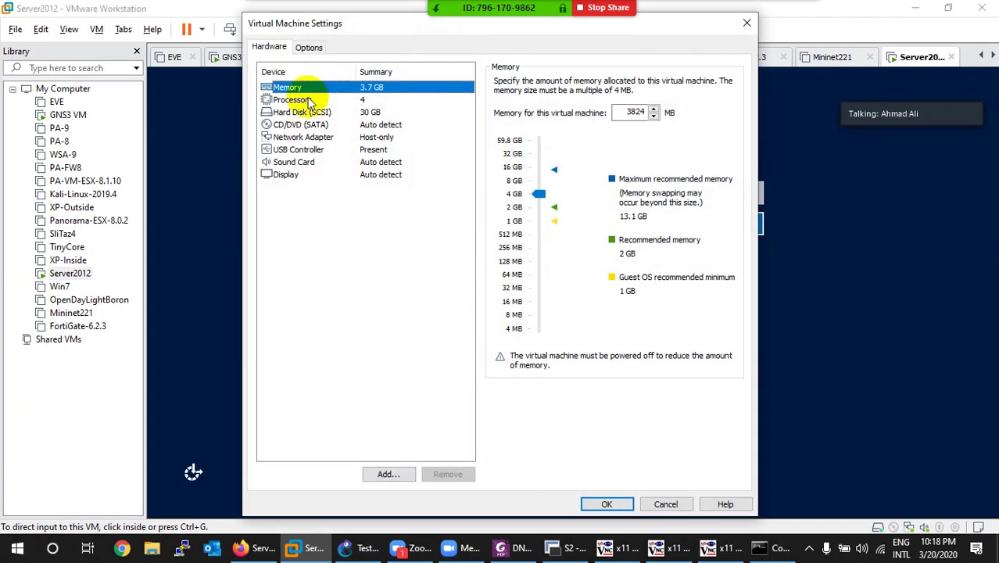
left_click(308, 46)
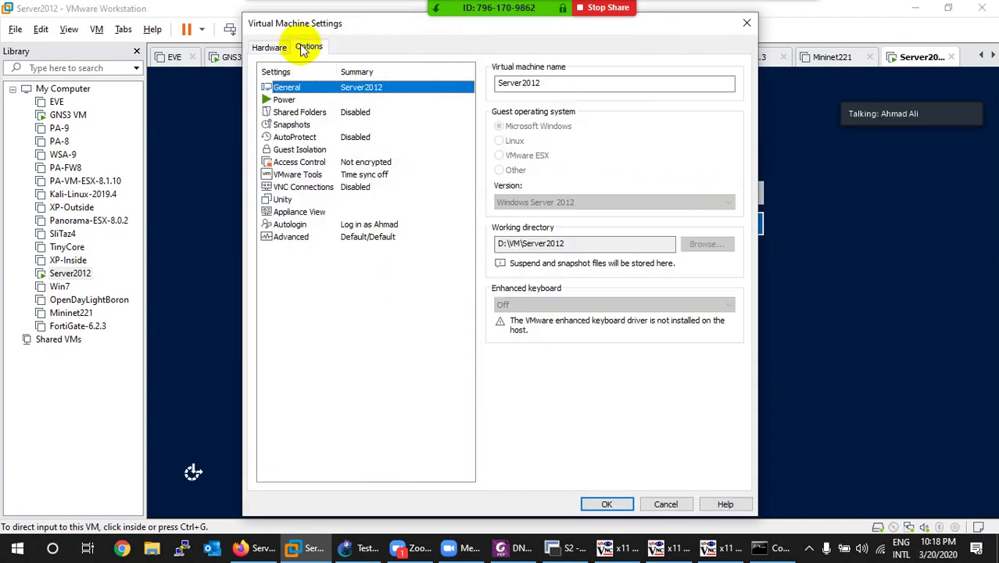
left_click(665, 503)
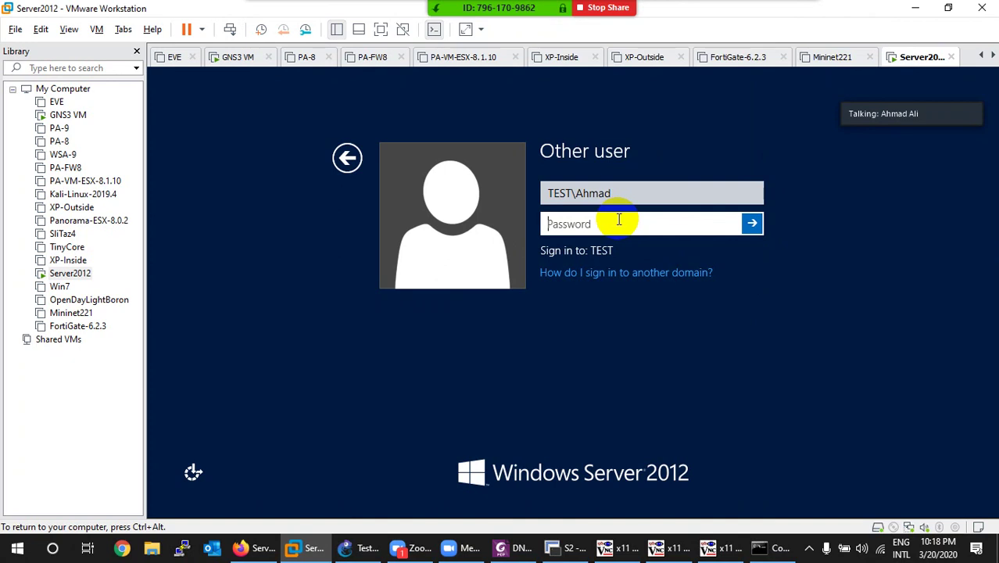
- Sign in again with user name 'administrator' and the password, then dismiss the failure message
type("P")
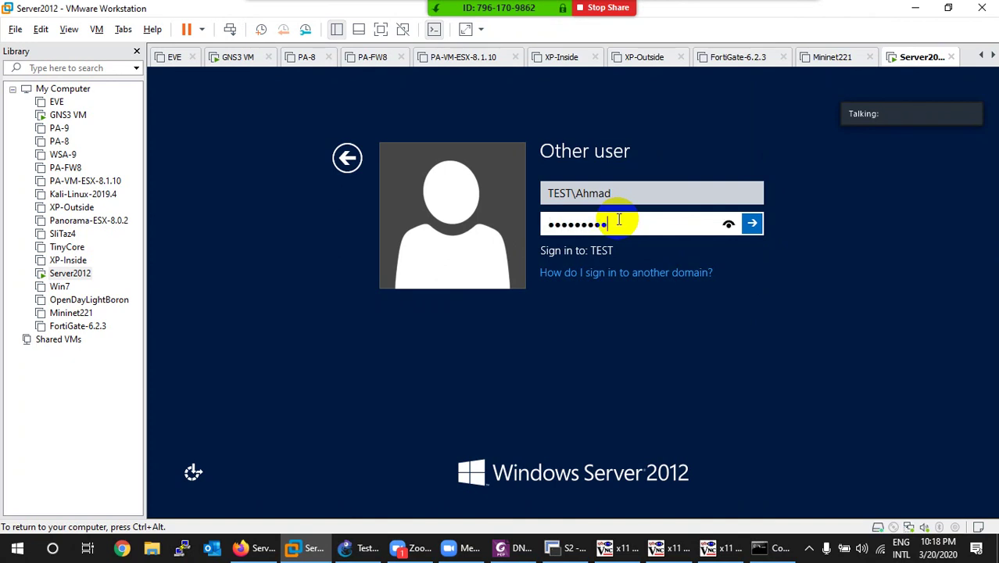
key("Return")
left_click(618, 219)
left_click(622, 192)
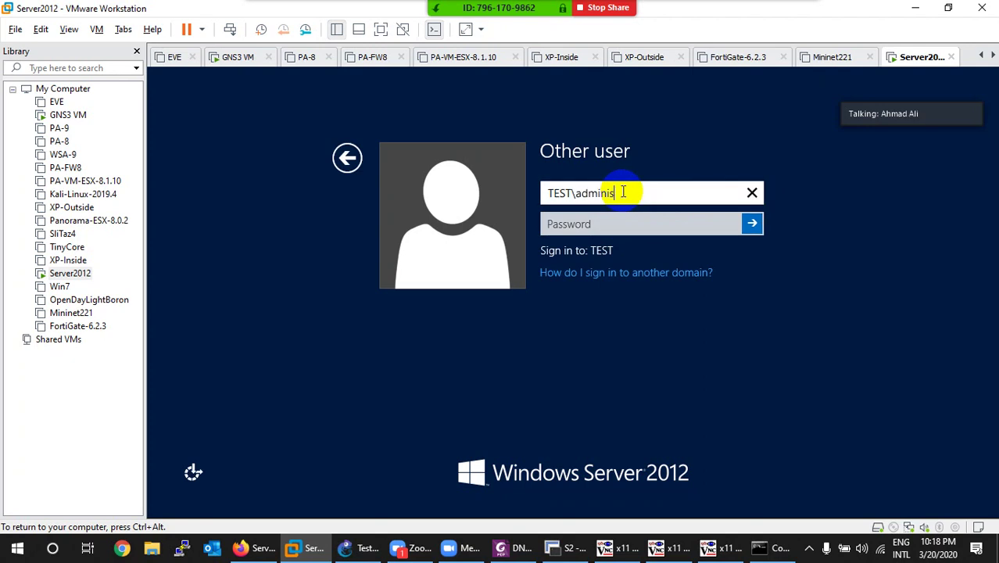
type("administrator")
key("Tab")
type("P")
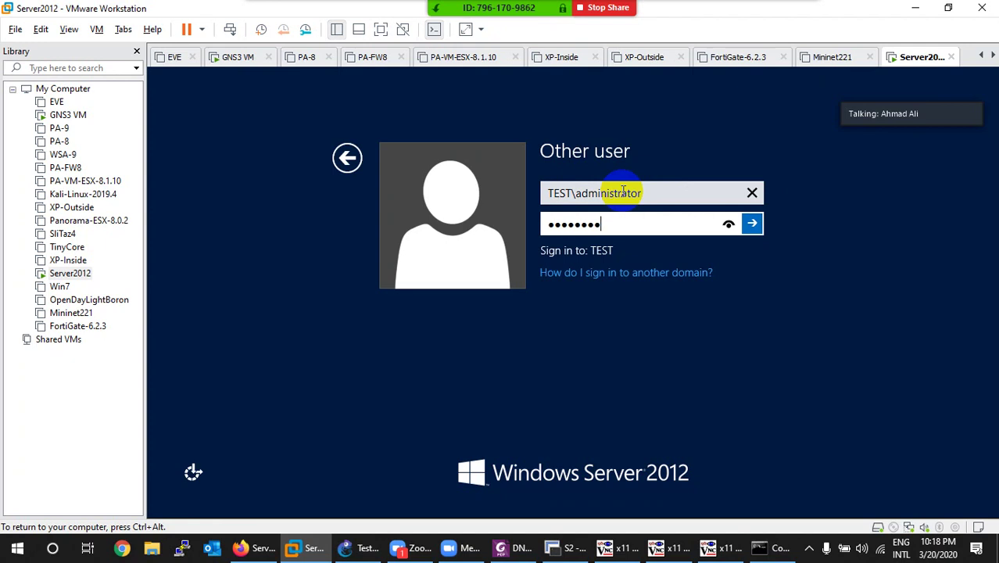
key("Return")
left_click(586, 225)
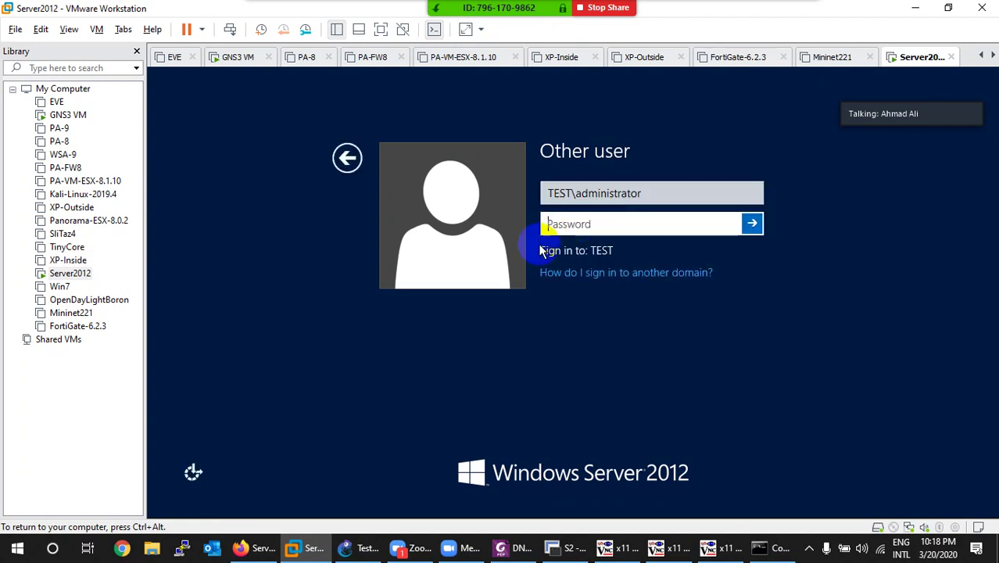
- Minimize VMware, scroll DNS Server.pdf past Root Servers to page 2's DNS Records, then return to the VM
left_click(306, 543)
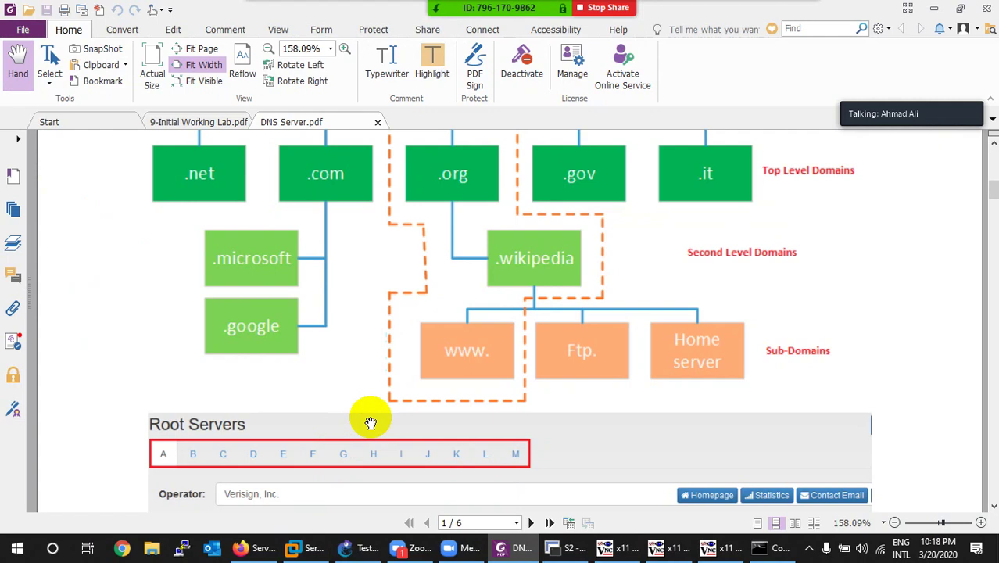
scroll(336, 414, "down", 3)
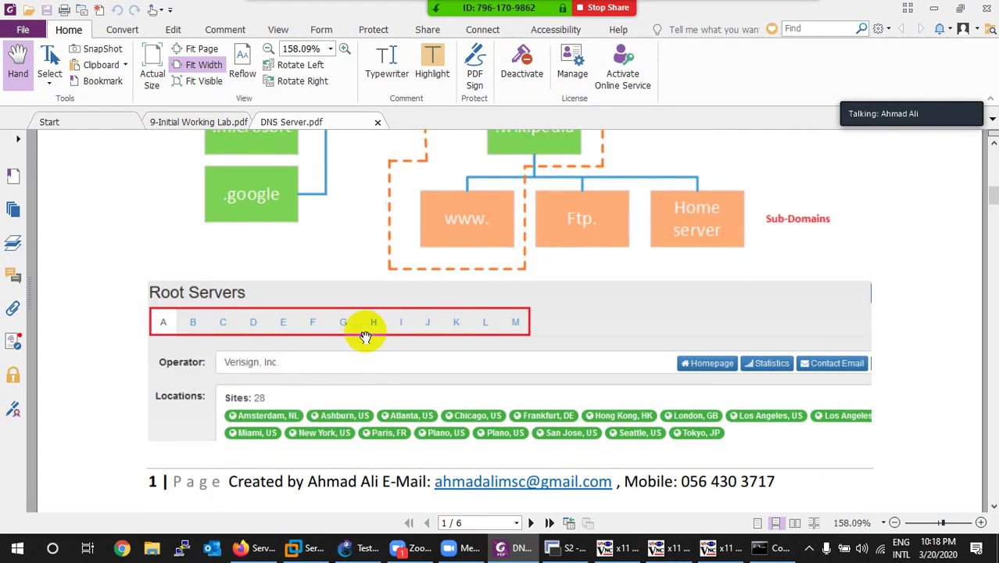
scroll(364, 336, "down", 1)
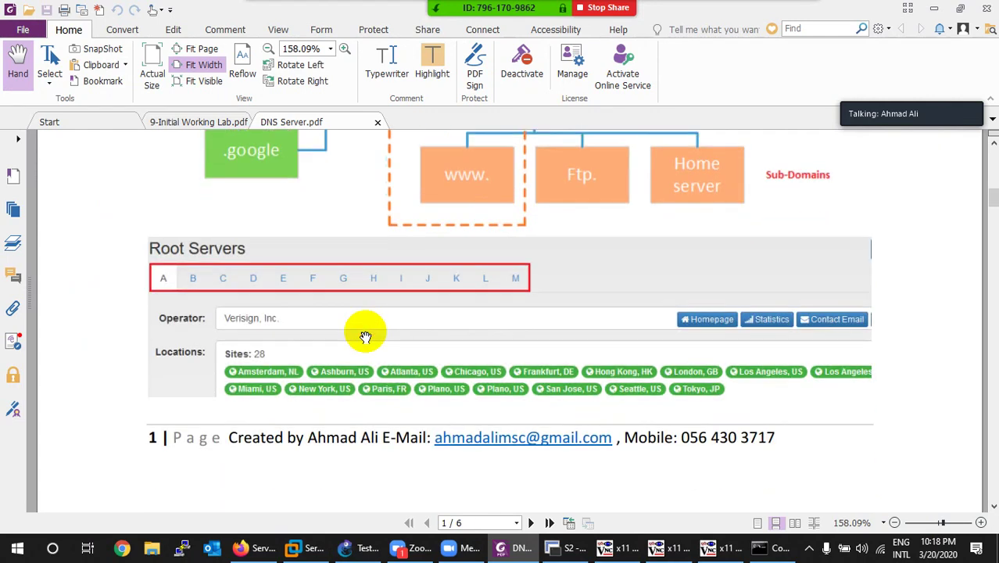
scroll(365, 337, "down", 7)
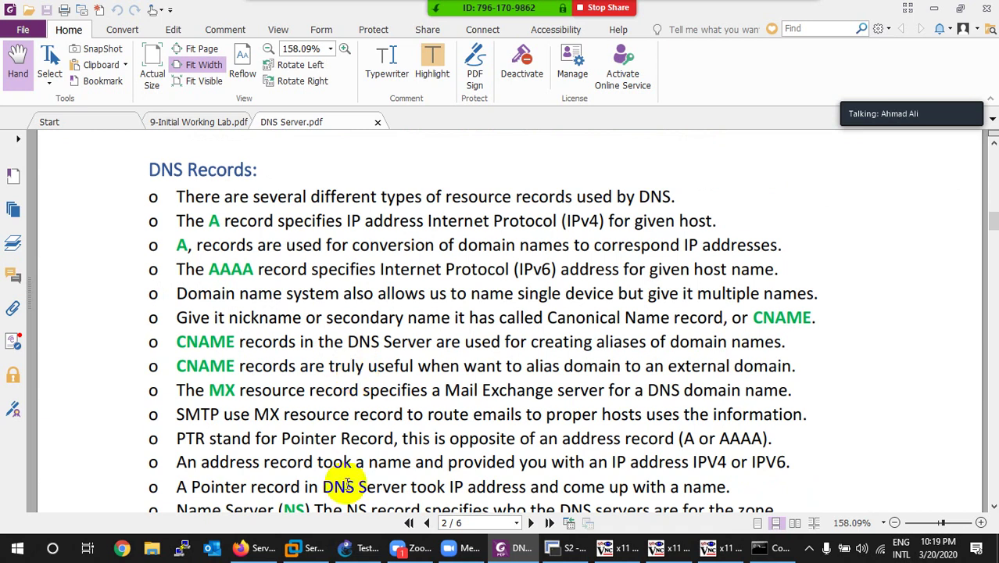
left_click(300, 548)
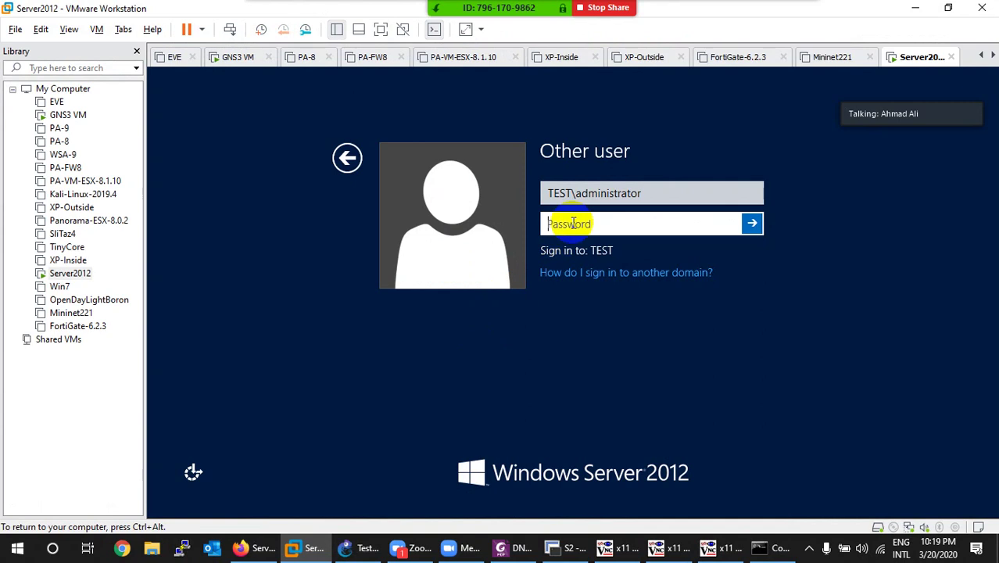
- Sign in to the Server2012 VM with the administrator password and dismiss the incorrect-password message
type("P")
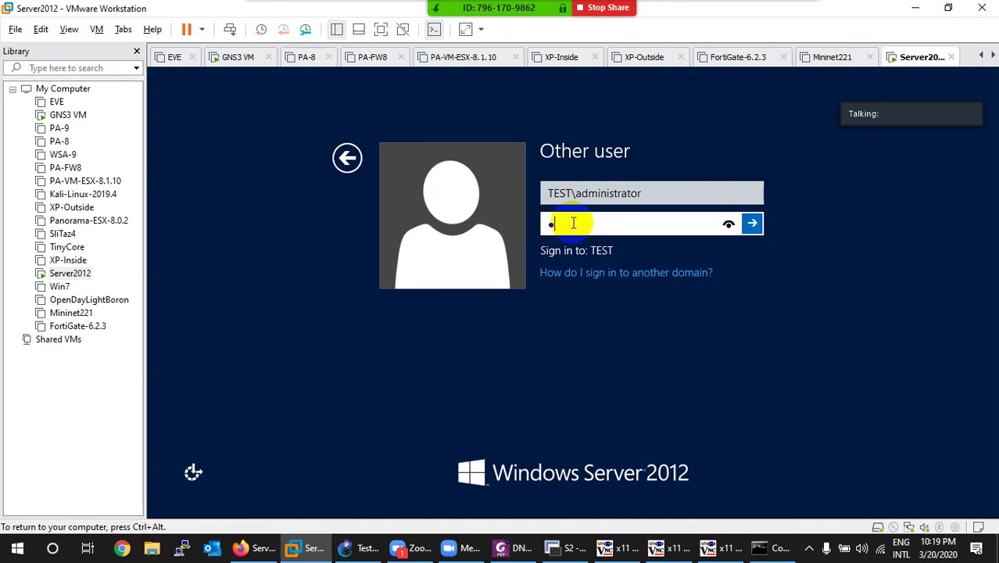
key("BackSpace")
type("Pa")
key("Return")
left_click(573, 217)
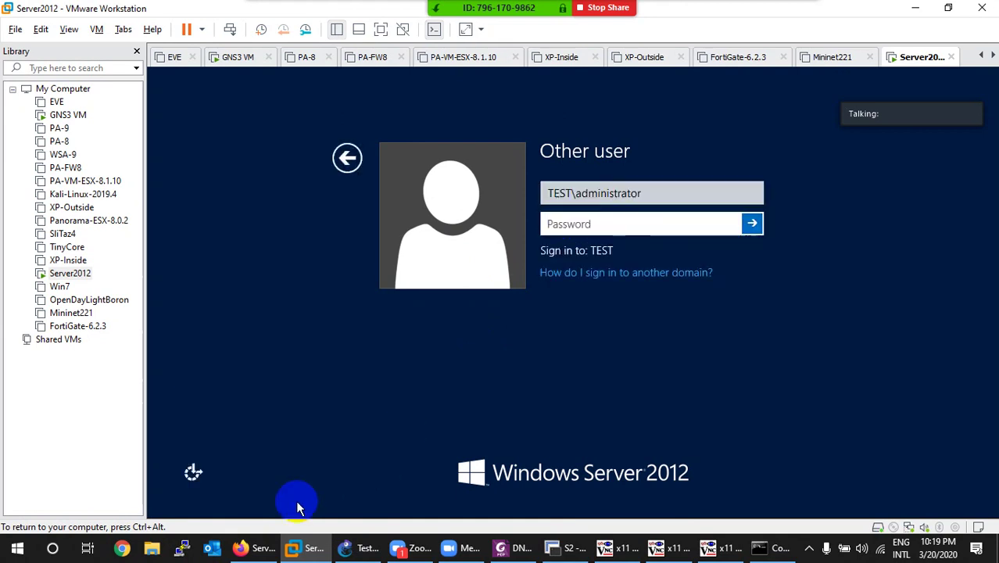
left_click(809, 547)
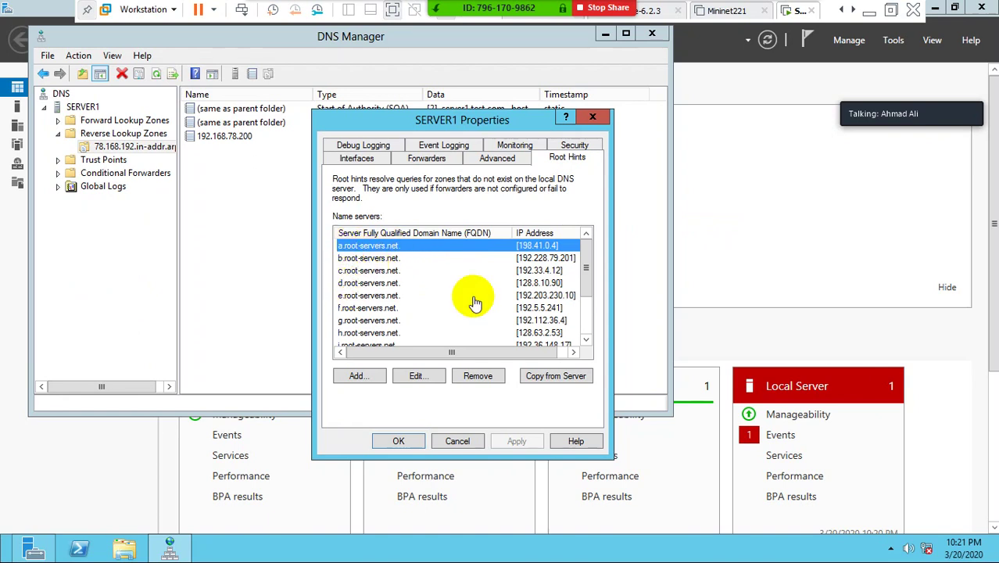
- Scroll SERVER1's root hints to m.root-servers.net, glance at the PDF, then cancel SERVER1 Properties
left_click_drag(587, 277, 585, 335)
left_click(384, 334)
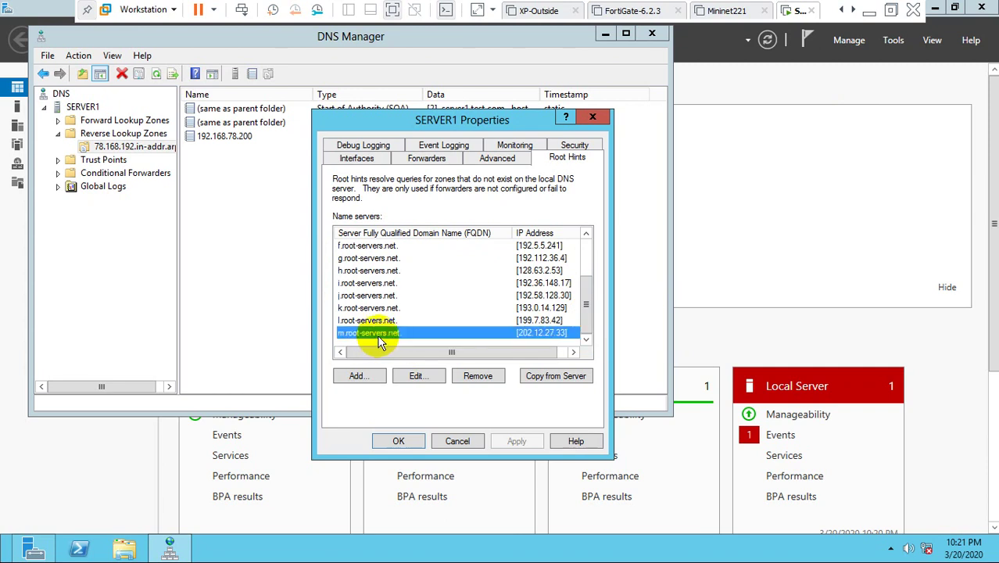
left_click(869, 12)
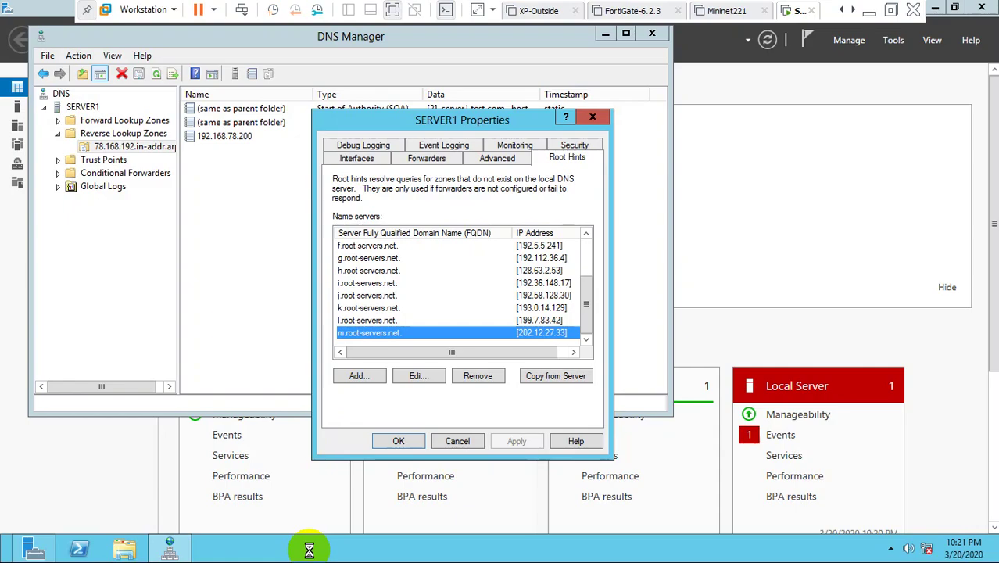
left_click(306, 547)
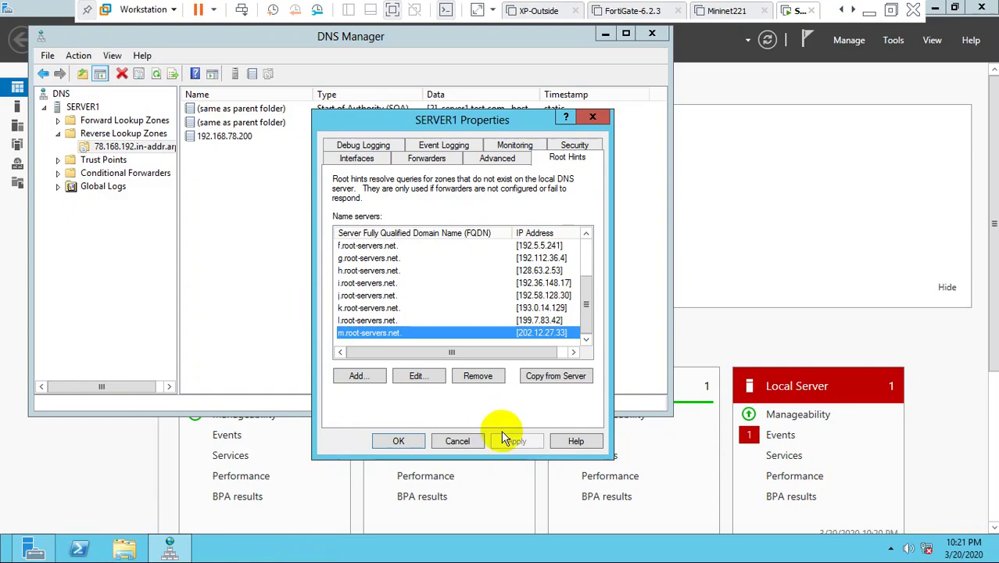
left_click(458, 440)
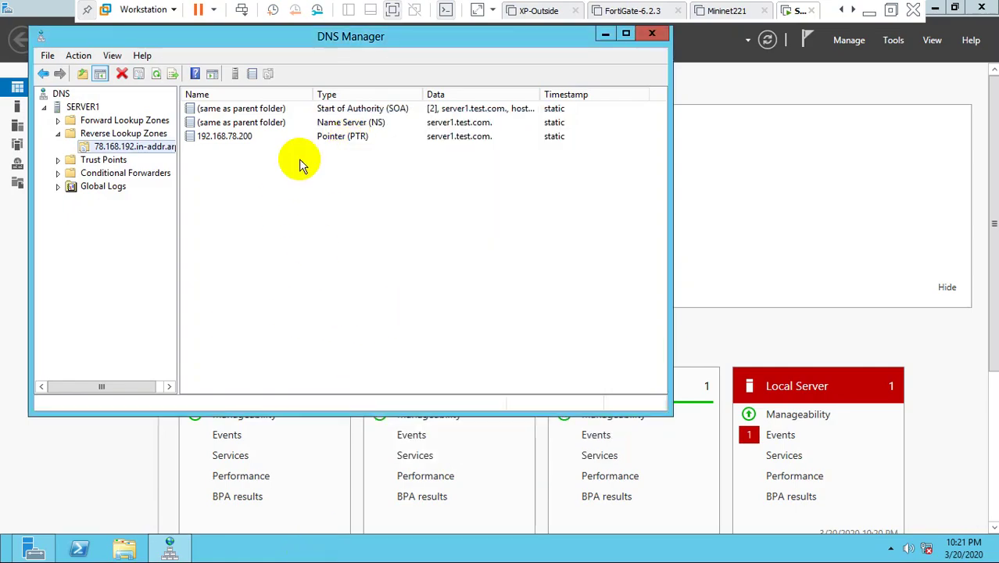
- Open the test.com forward lookup zone to list its host records
left_click(126, 122)
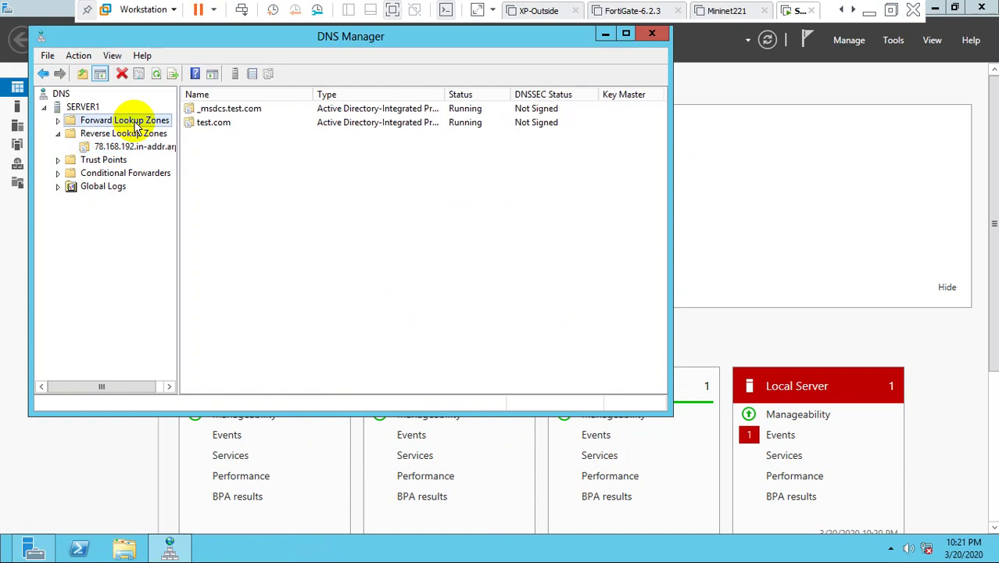
left_click(205, 125)
double_click(205, 125)
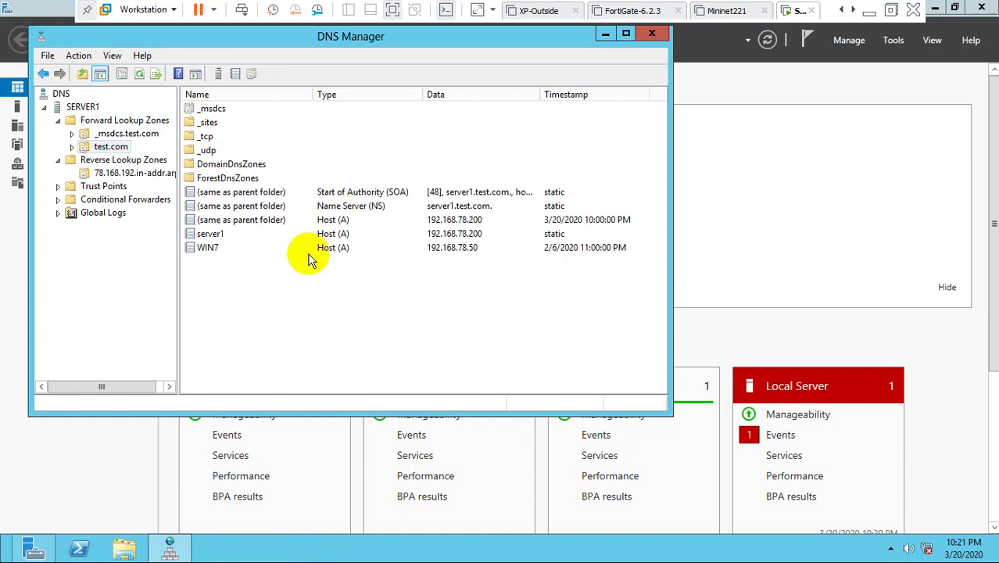
left_click(342, 249)
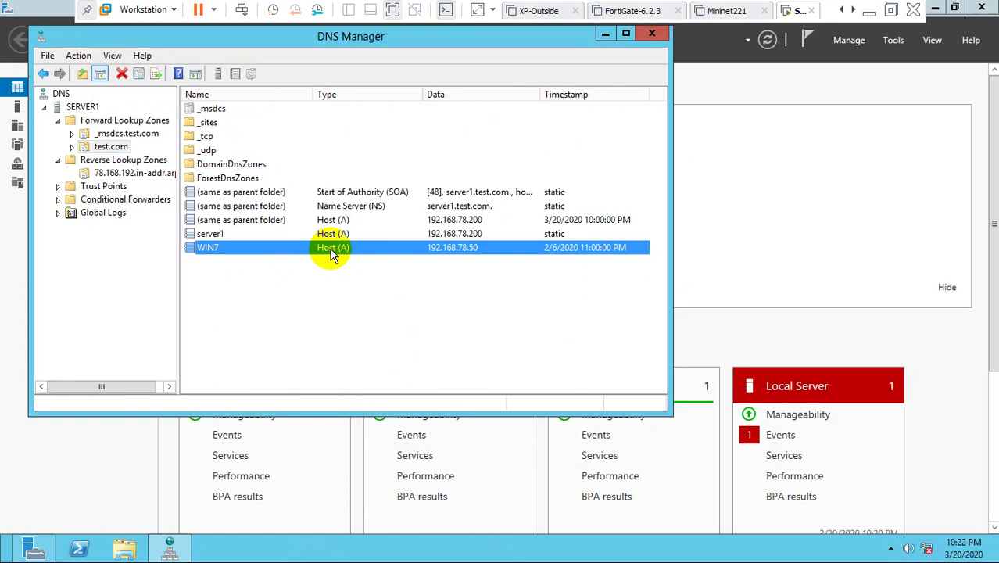
- Preview the New Host record form for test.com, cancel it, and return to the PDF
right_click(294, 297)
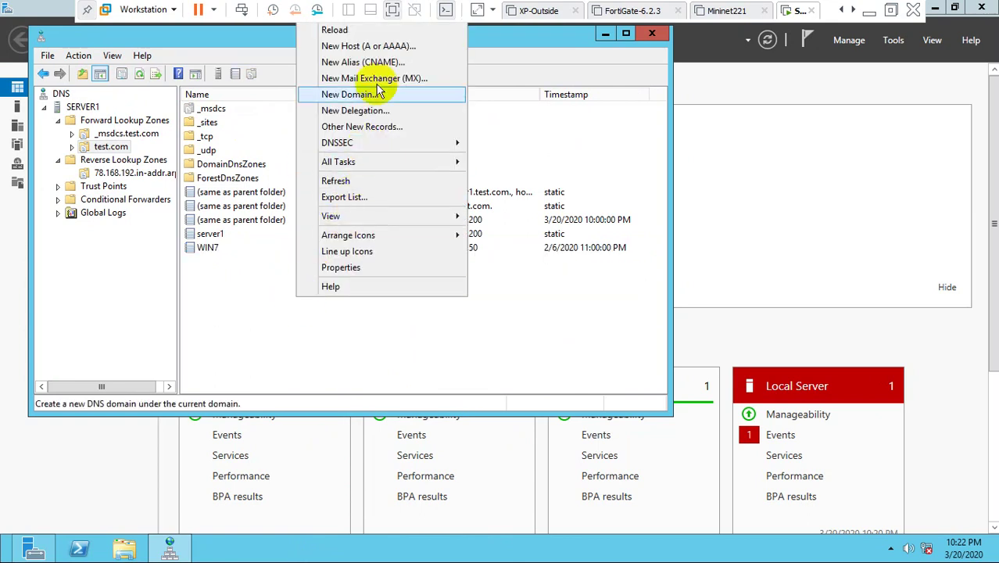
left_click(383, 48)
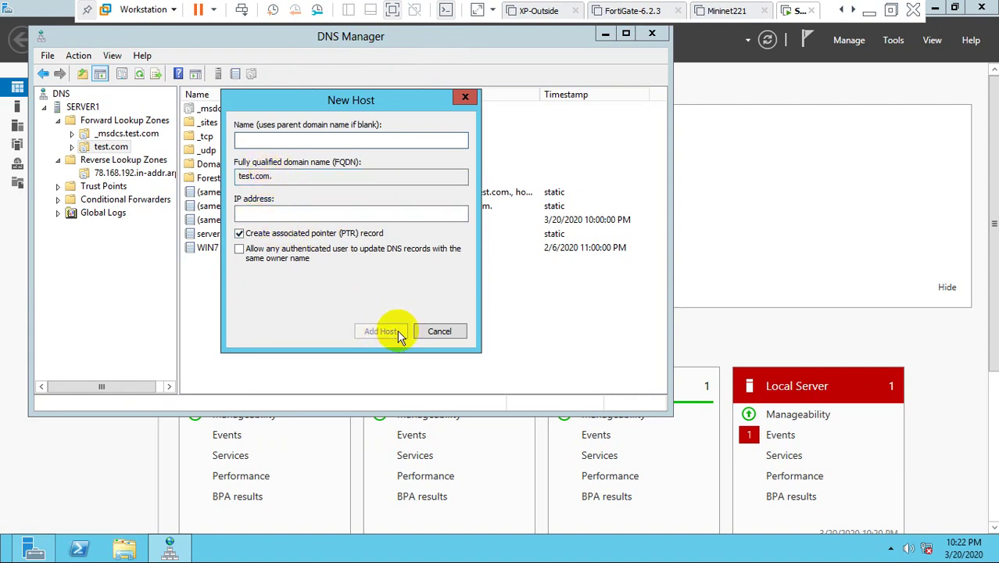
left_click(428, 330)
left_click(869, 14)
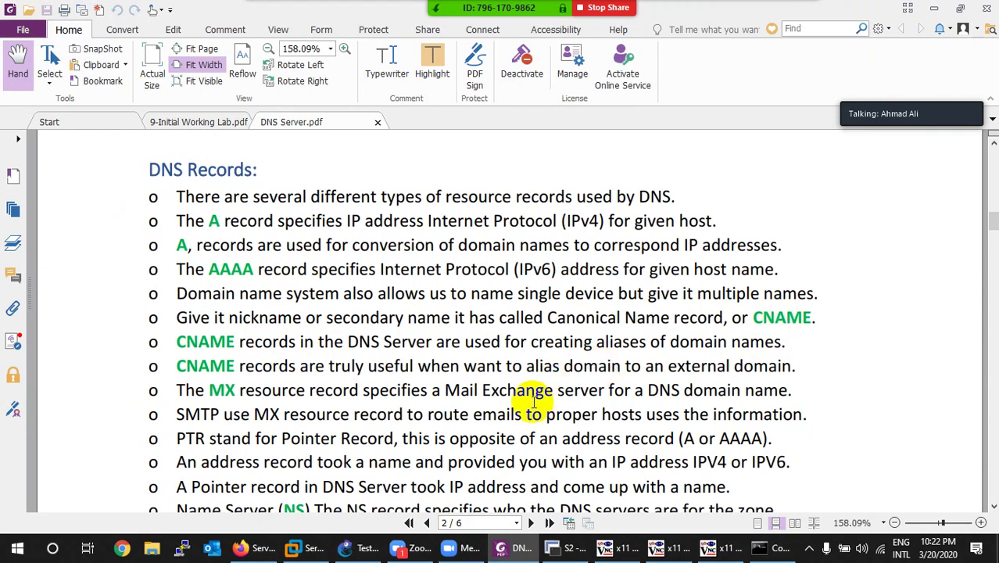
mouse_move(786, 552)
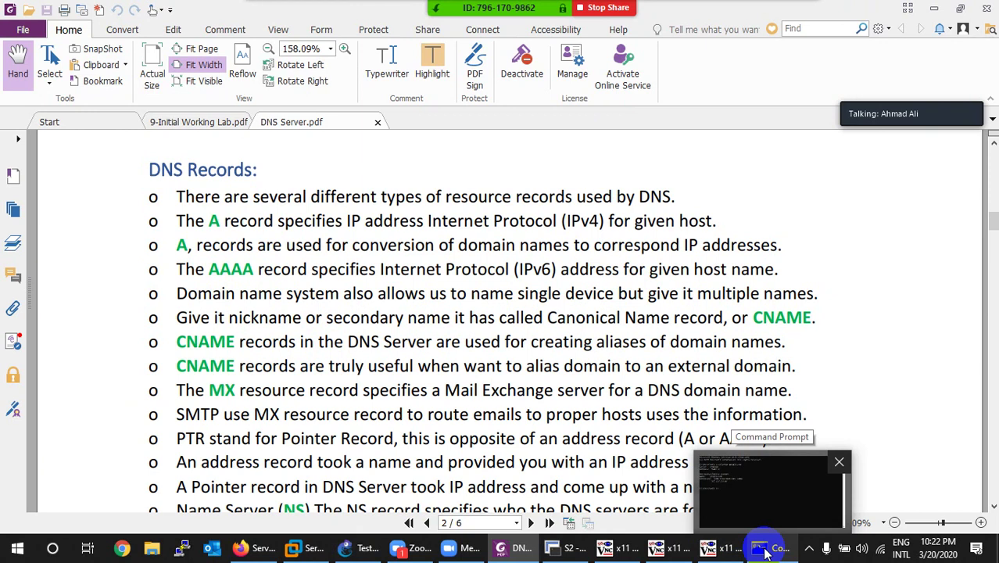
left_click(765, 552)
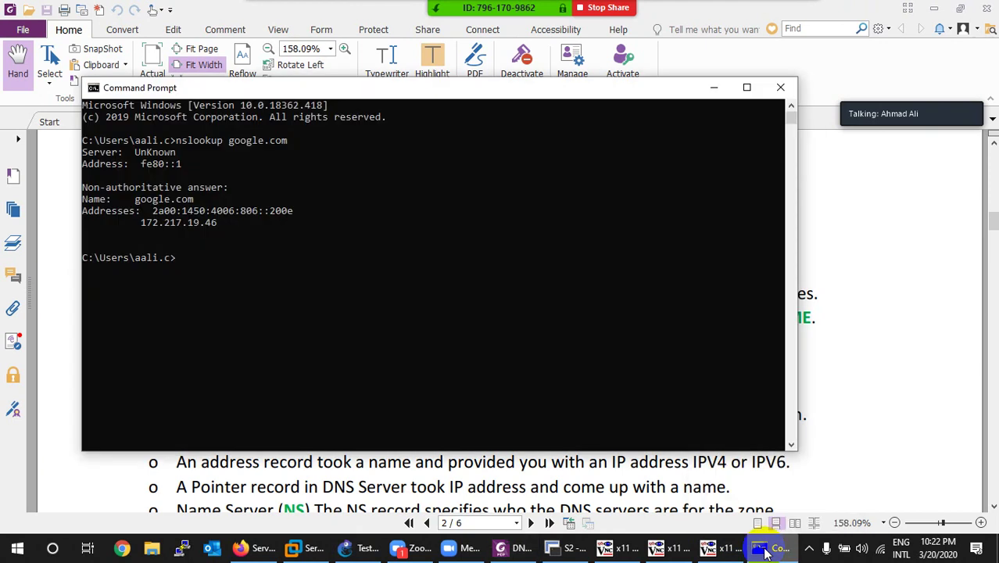
left_click(765, 552)
left_click(296, 552)
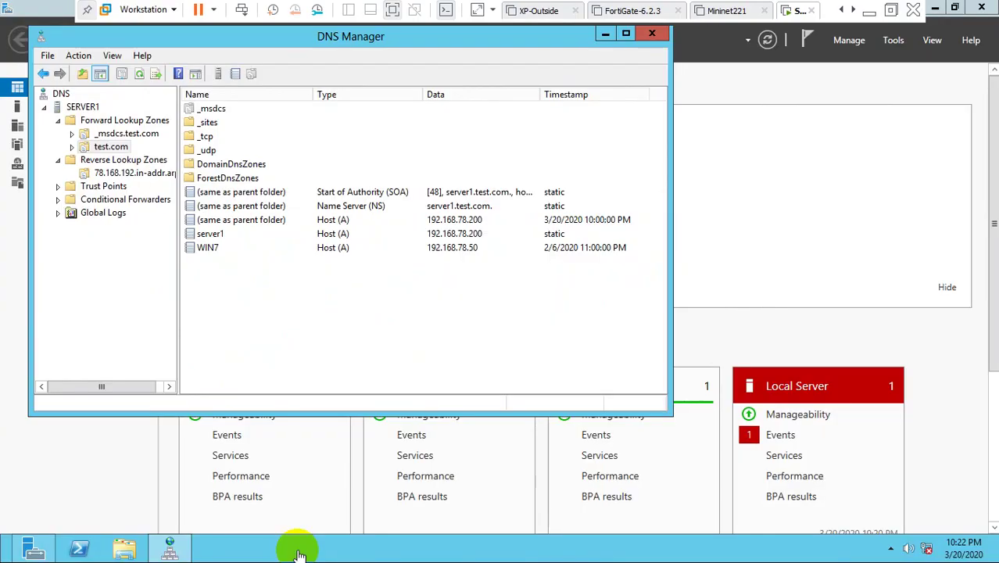
right_click(246, 244)
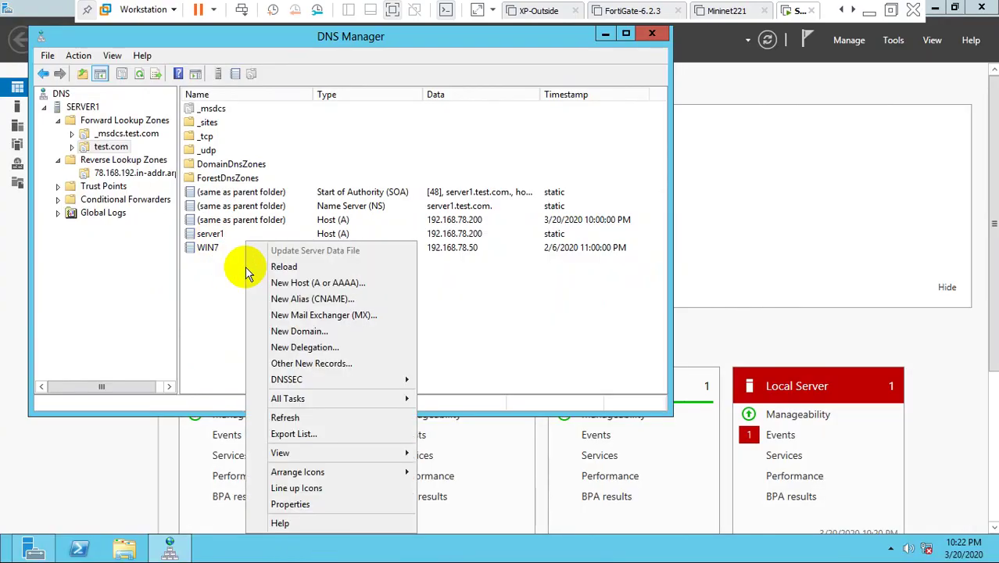
left_click(325, 301)
type("w")
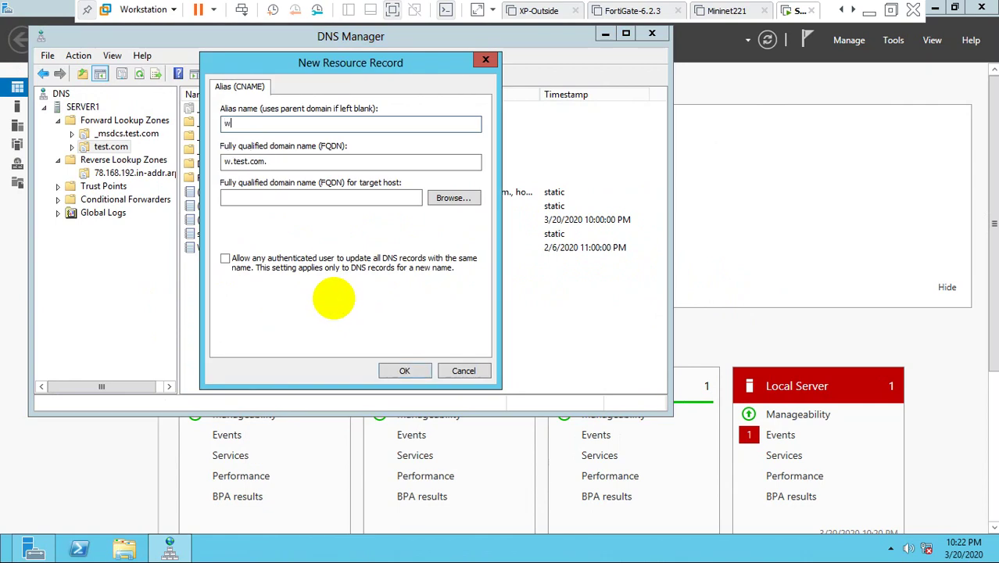
type("ww")
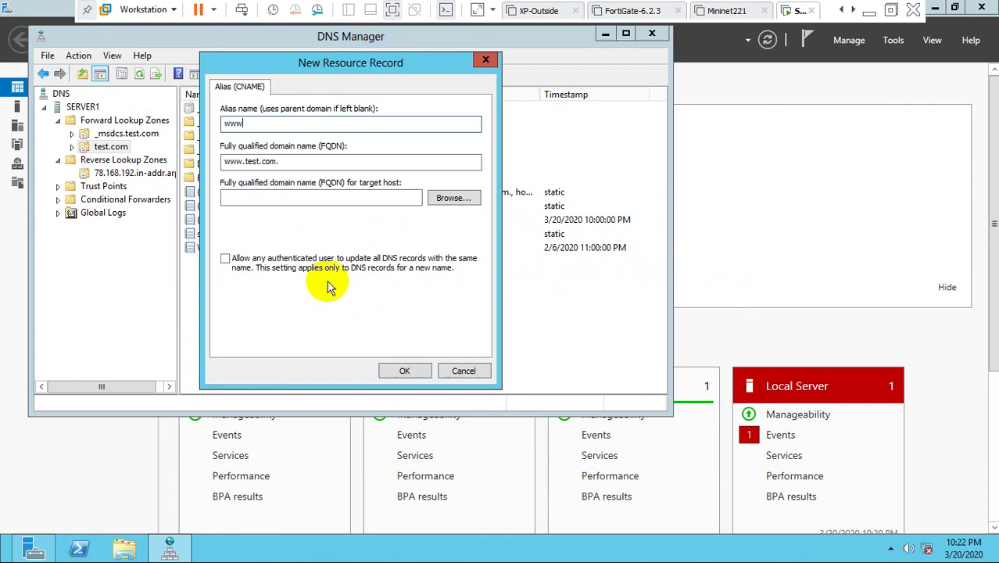
- Browse to server1.test.com as the target host and create the www alias
left_click(449, 199)
double_click(248, 175)
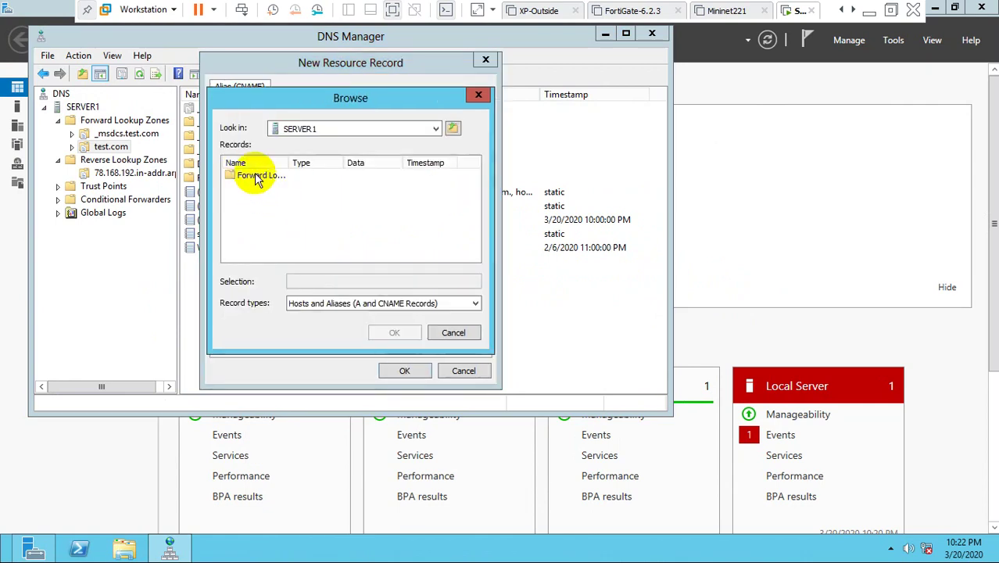
double_click(258, 177)
double_click(258, 189)
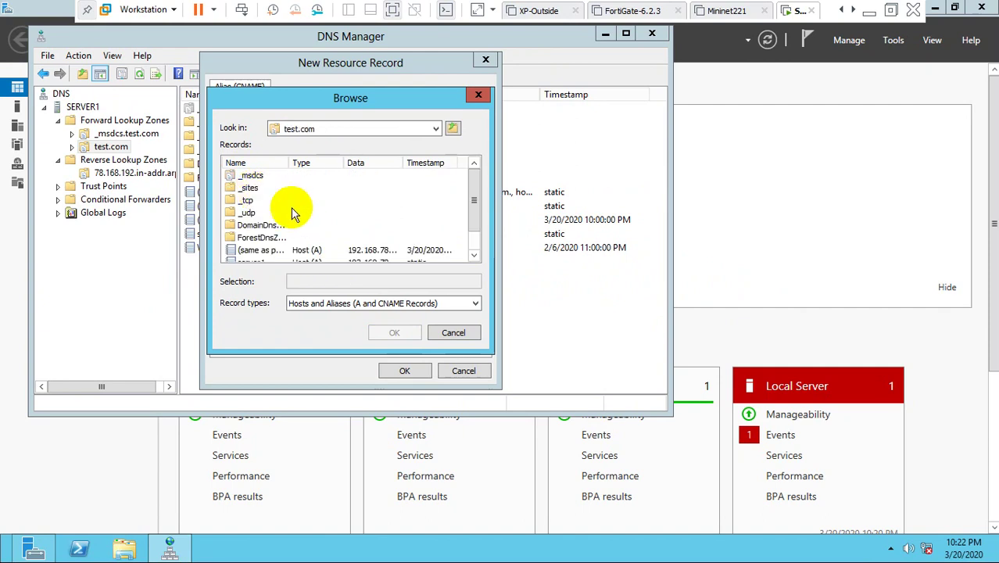
scroll(275, 255, "down", 1)
double_click(251, 237)
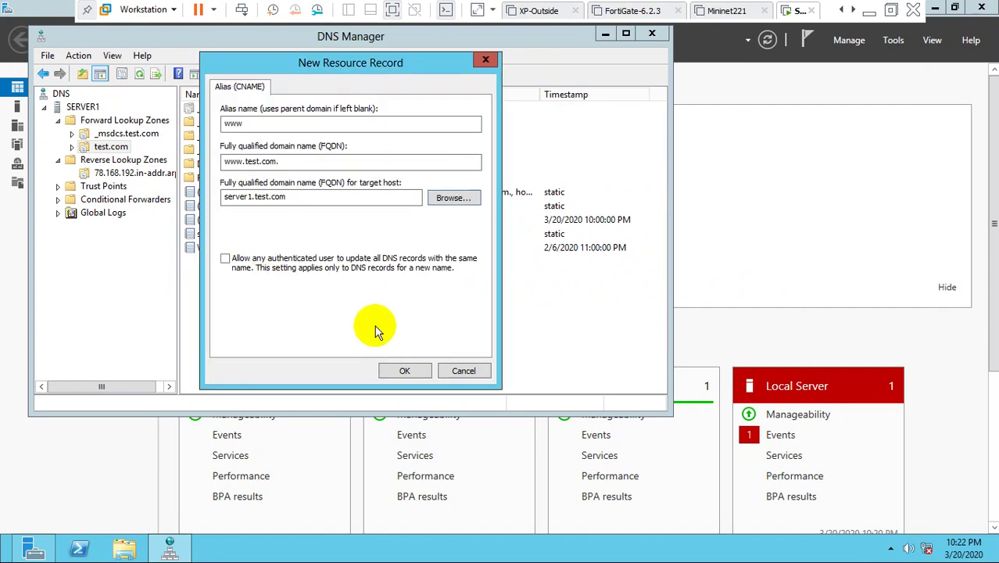
left_click_drag(242, 160, 224, 160)
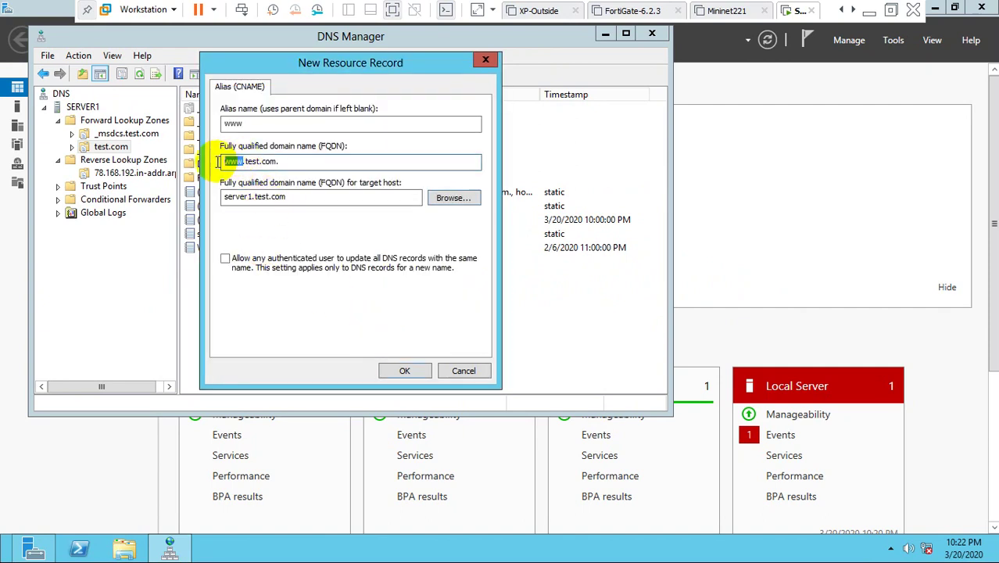
left_click(406, 372)
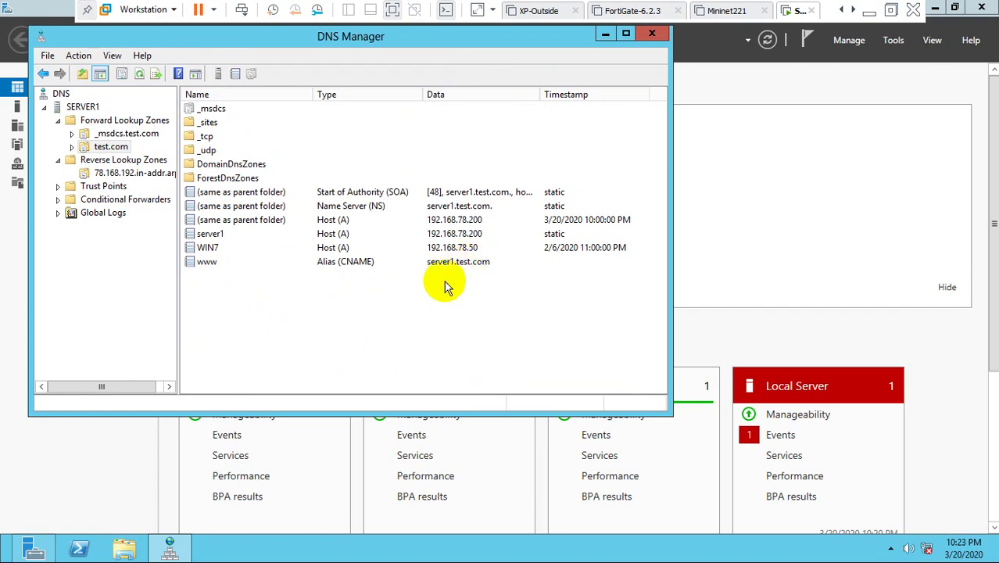
- Select the new www alias, read the DNS records notes in the PDF, and return to DNS Manager
left_click(344, 264)
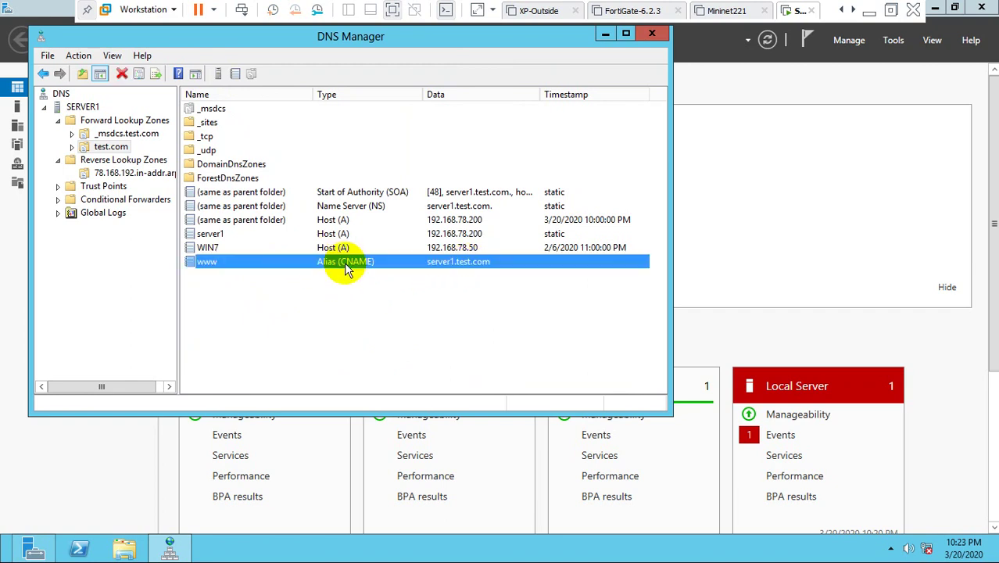
left_click(869, 11)
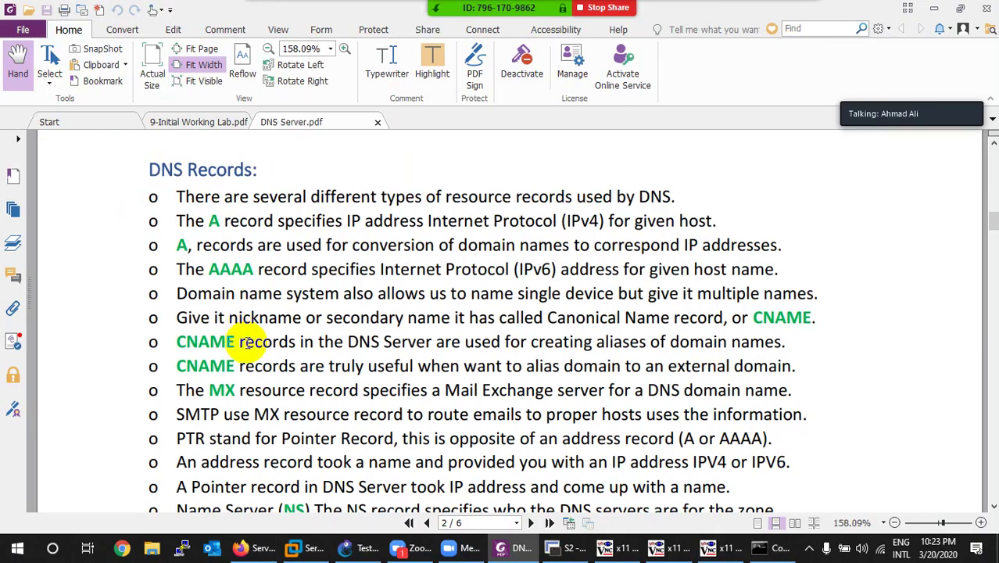
scroll(246, 342, "down", 1)
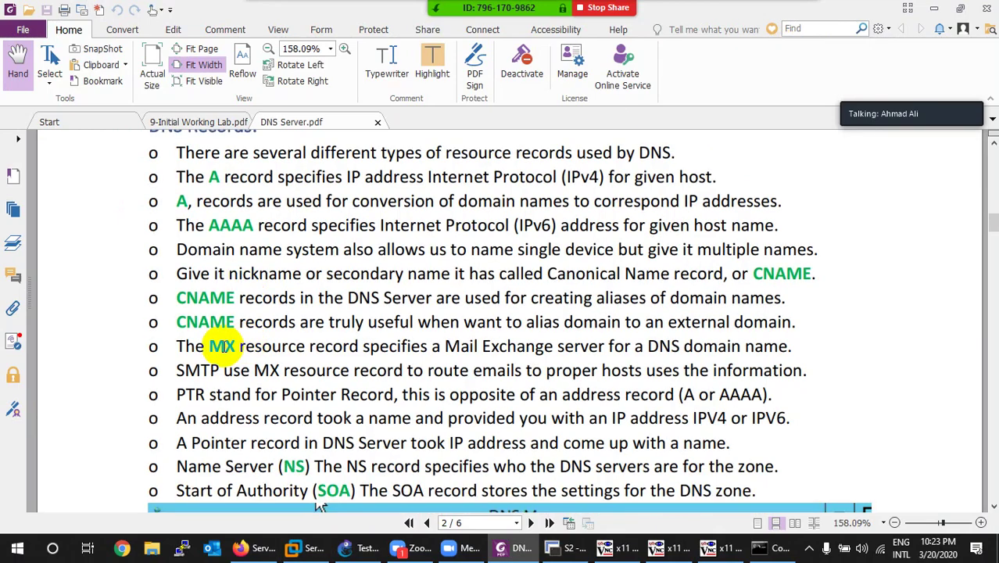
left_click(305, 547)
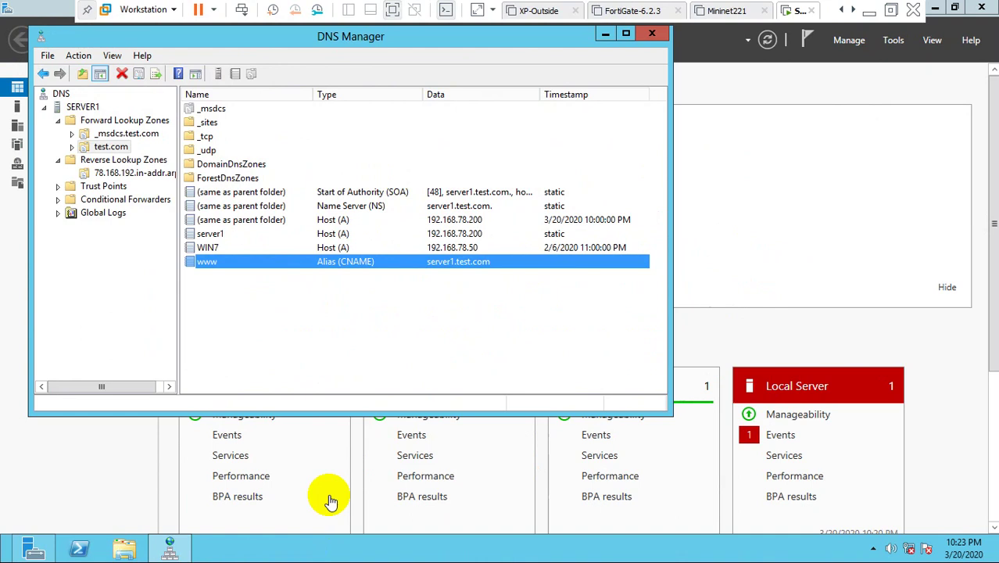
- Open a New Mail Exchanger (MX) record form for test.com, cancel it, and return to the PDF
right_click(318, 291)
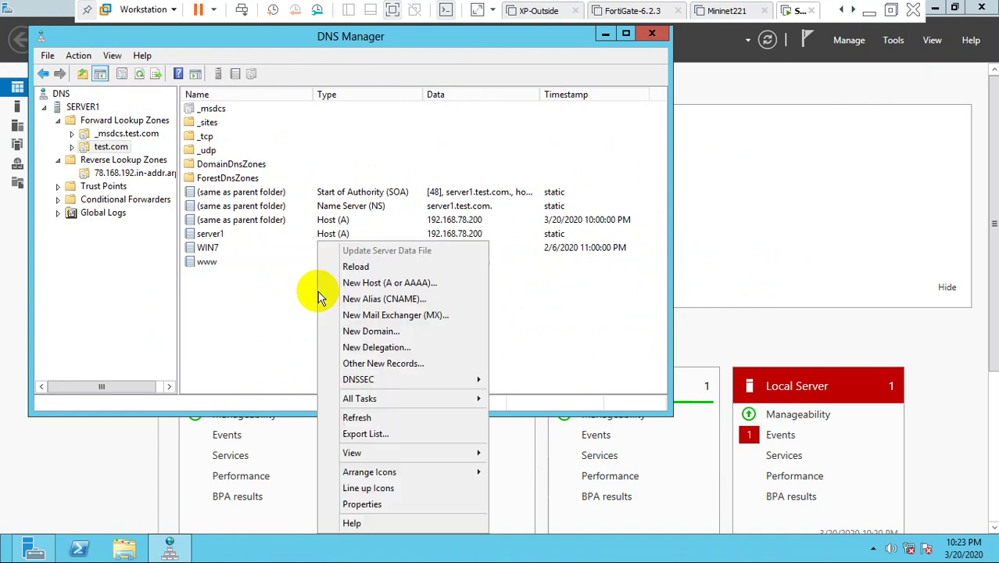
left_click(405, 315)
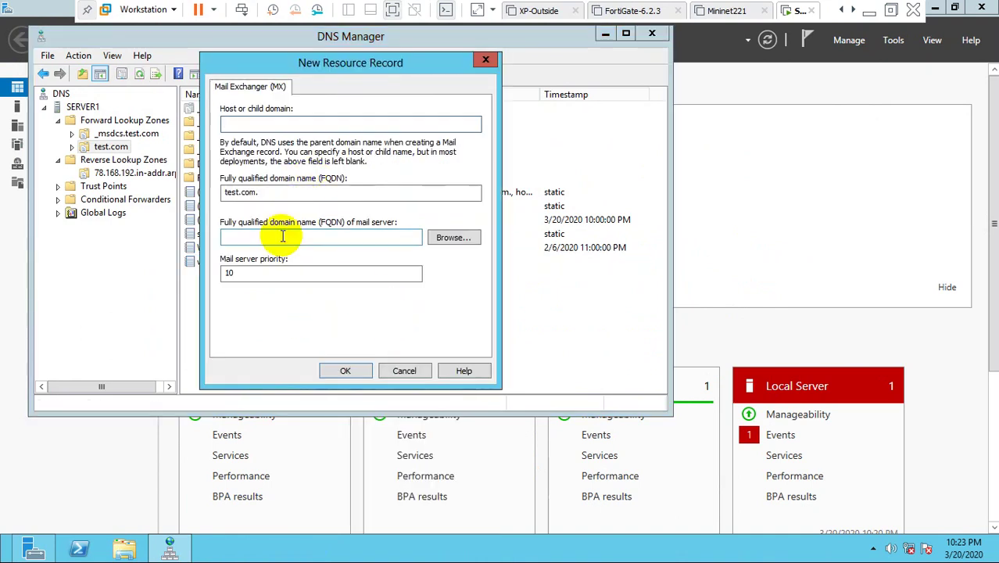
left_click(403, 370)
left_click(868, 14)
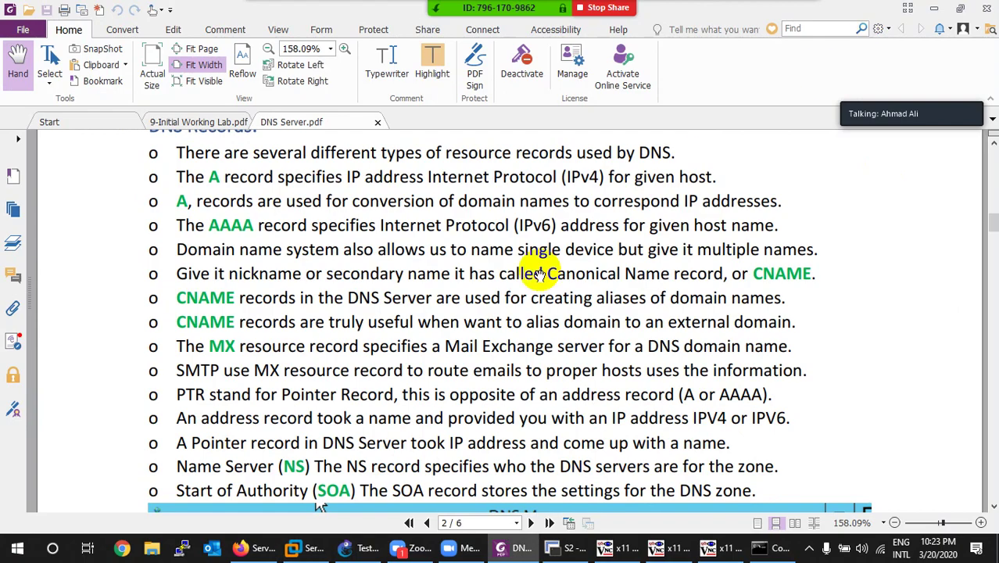
- Scroll the PDF down to the SOA record notes and return to DNS Manager
scroll(368, 297, "down", 3)
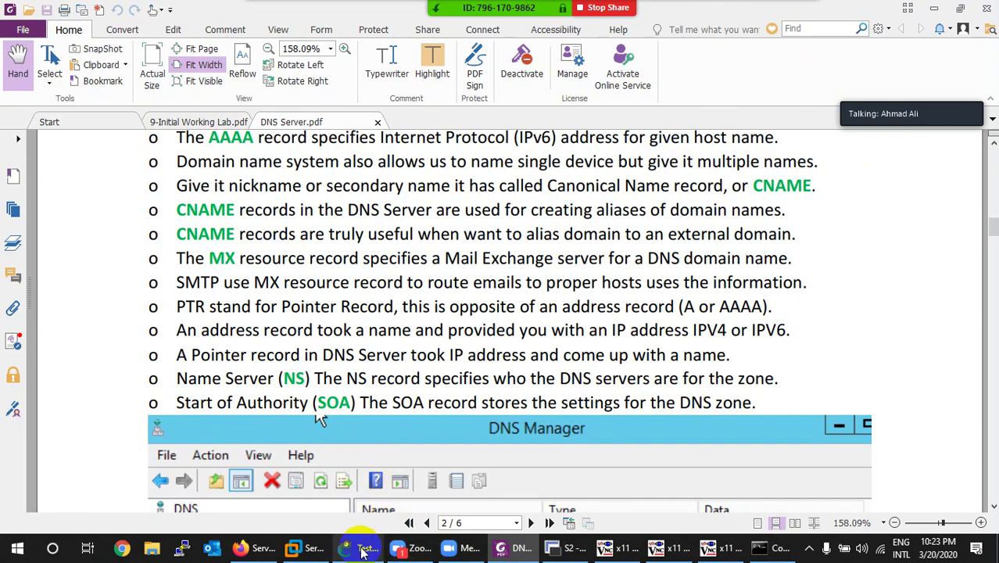
left_click(309, 547)
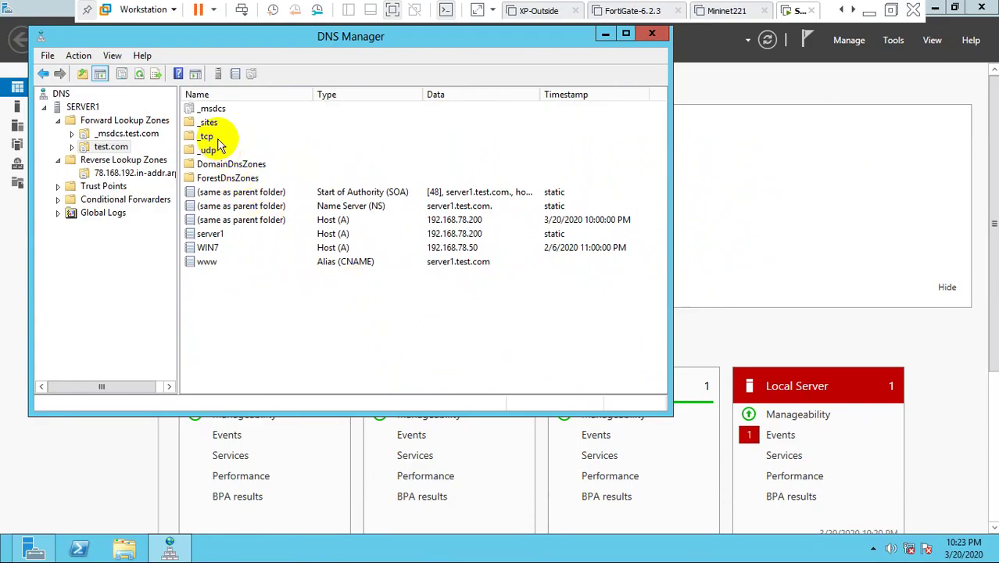
- Open the test.com SOA record's properties, review them, and cancel without changes
left_click(243, 193)
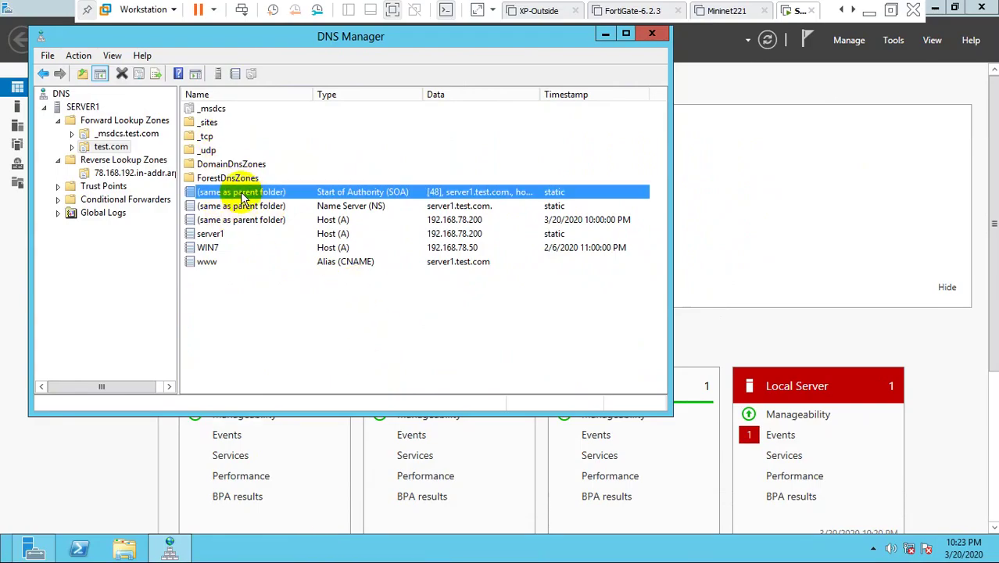
right_click(248, 199)
left_click(269, 204)
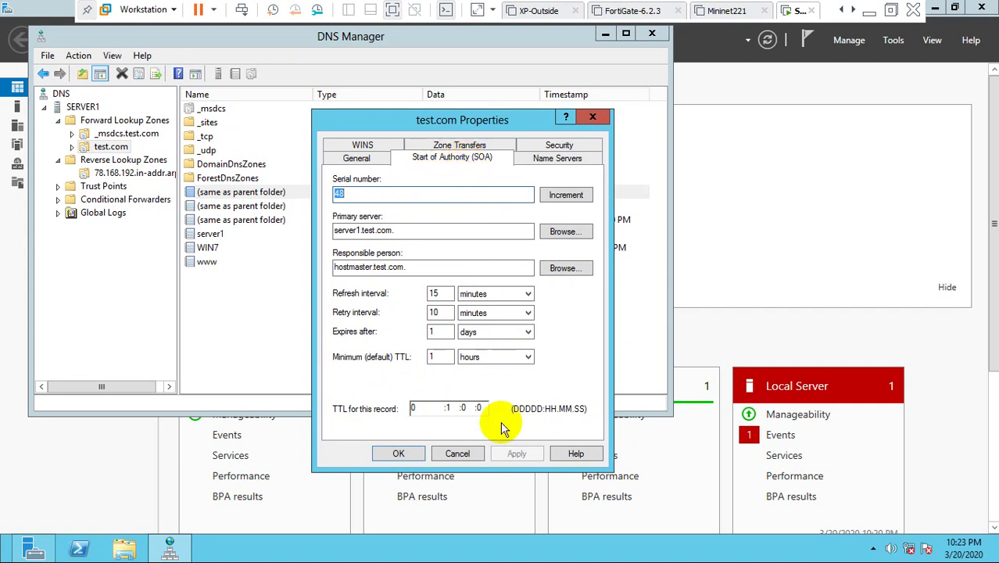
left_click(457, 453)
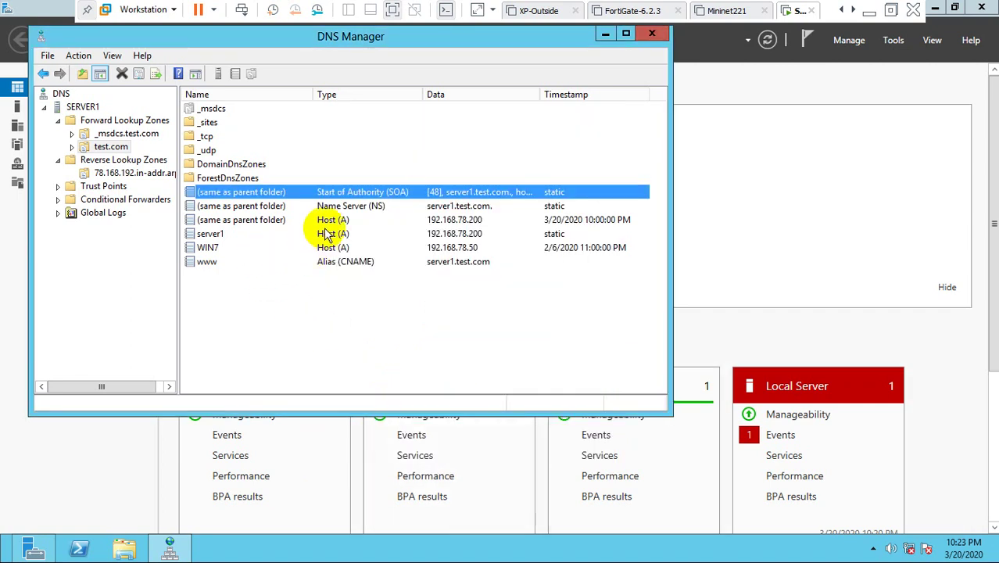
- Open the NS record's properties to view server1.test.com as name server, then return to the PDF
right_click(268, 206)
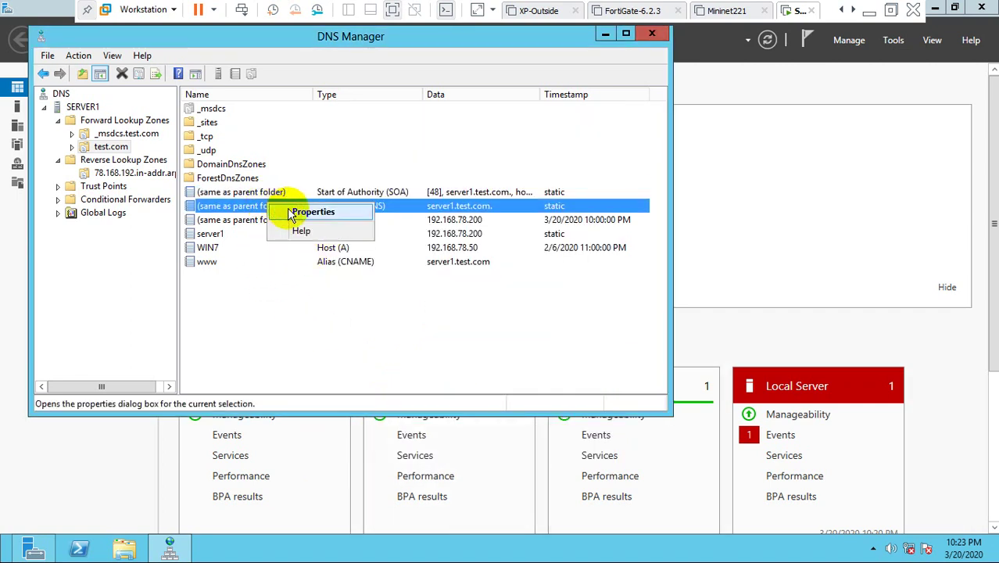
left_click(293, 212)
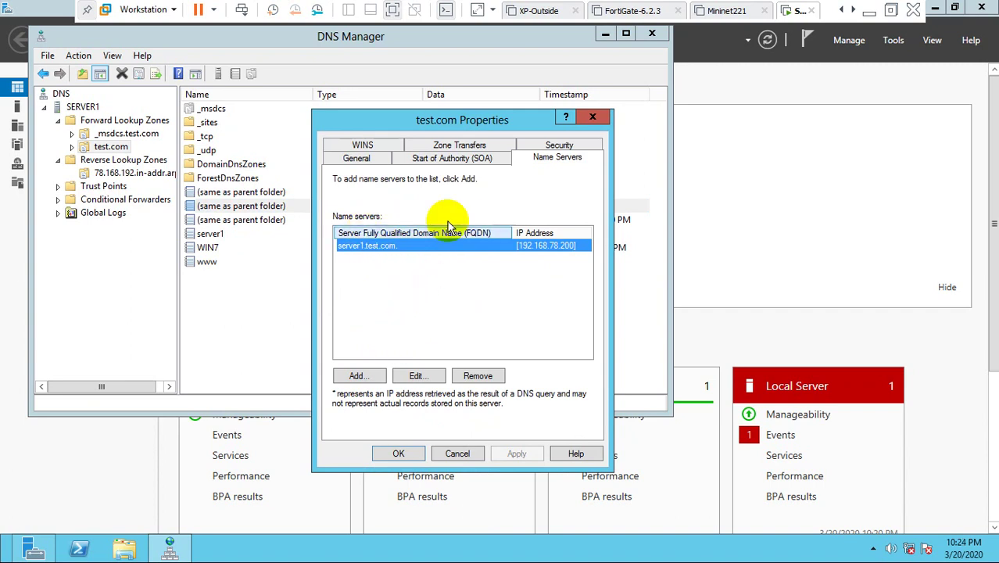
left_click(869, 14)
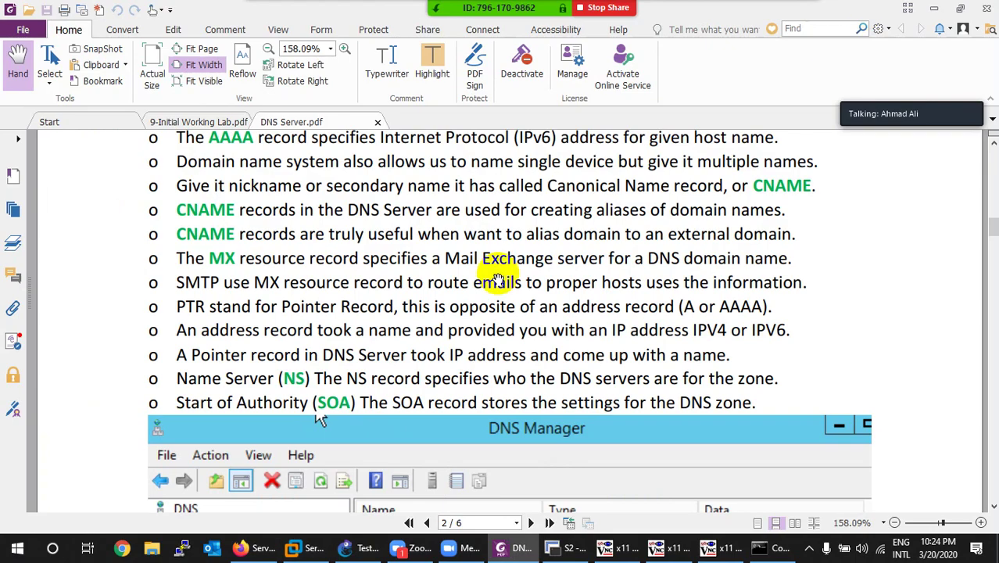
- Scroll the PDF from DNS Records through the Edit DNS Entry screenshot, then return to the VM
scroll(330, 353, "up", 3)
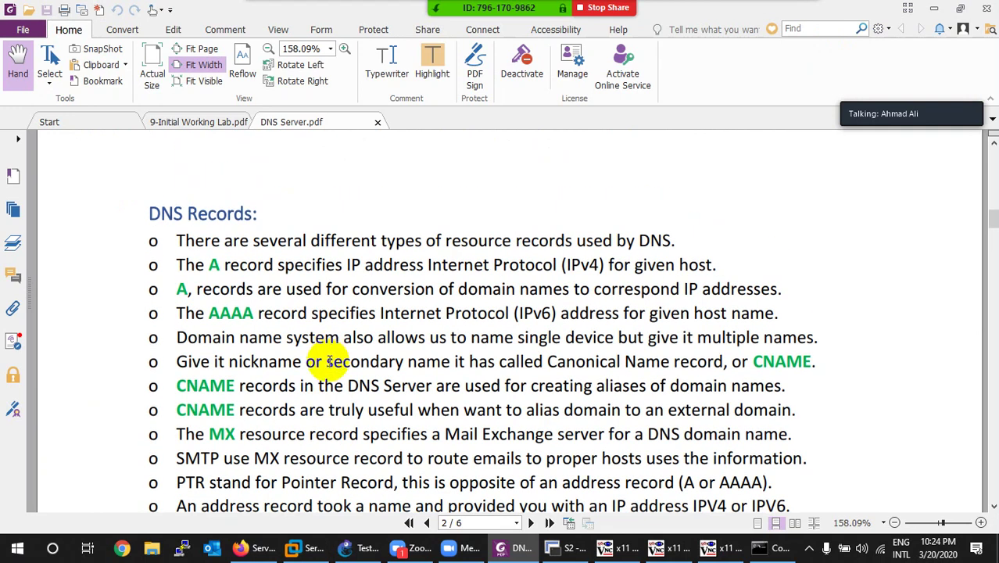
scroll(329, 356, "down", 5)
scroll(330, 361, "down", 3)
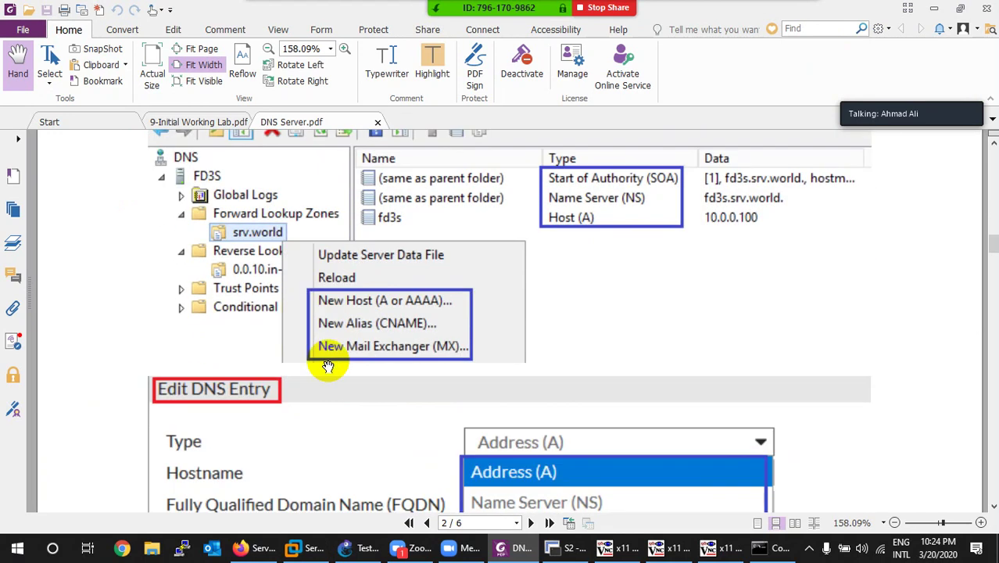
scroll(327, 366, "down", 1)
scroll(329, 366, "down", 4)
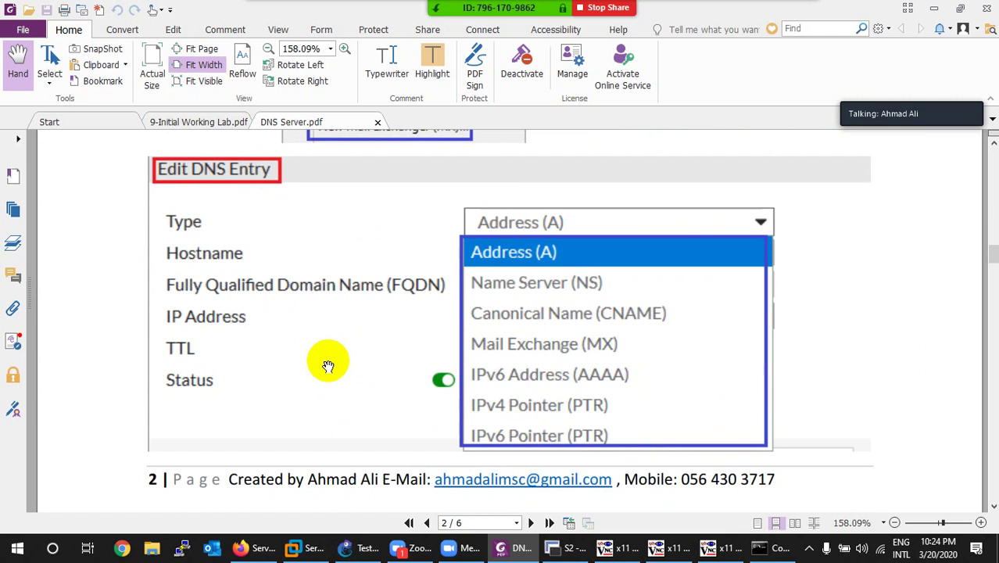
scroll(328, 365, "down", 2)
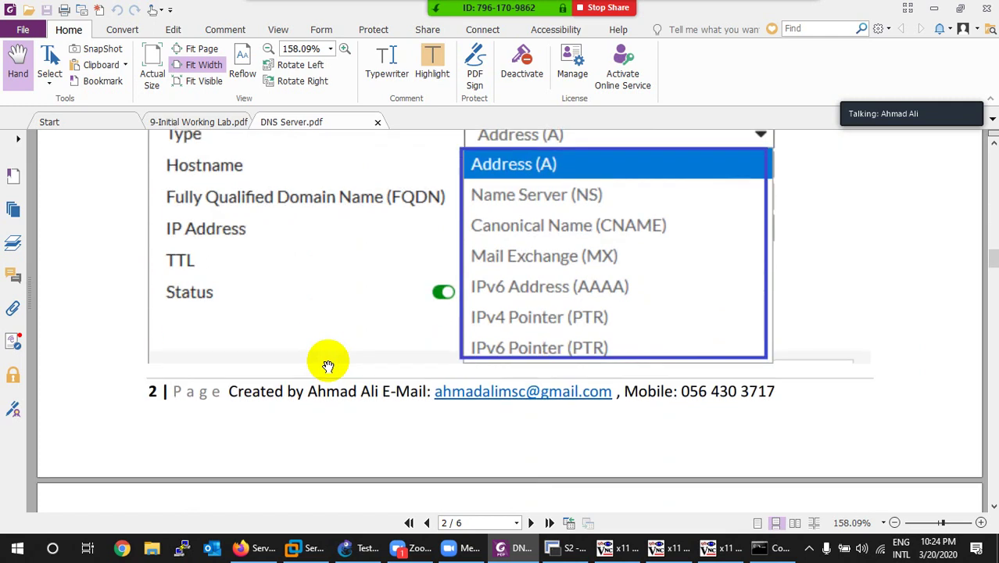
left_click(312, 549)
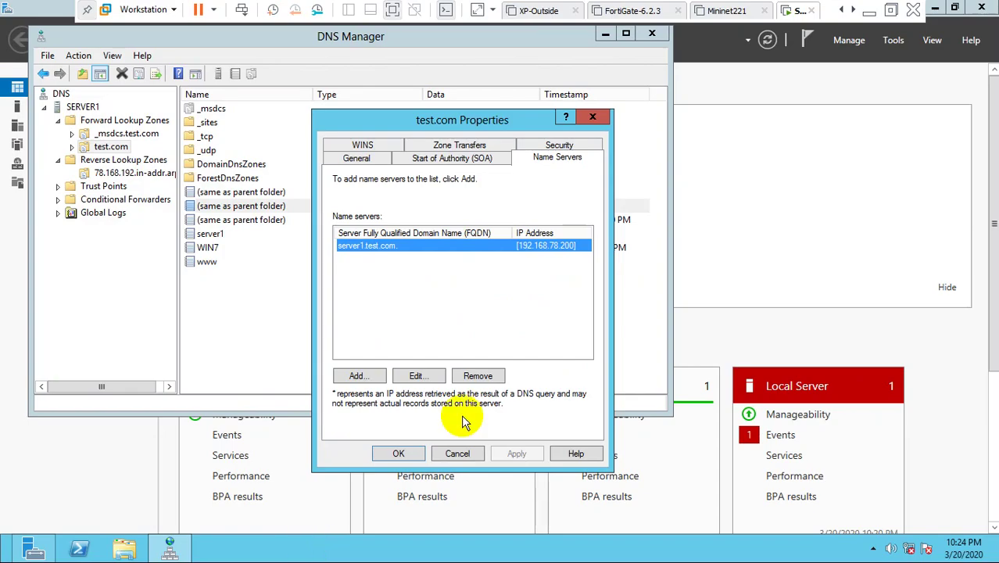
- Cancel the test.com properties, exit full screen, and power off the Server2012 VM
left_click(458, 390)
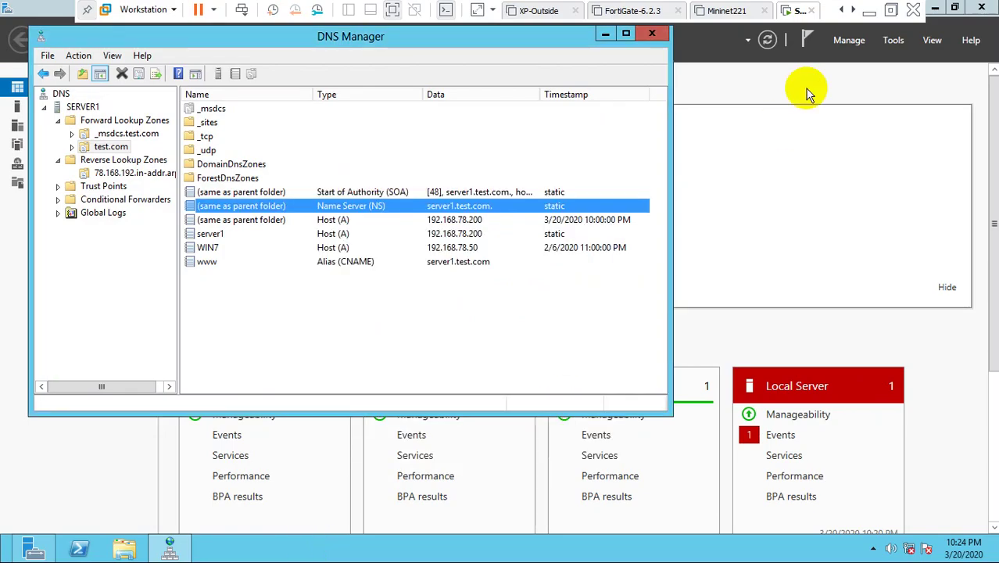
left_click(891, 12)
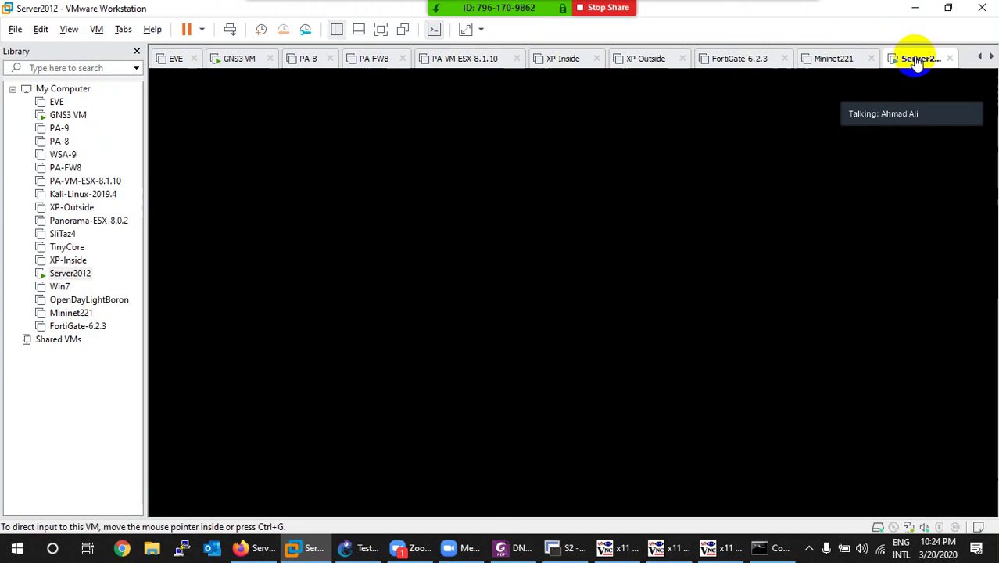
right_click(913, 66)
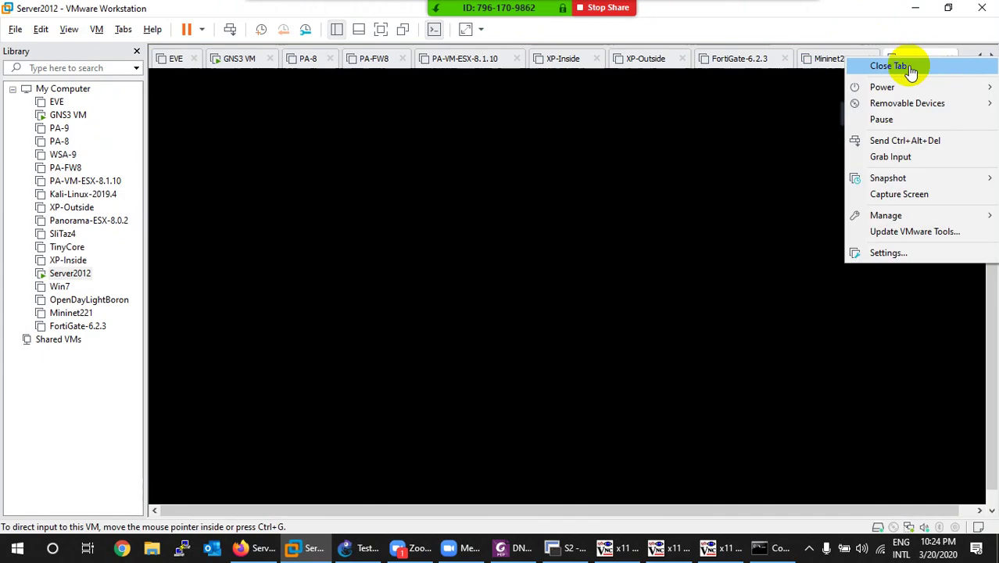
mouse_move(883, 87)
left_click(731, 174)
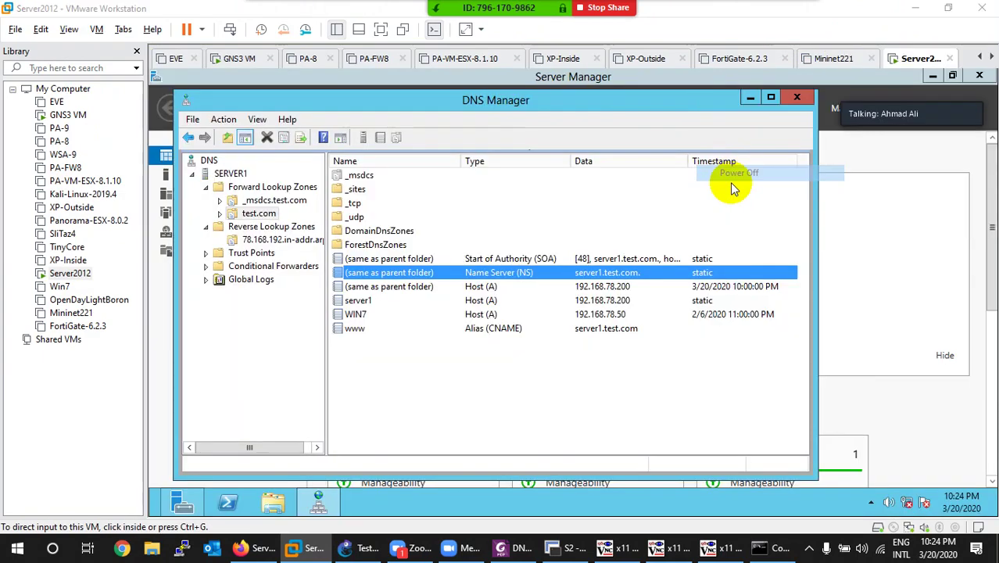
left_click(521, 310)
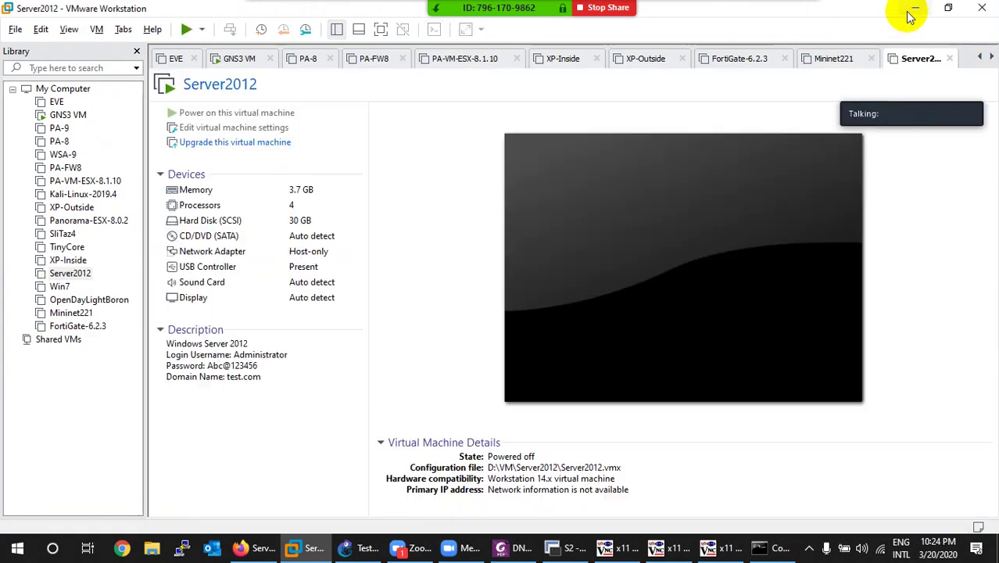
- Skim the DNS Configuration notes in the PDF, then switch to Firefox
left_click(912, 9)
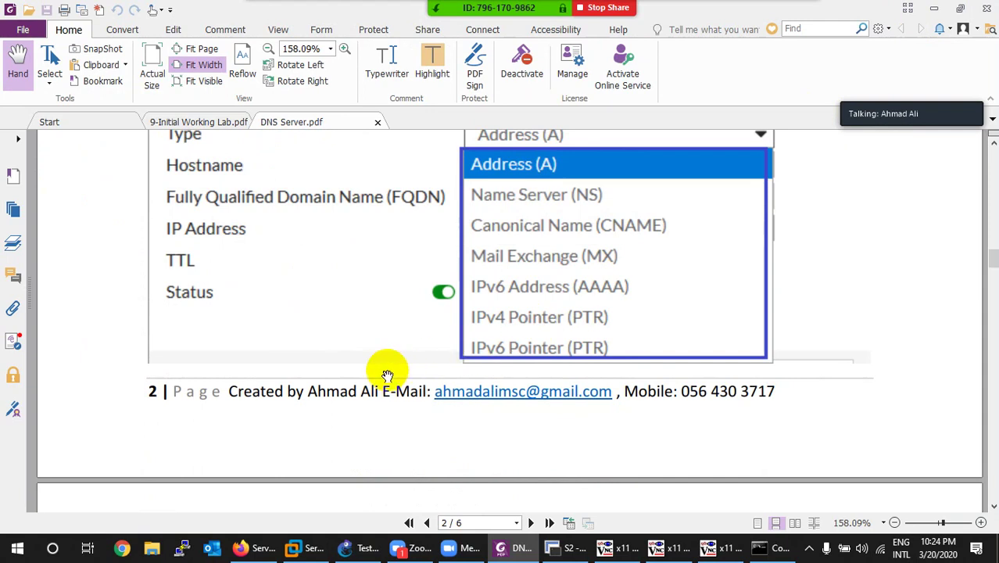
scroll(385, 374, "up", 3)
scroll(286, 413, "down", 9)
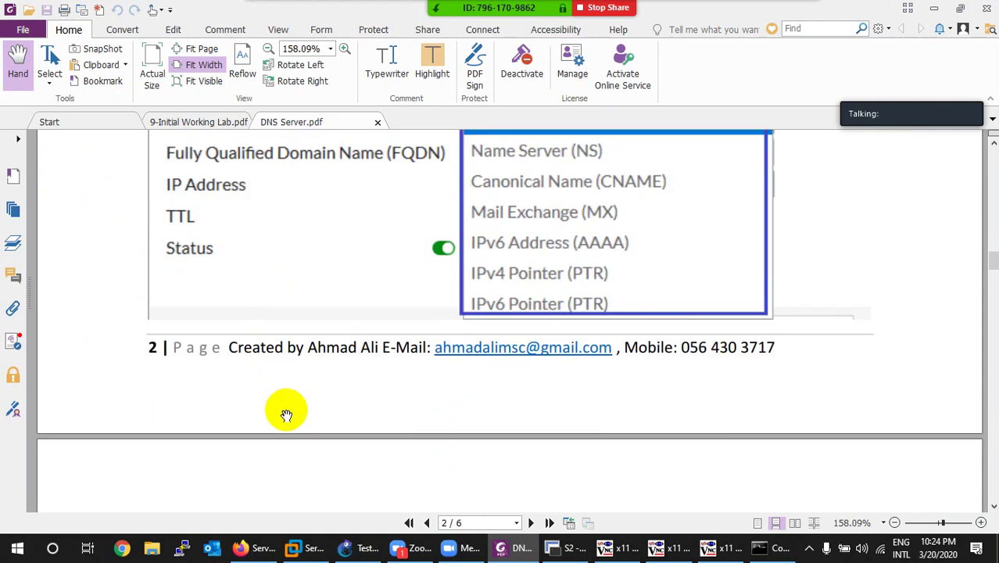
scroll(293, 414, "down", 3)
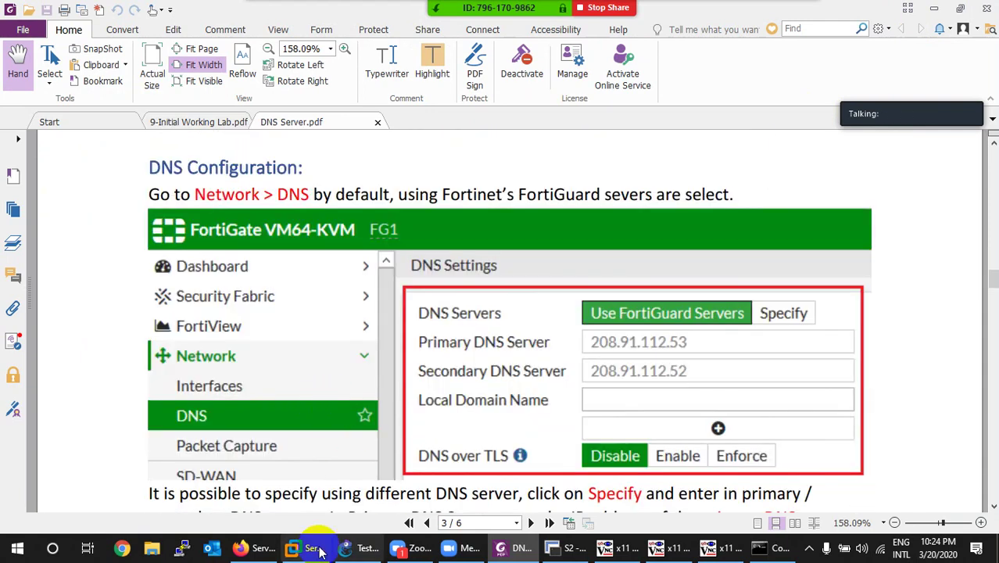
left_click(255, 548)
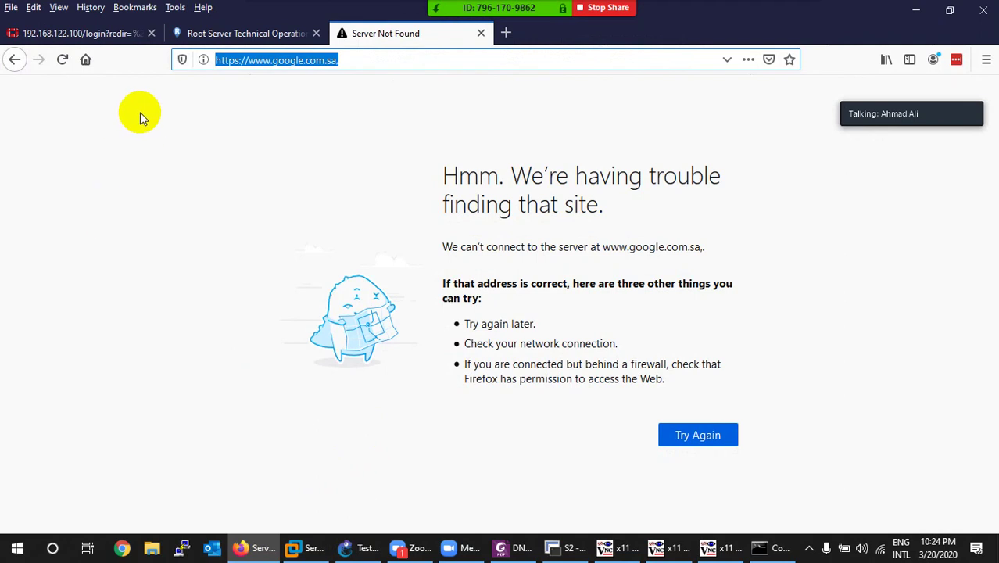
- Log in to the FortiGate web UI as admin with the account password, declining to save it
left_click(86, 35)
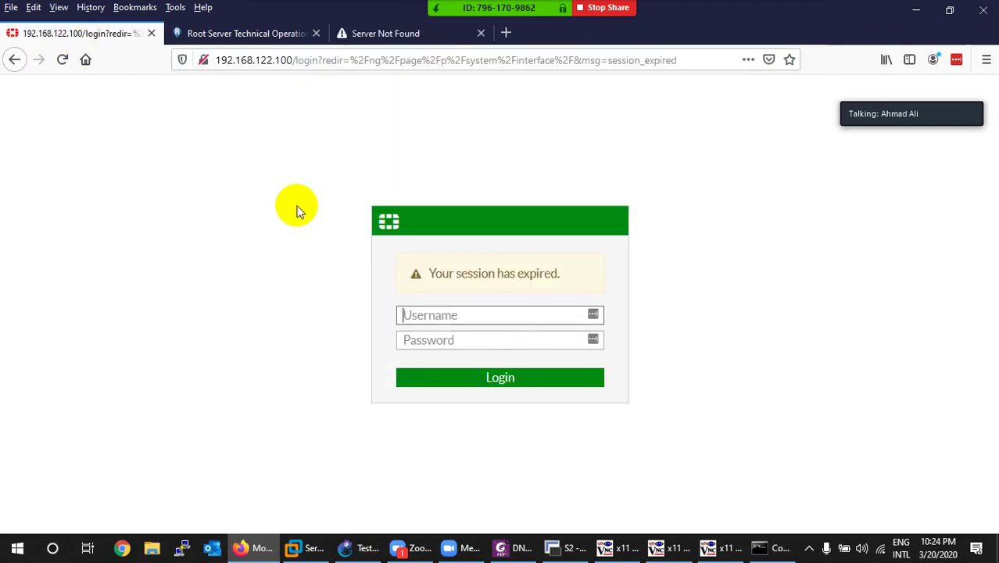
left_click(424, 319)
type("admin")
key("Tab")
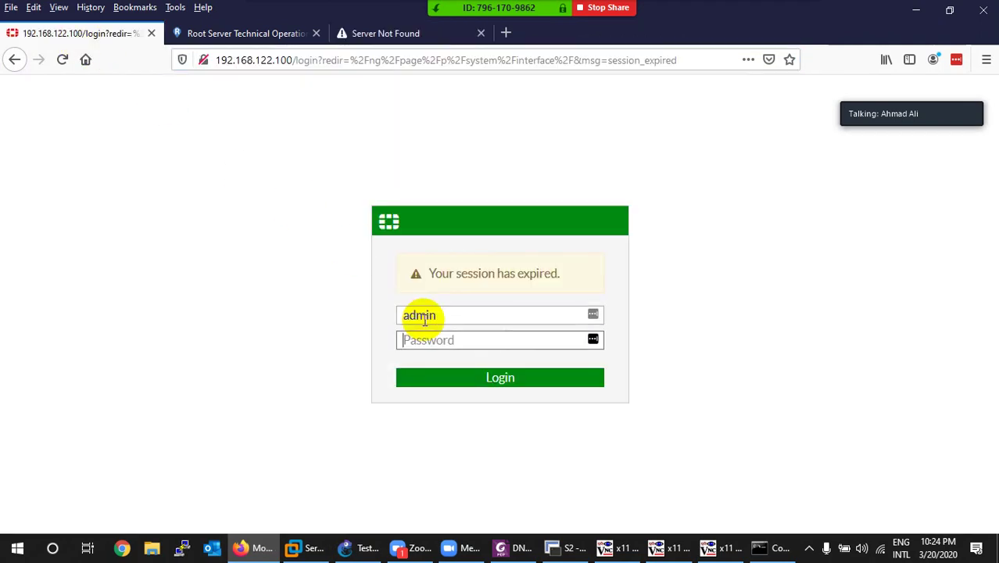
type("•••")
key("Return")
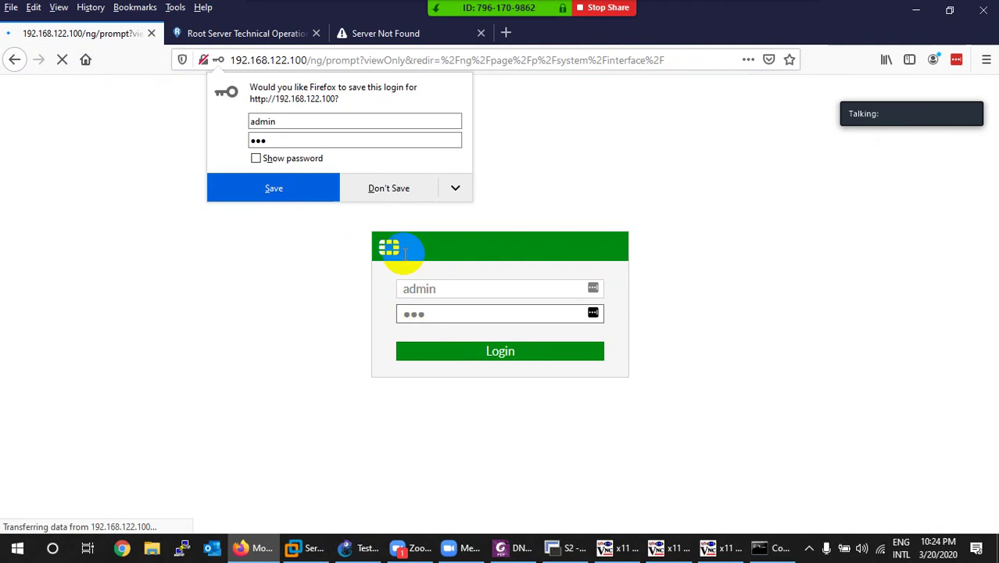
left_click(383, 189)
- Close the leftover root-servers.org and Server Not Found tabs and dismiss the password-saving prompt
left_click(265, 34)
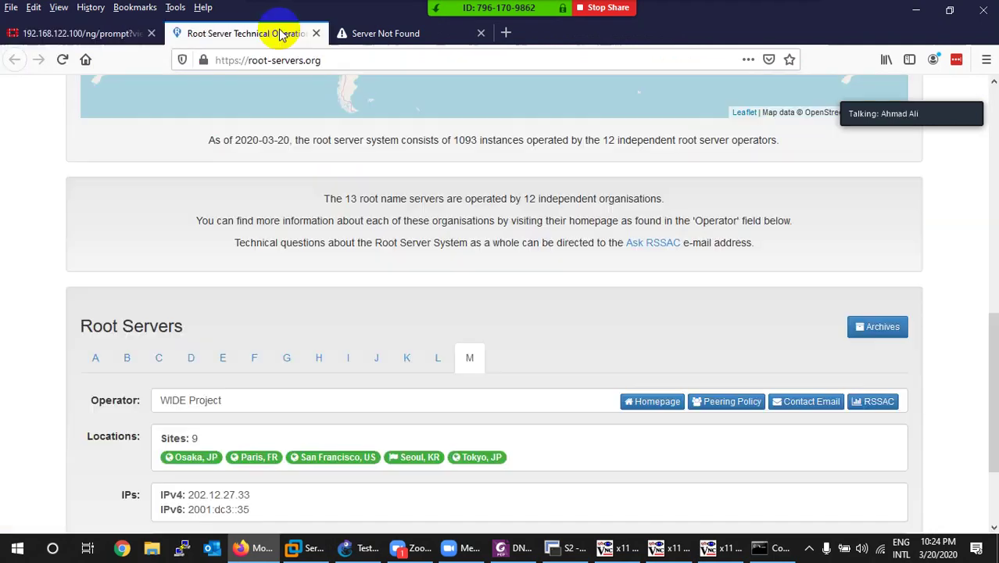
left_click(315, 34)
left_click(315, 34)
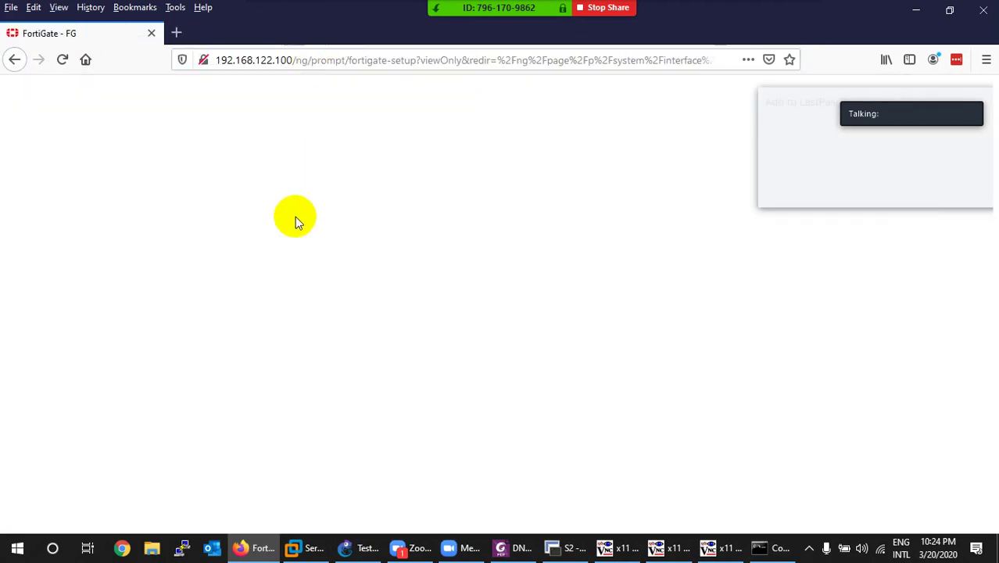
left_click(876, 189)
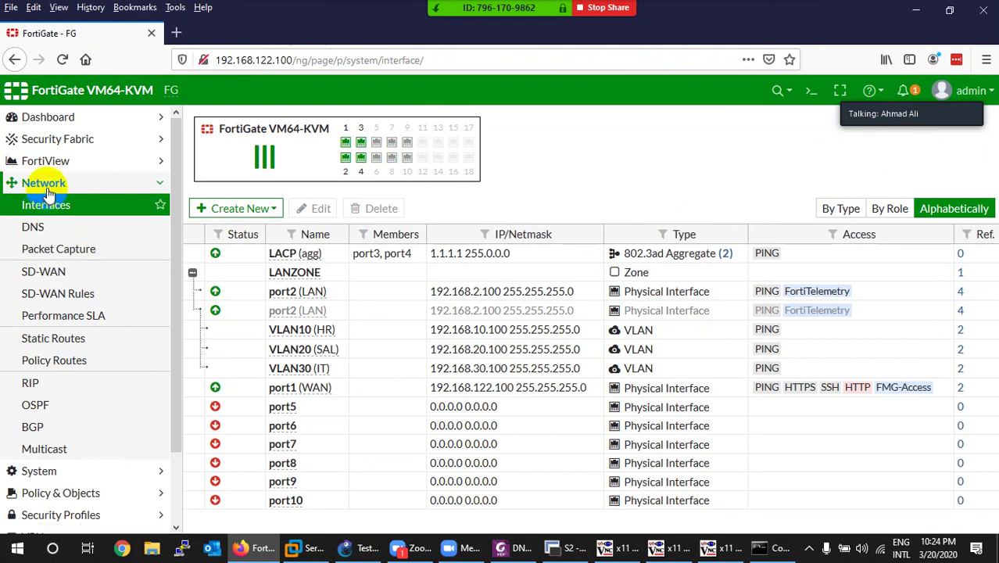
- Switch the system DNS from 8.8.8.8/8.8.4.4 to FortiGuard servers 208.91.112.53 and 208.91.112.52
left_click(32, 228)
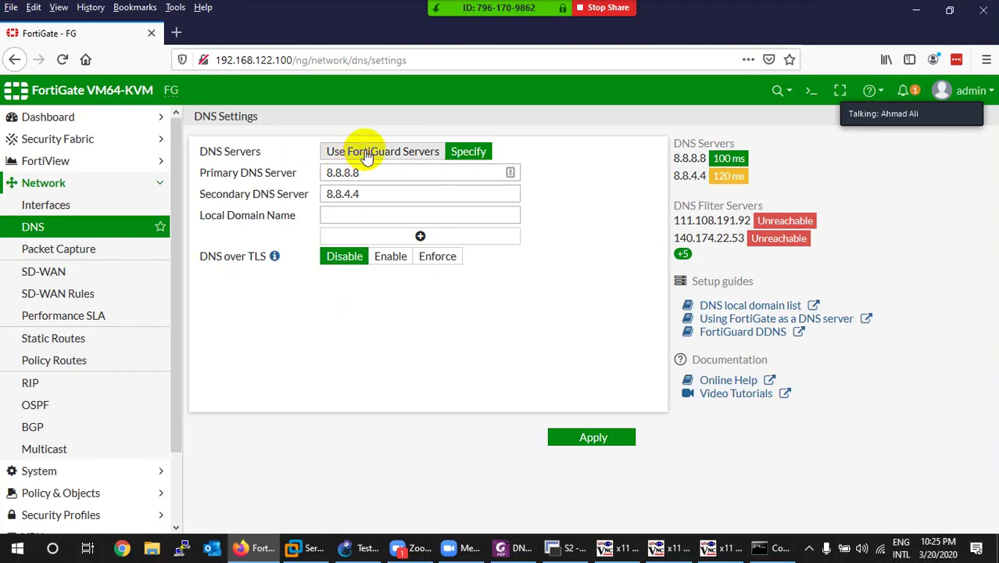
left_click(426, 148)
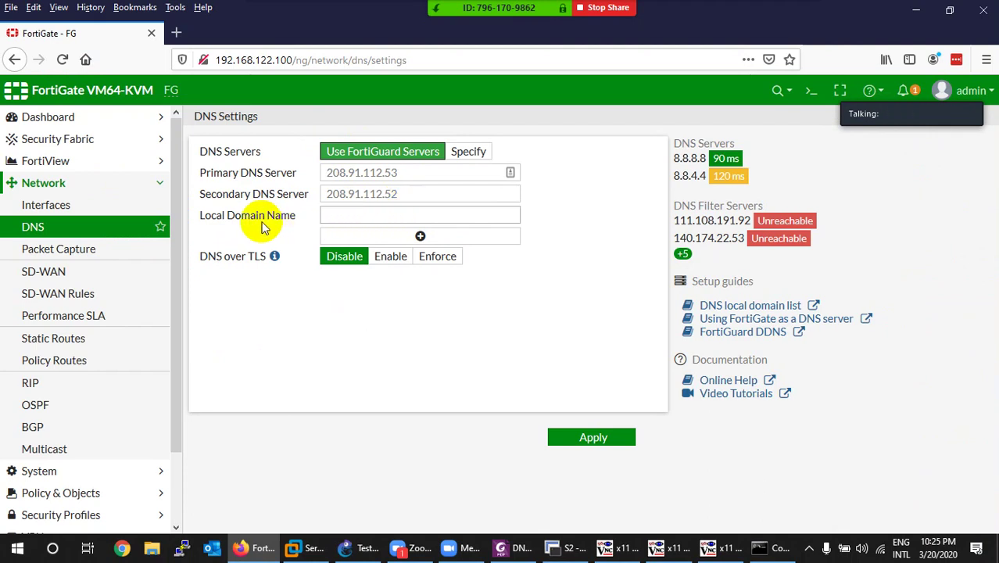
- Mute all meeting participants, then return to the Local Domain Name field
left_click(342, 213)
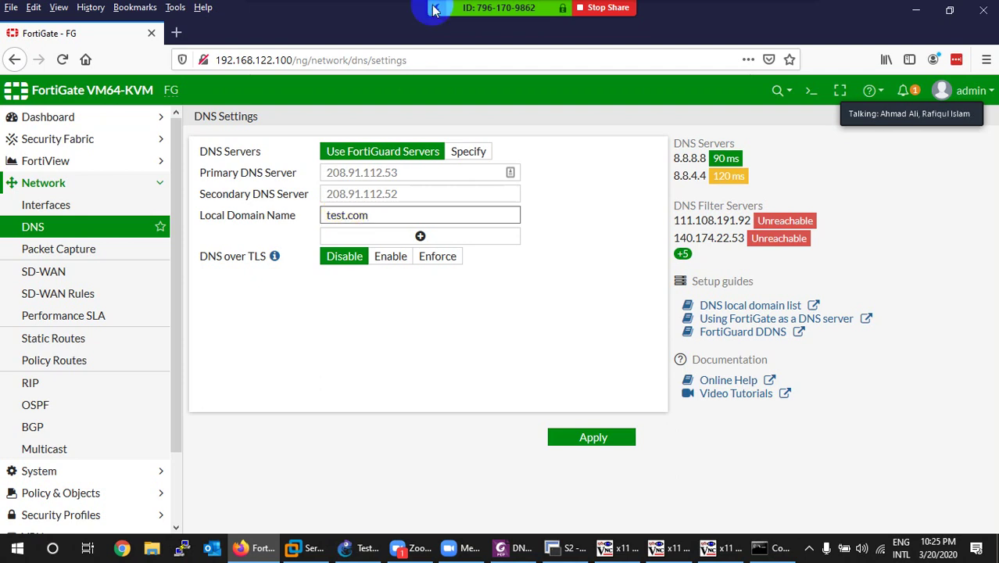
left_click(454, 20)
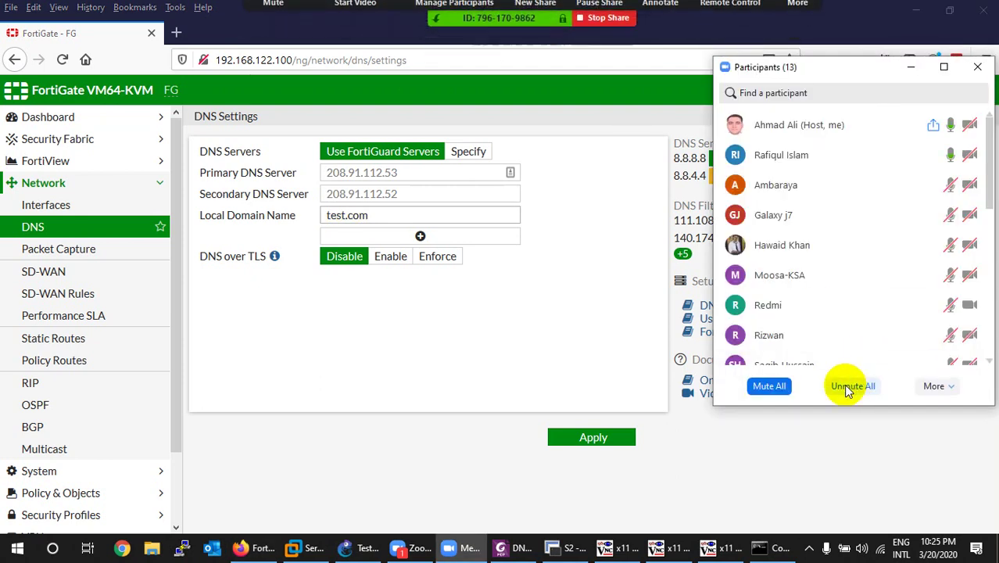
left_click(769, 386)
left_click(565, 314)
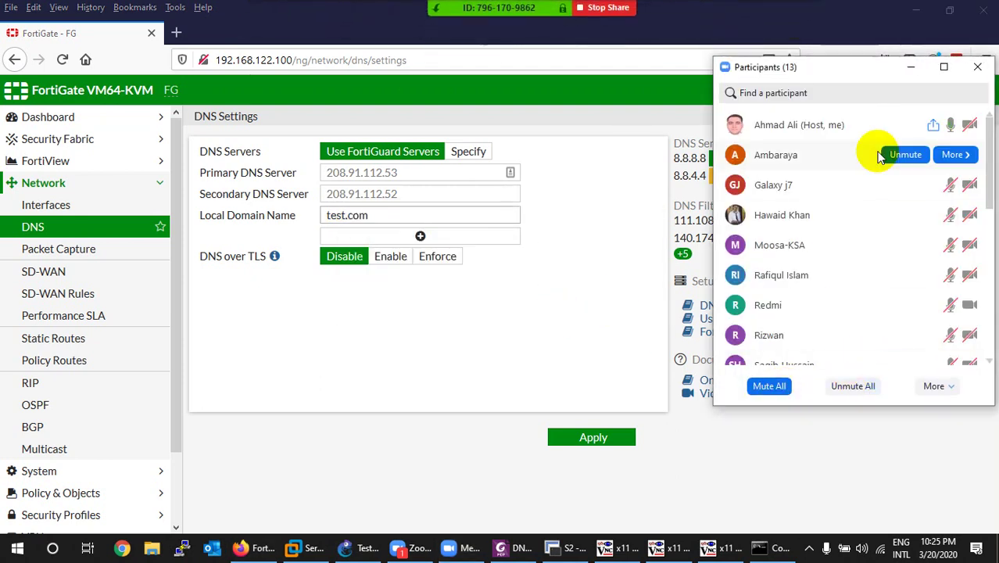
left_click(977, 68)
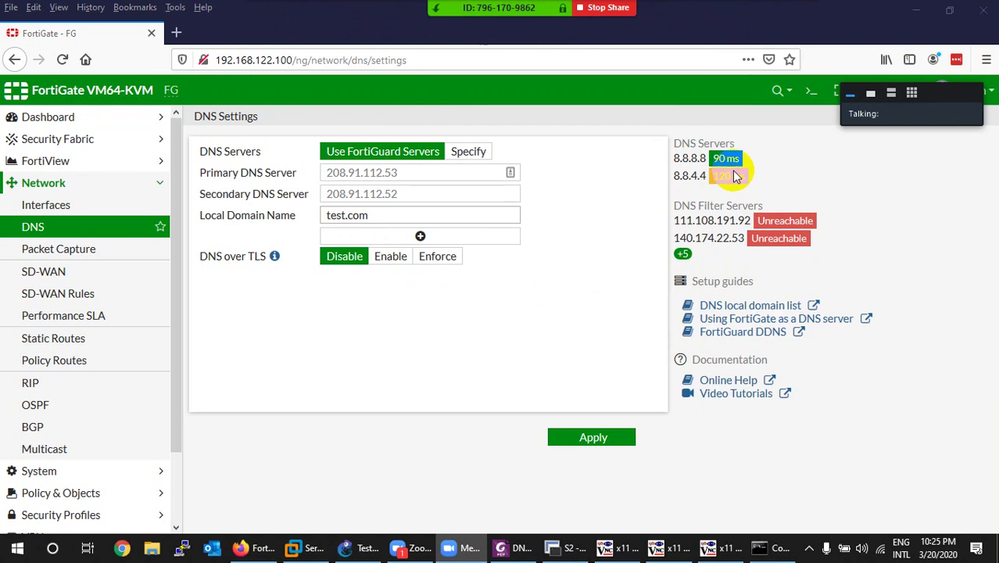
left_click(387, 221)
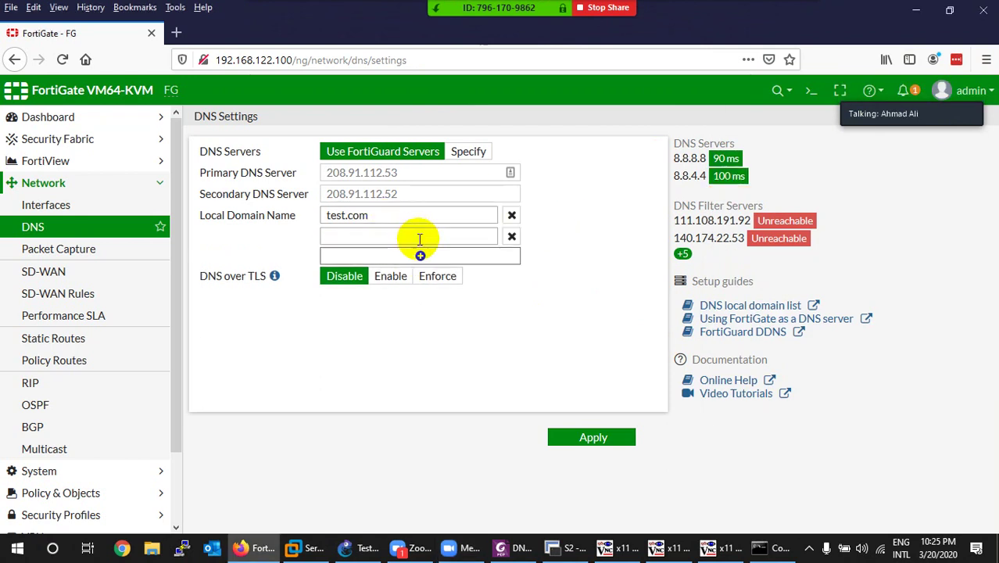
- Add six blank Local Domain Name rows beneath test.com
left_click(419, 255)
left_click(422, 275)
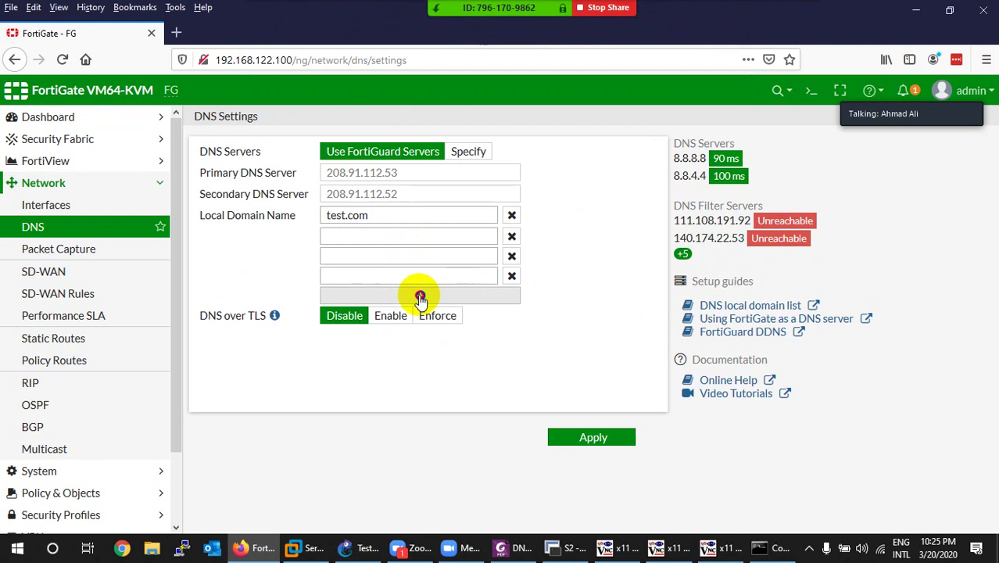
left_click(421, 294)
left_click(421, 314)
left_click(421, 335)
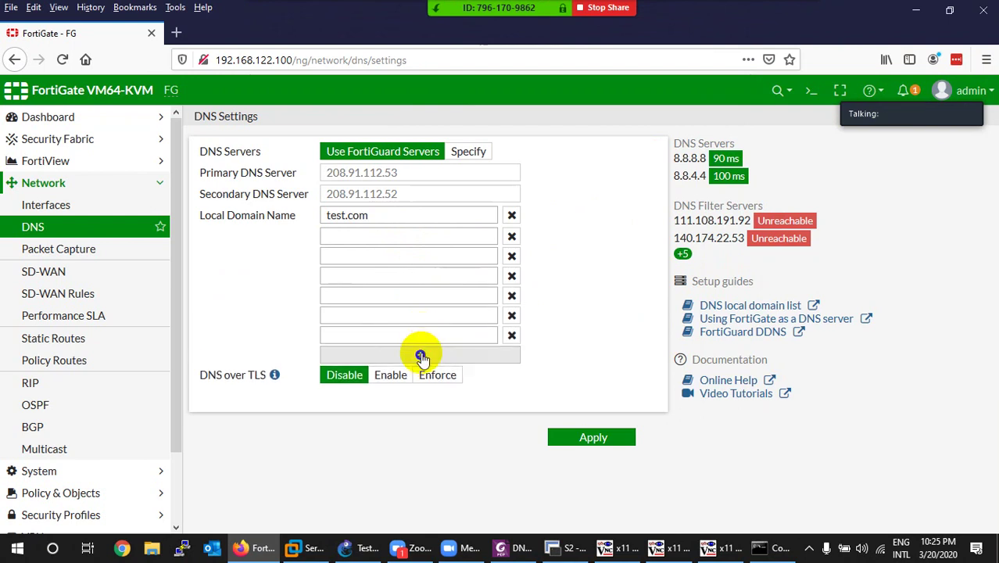
left_click(419, 352)
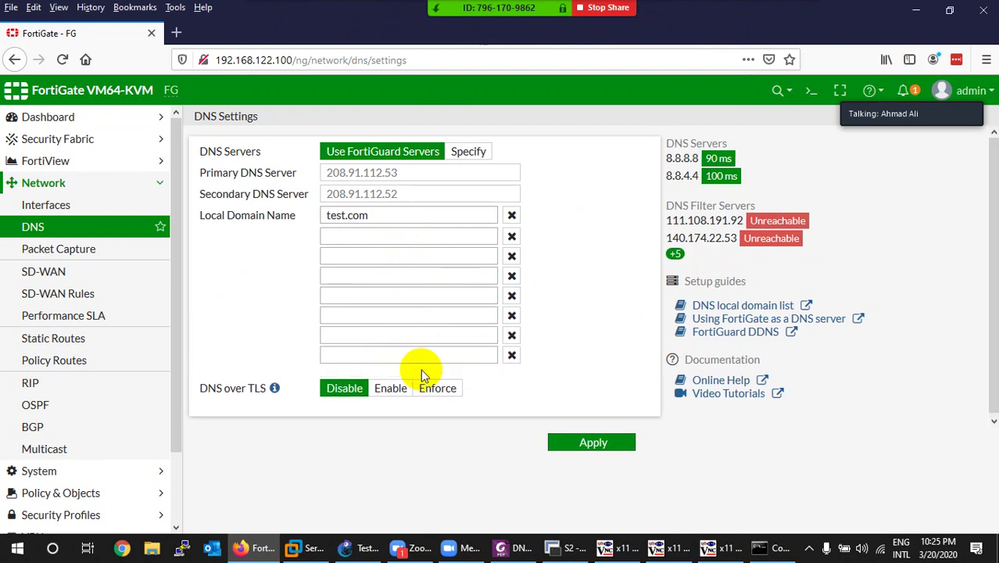
left_click(383, 238)
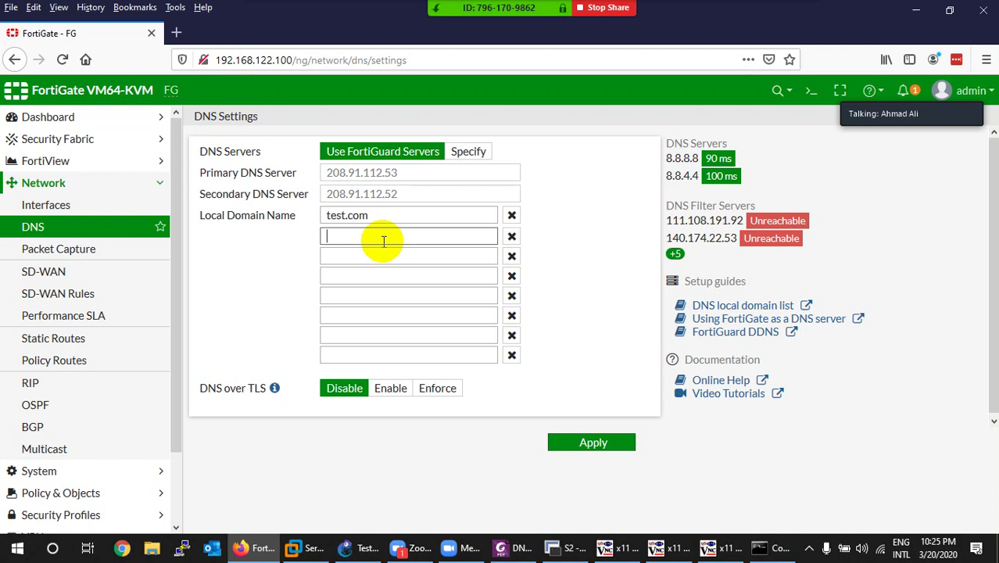
- Fill the blank rows under test.com with abc.com, cd.com and d.com
type("abc.com")
key("Tab")
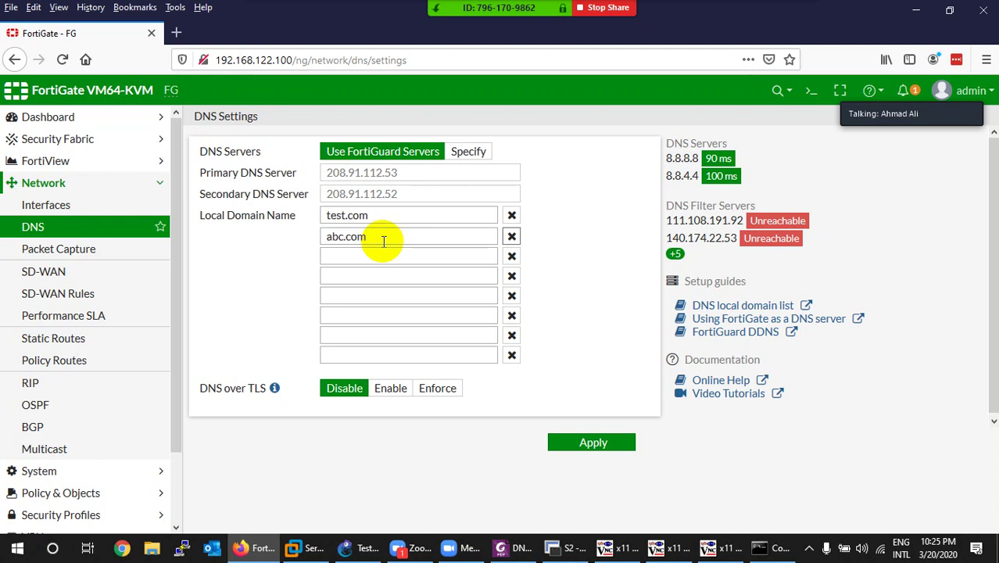
left_click(375, 248)
type("c")
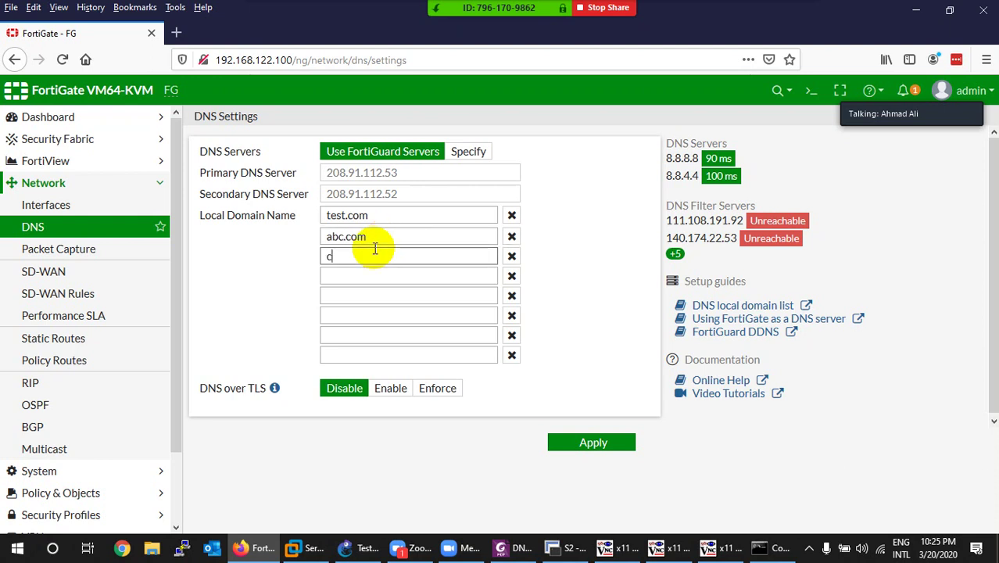
type("d.com")
left_click(360, 276)
type("d.com")
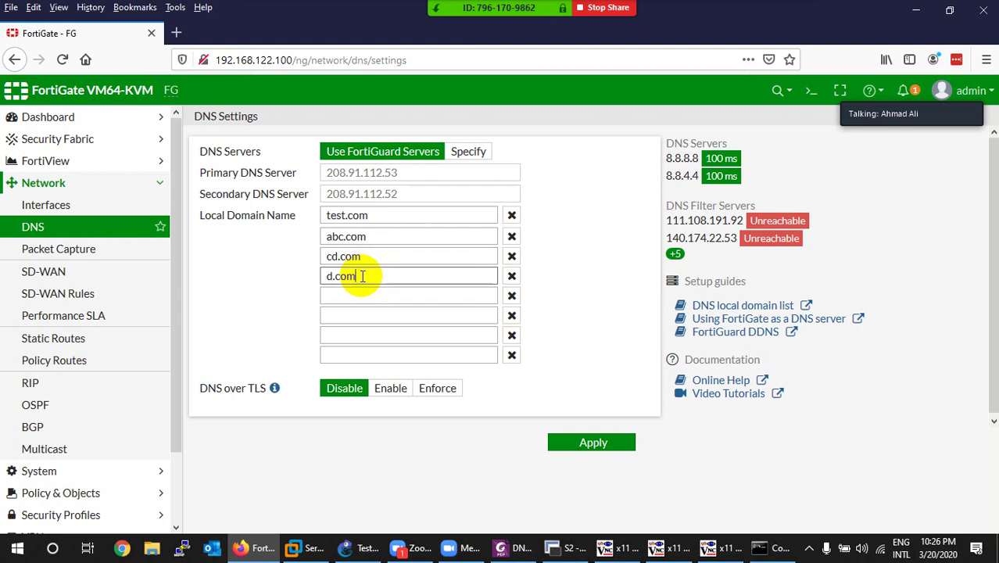
key("Tab")
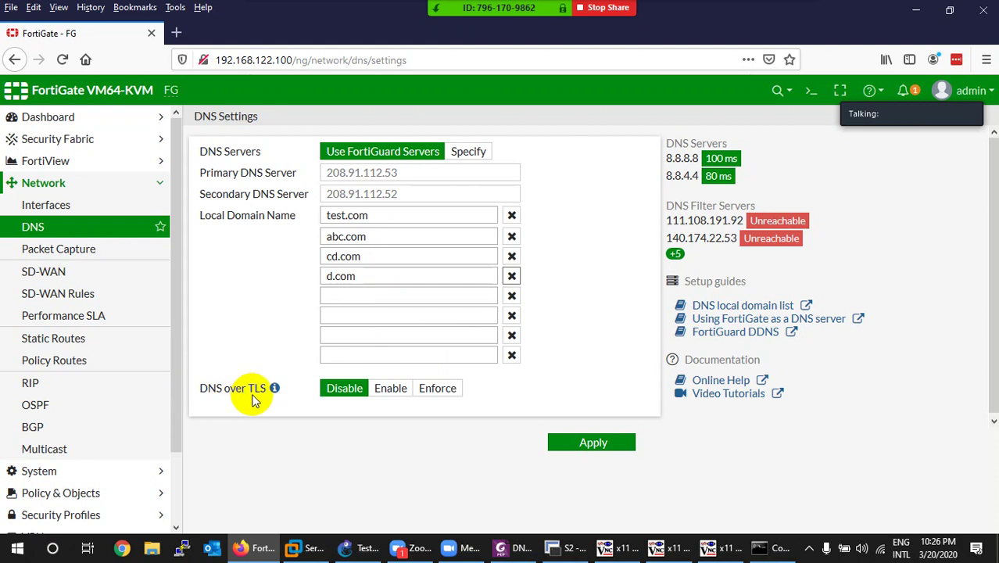
left_click(388, 391)
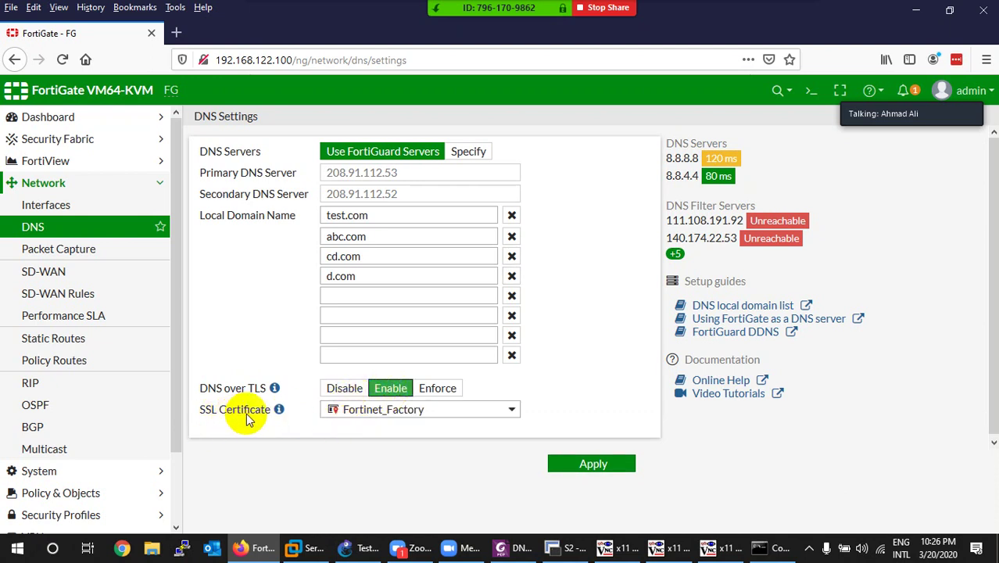
left_click(340, 395)
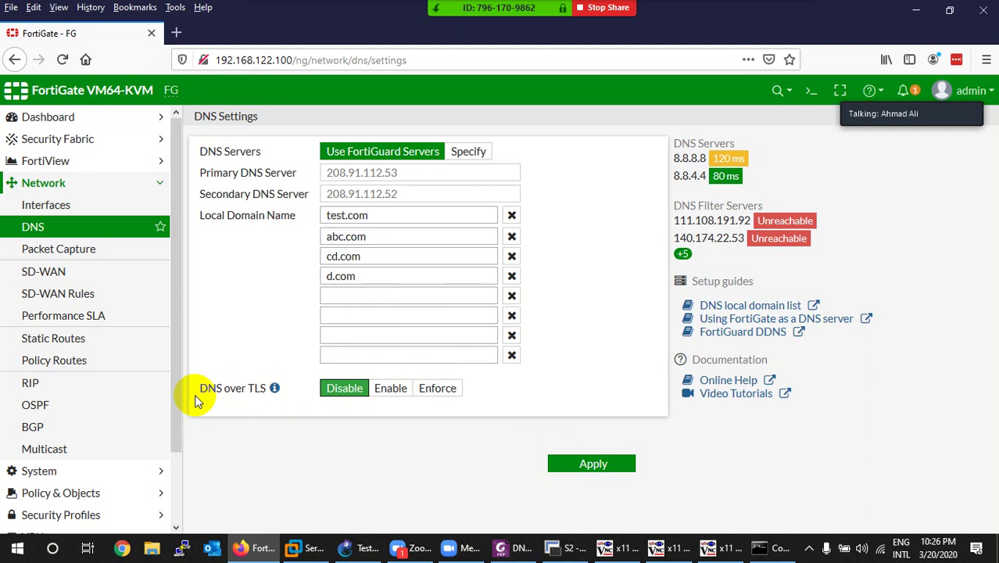
mouse_move(275, 389)
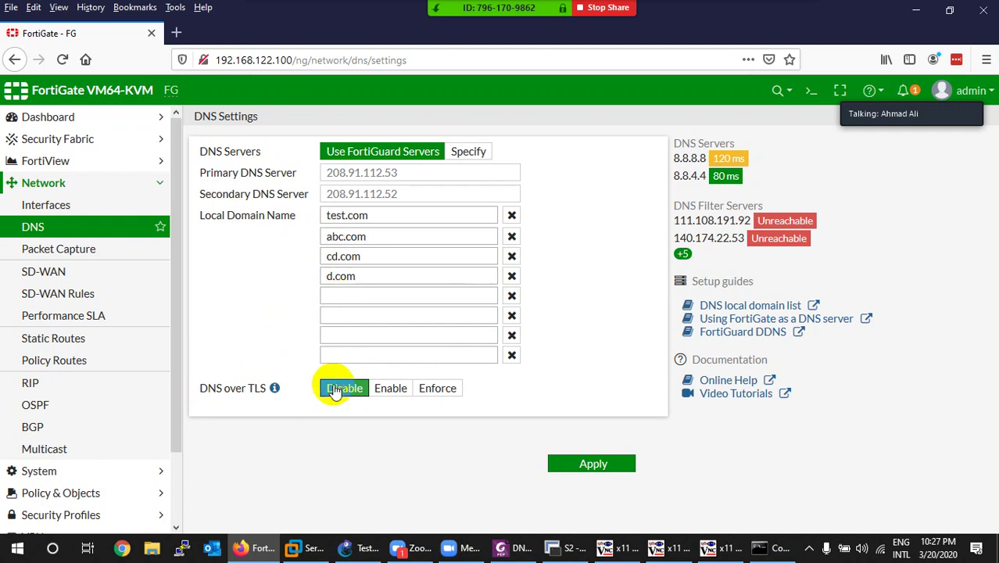
- Apply specified DNS servers 8.8.8.8 and 8.8.4.4, then bring DNS Server.pdf forward
left_click(471, 153)
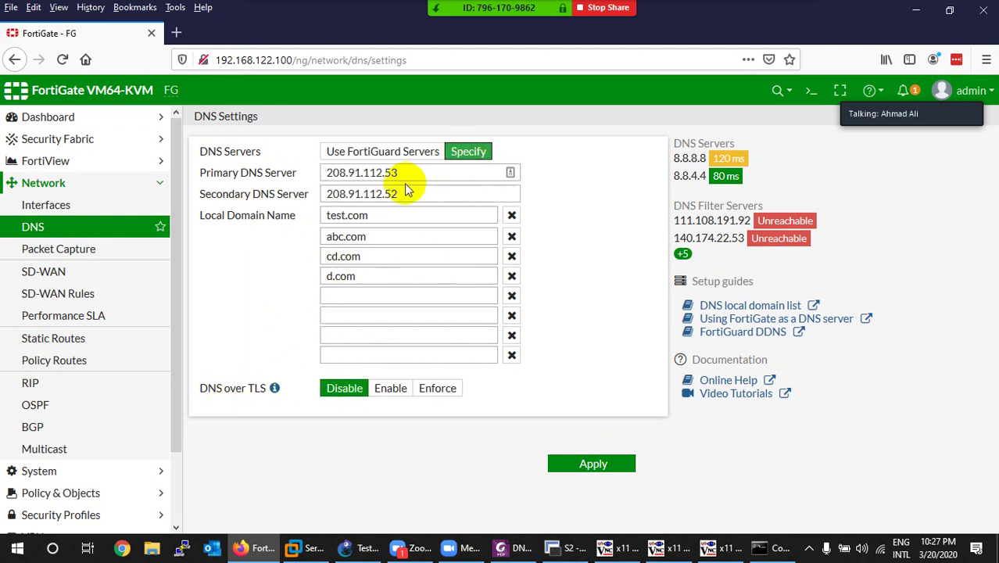
left_click_drag(398, 173, 338, 187)
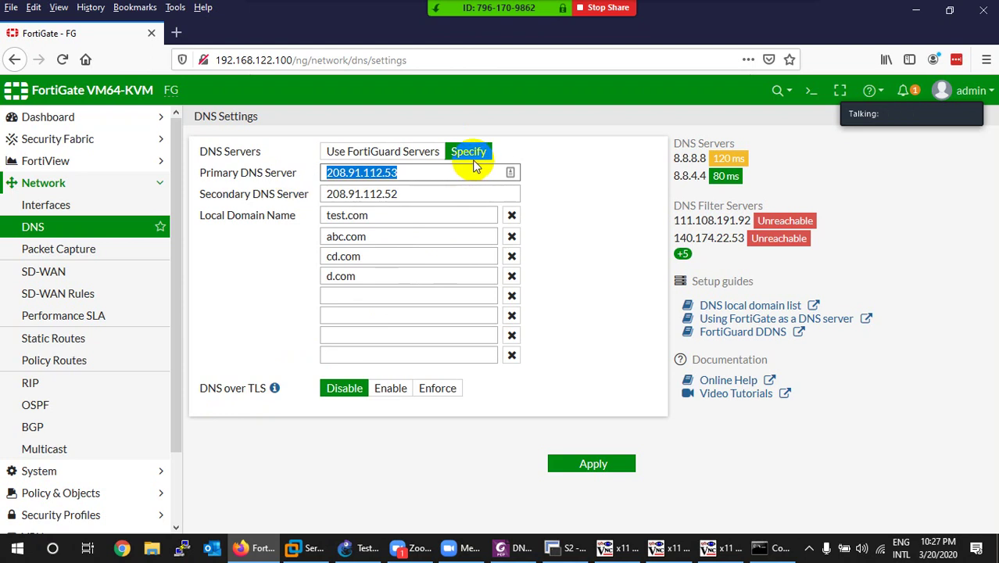
type("8.8.8.8")
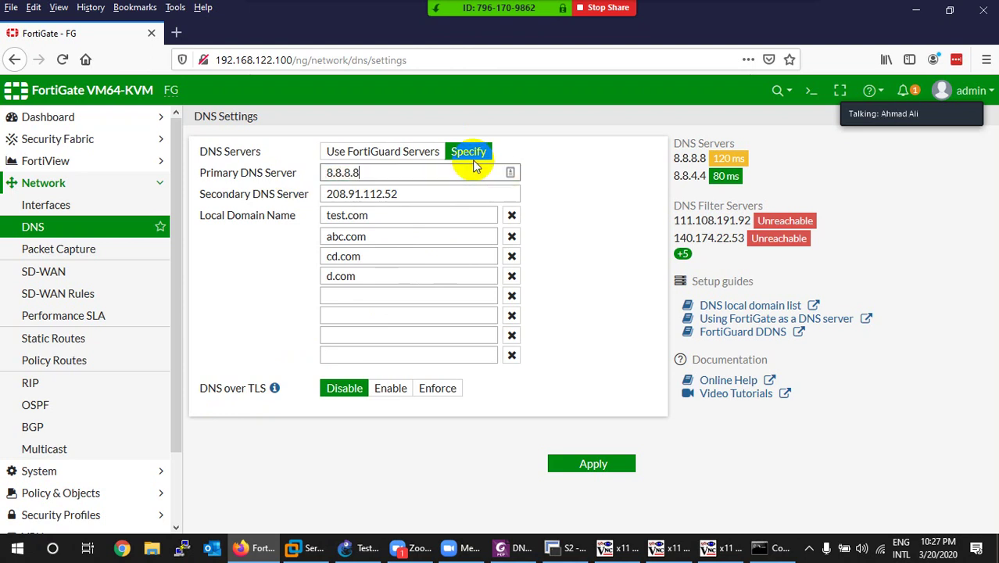
key("Tab")
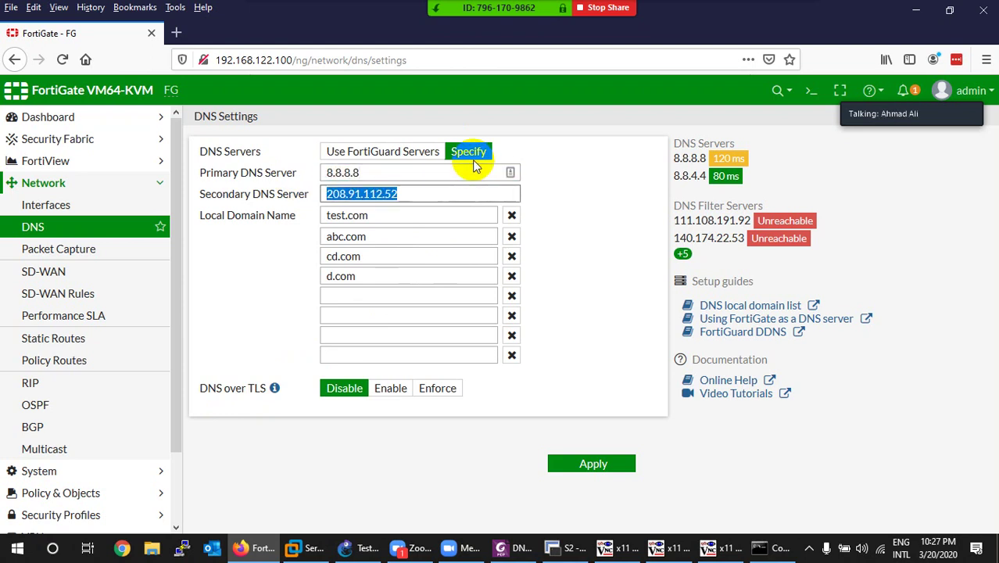
type("8.8.4.4")
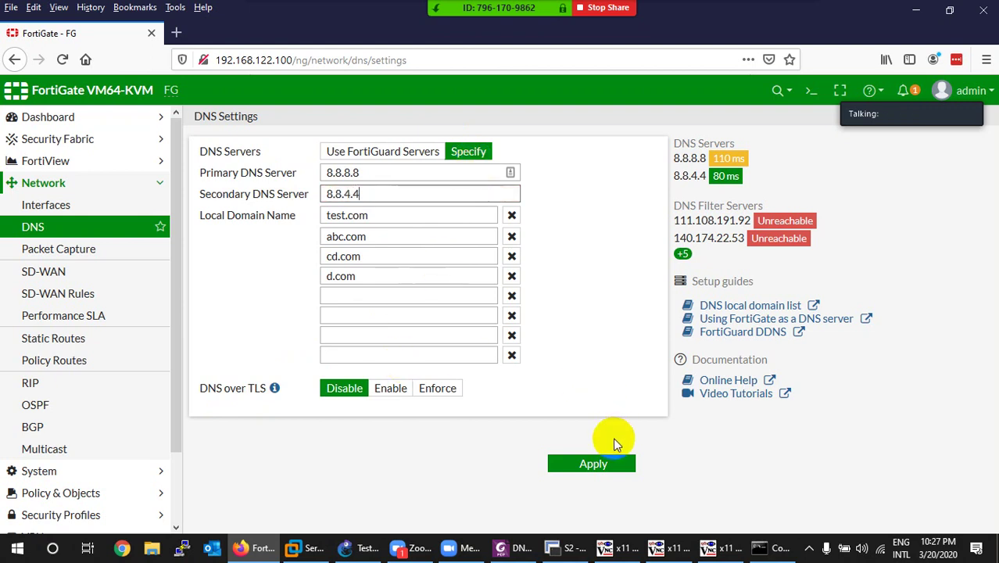
mouse_move(707, 159)
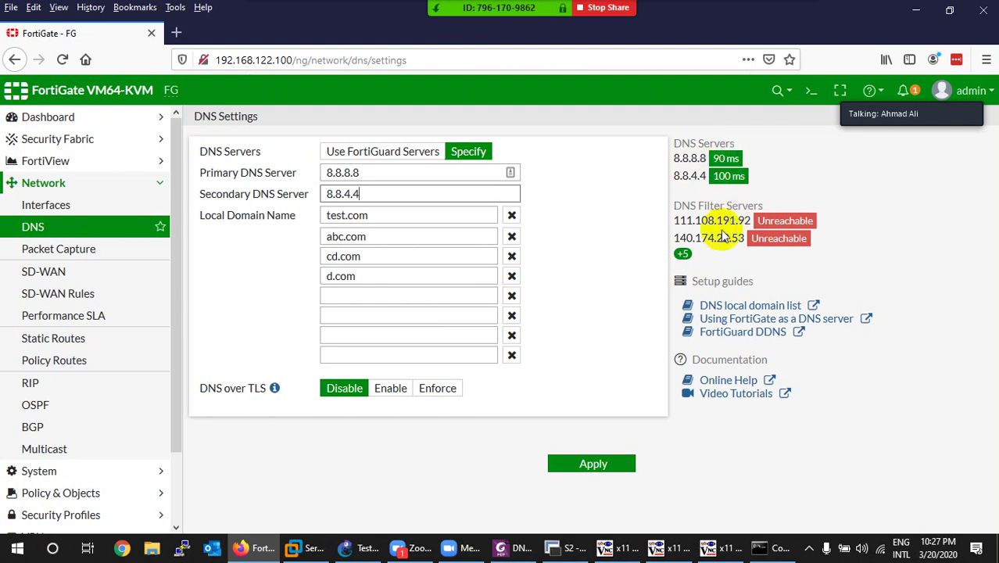
mouse_move(706, 226)
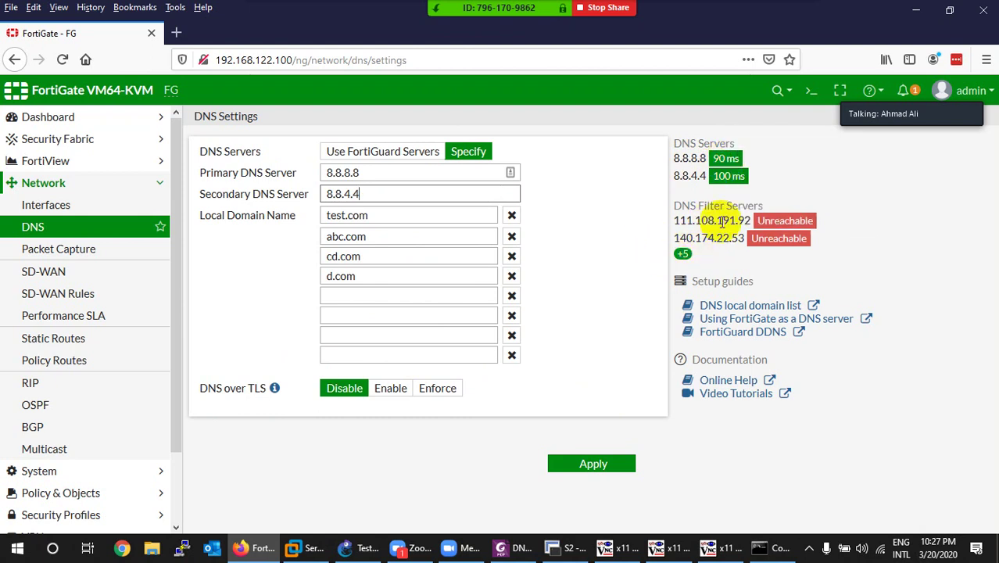
left_click(584, 466)
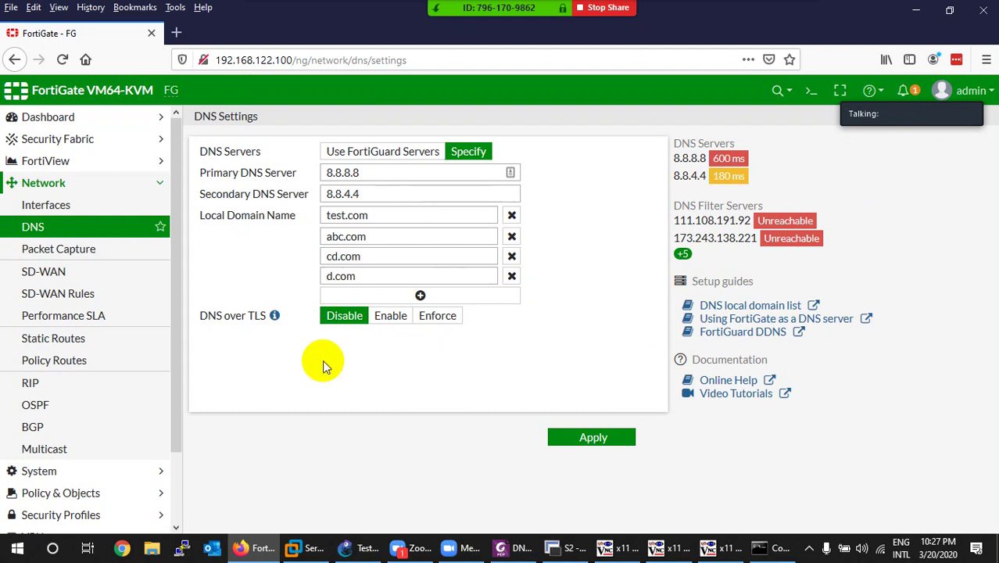
left_click(512, 547)
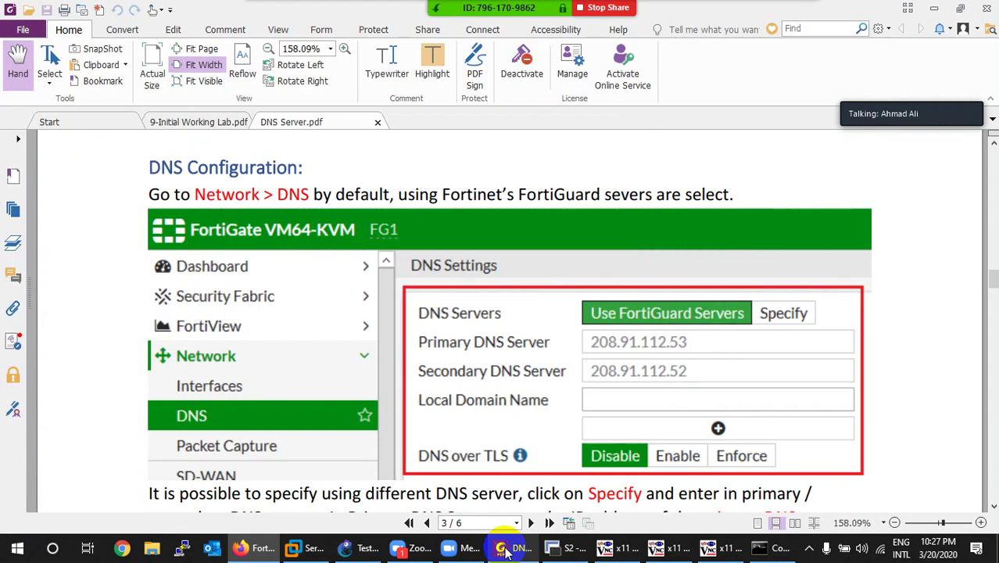
- Scroll DNS Server.pdf to page 4's DNS Database section, then minimize Foxit PhantomPDF
scroll(395, 320, "down", 3)
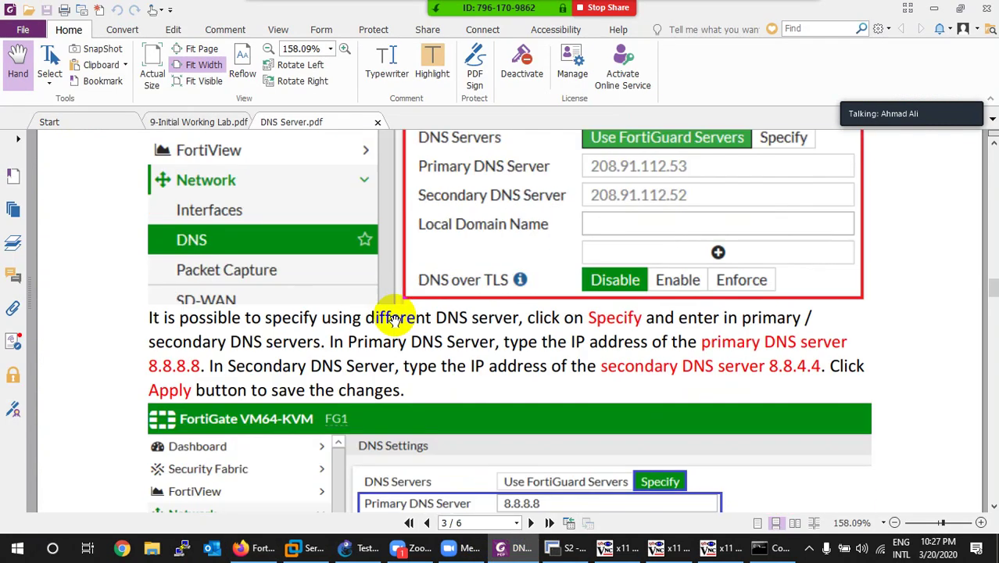
scroll(396, 318, "down", 1)
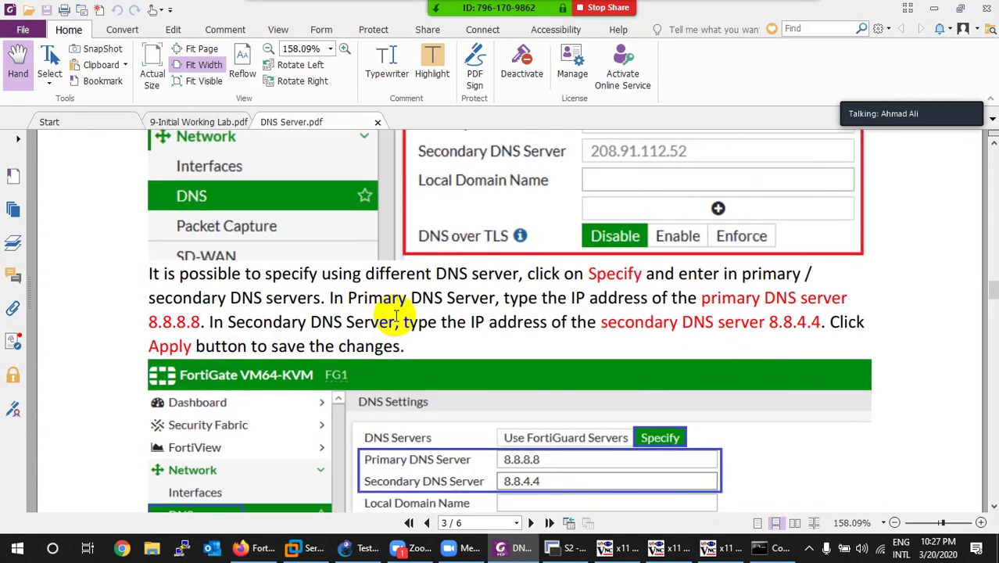
scroll(397, 316, "down", 3)
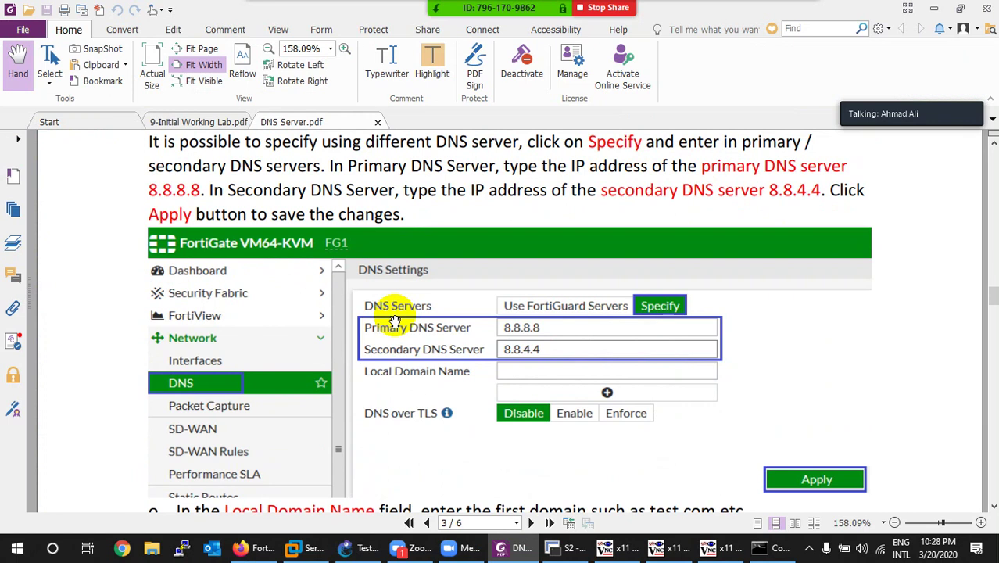
scroll(396, 321, "down", 3)
scroll(395, 320, "down", 3)
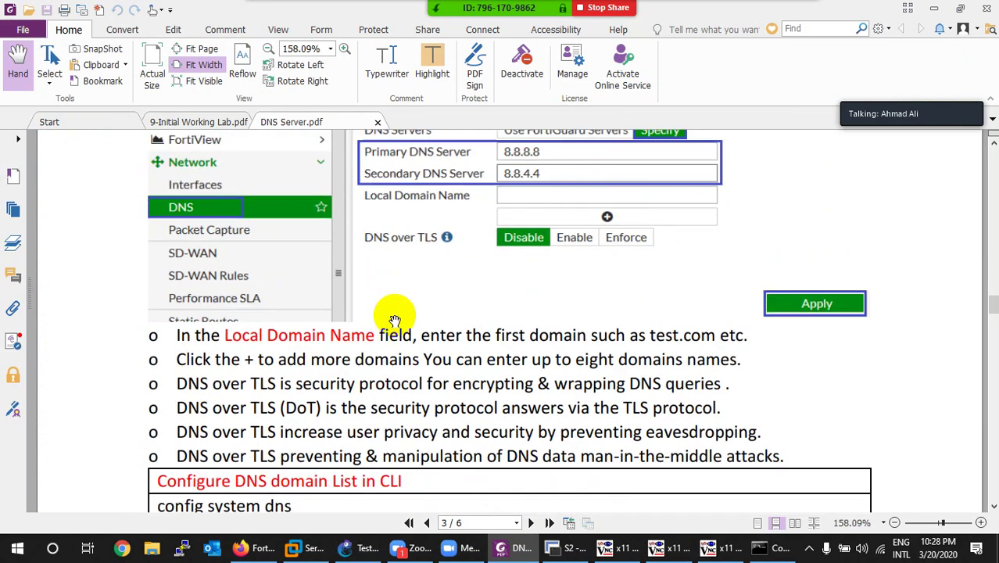
scroll(396, 317, "down", 4)
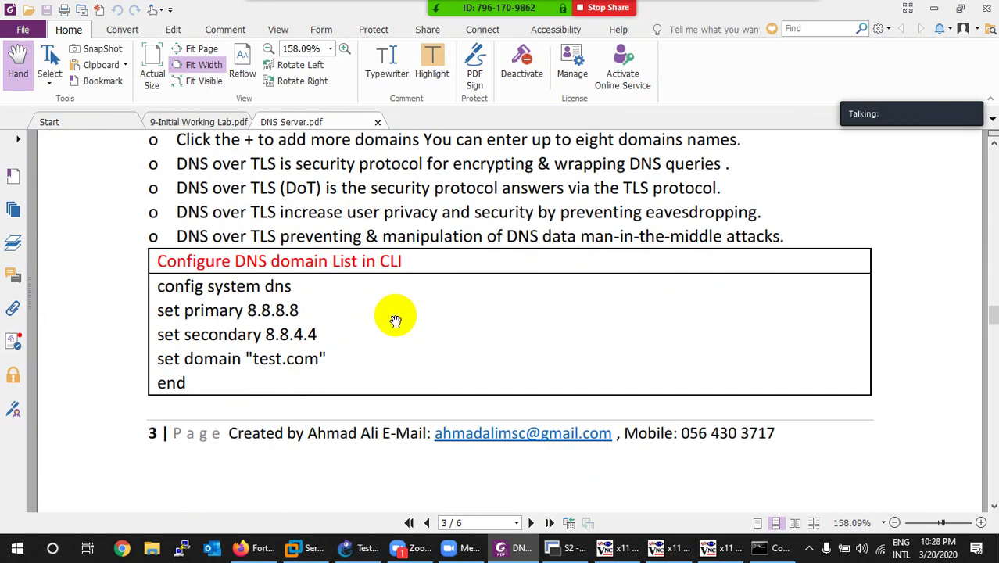
scroll(469, 445, "down", 6)
scroll(464, 430, "down", 5)
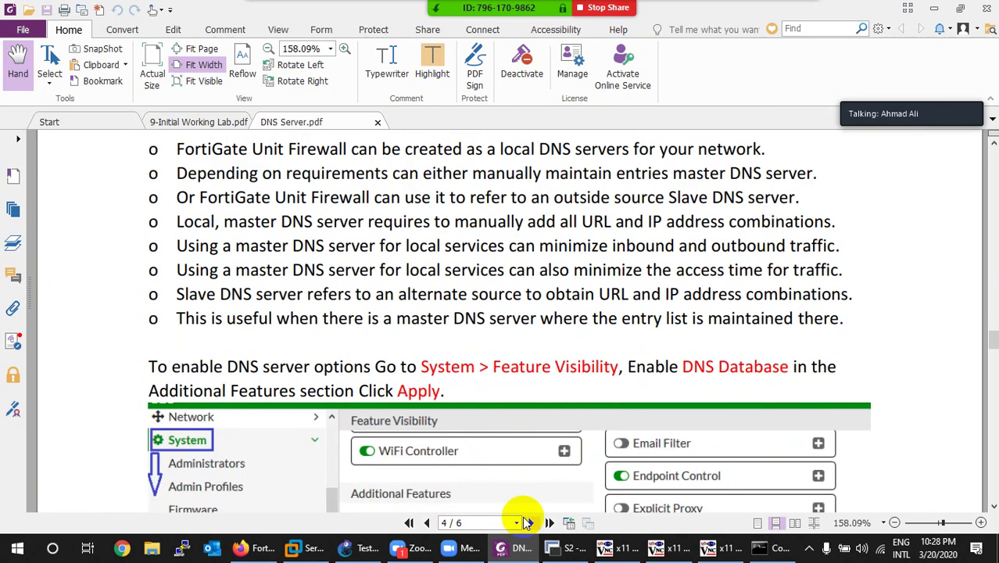
left_click(508, 547)
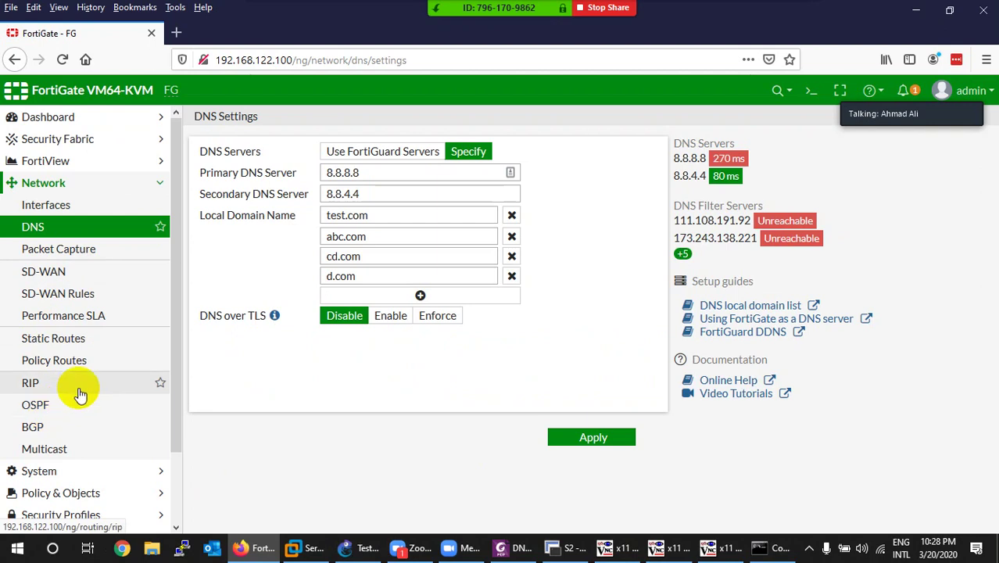
- Switch on DNS Database under System > Feature Visibility's Additional Features
scroll(86, 387, "down", 2)
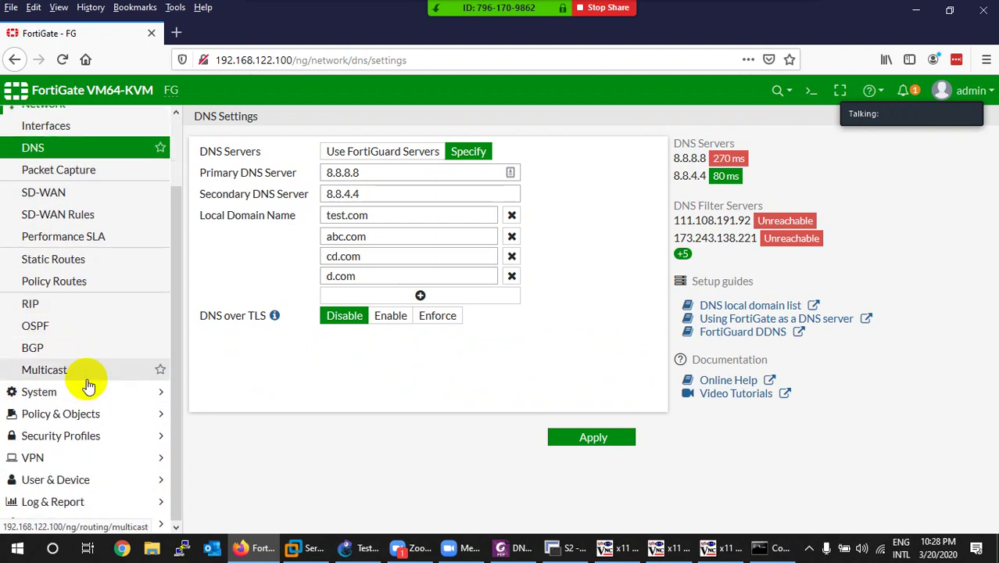
left_click(79, 387)
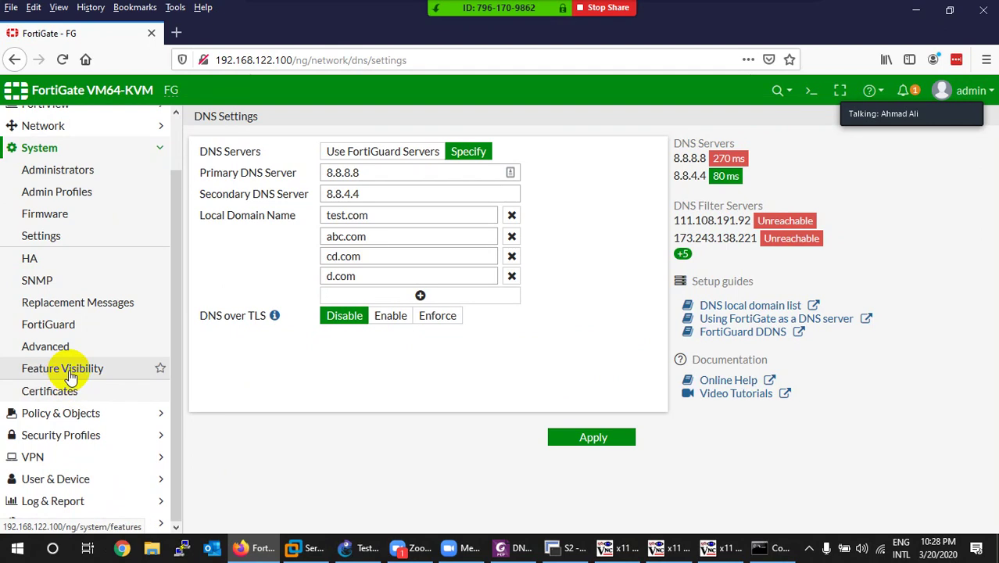
left_click(70, 375)
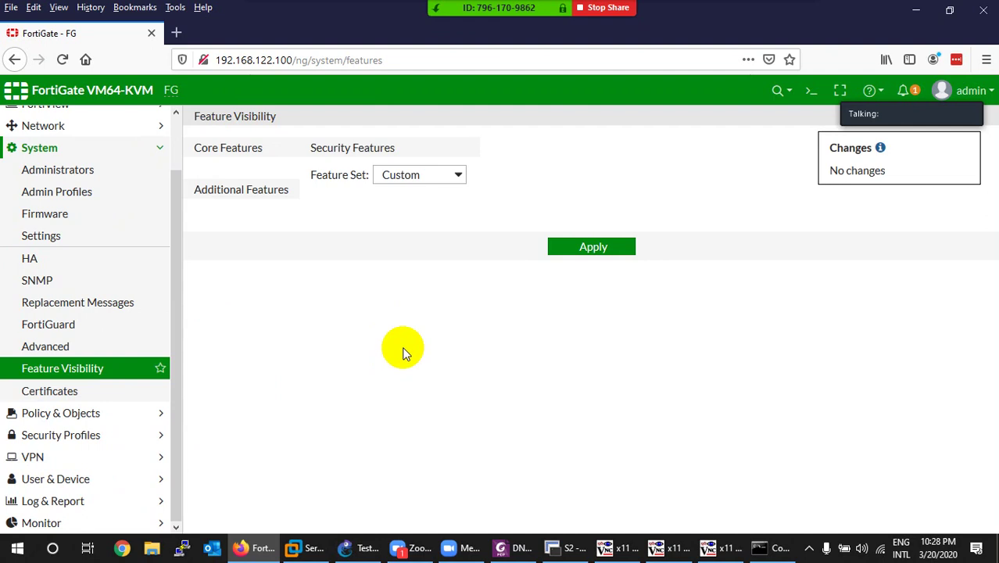
scroll(295, 395, "down", 1)
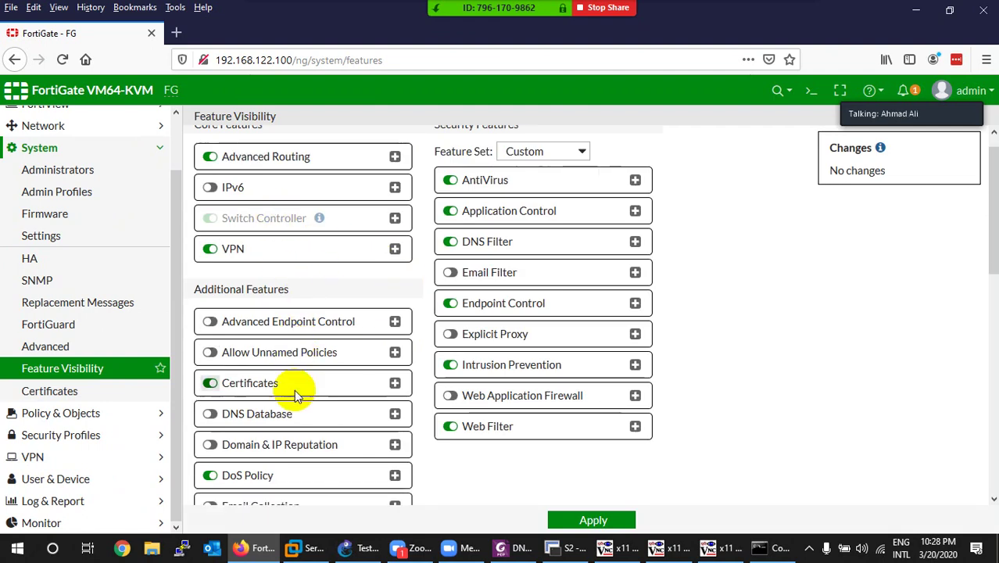
scroll(295, 395, "down", 2)
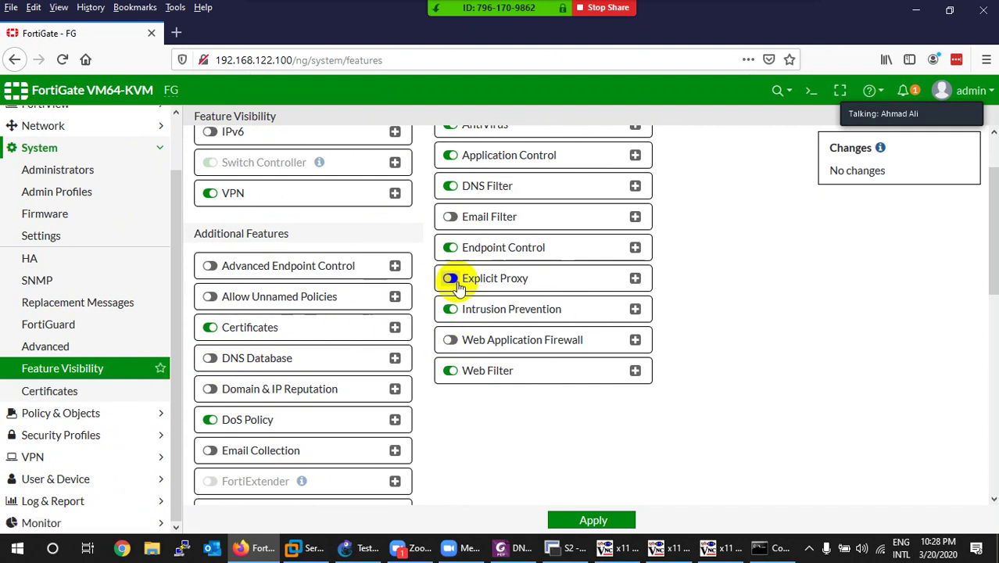
left_click(211, 360)
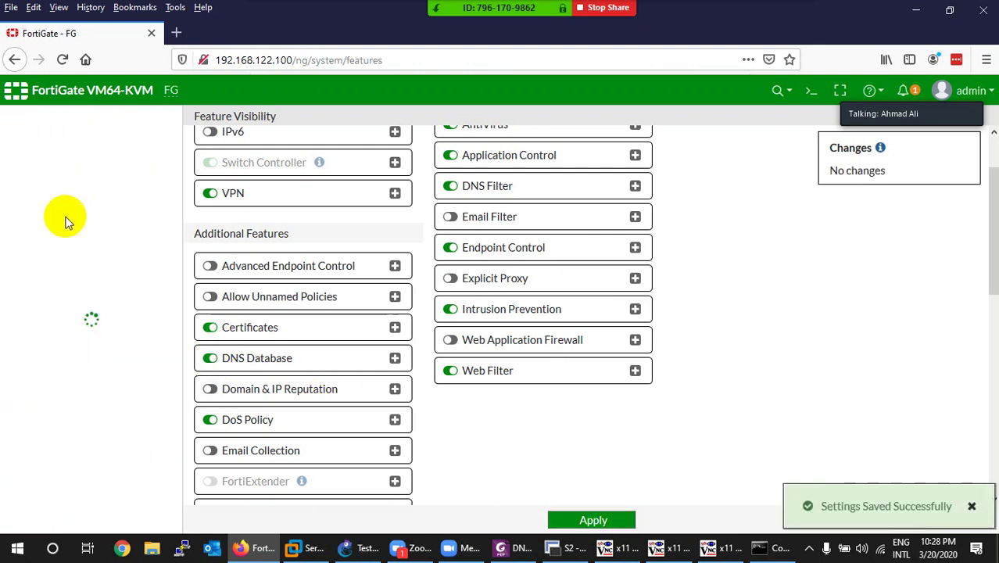
scroll(63, 203, "up", 3)
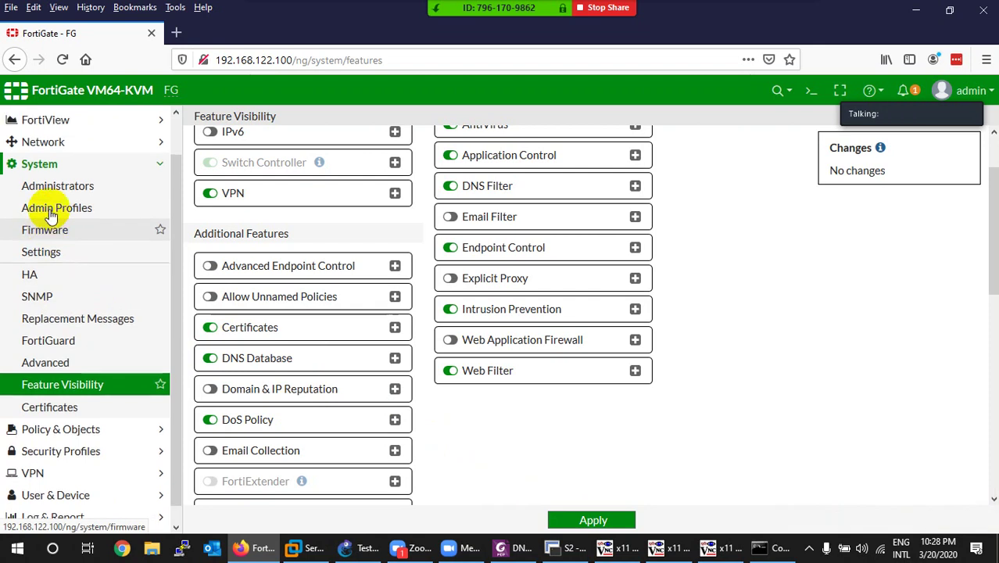
- Go to Network > DNS Servers to see the empty interface service and database lists
left_click(60, 183)
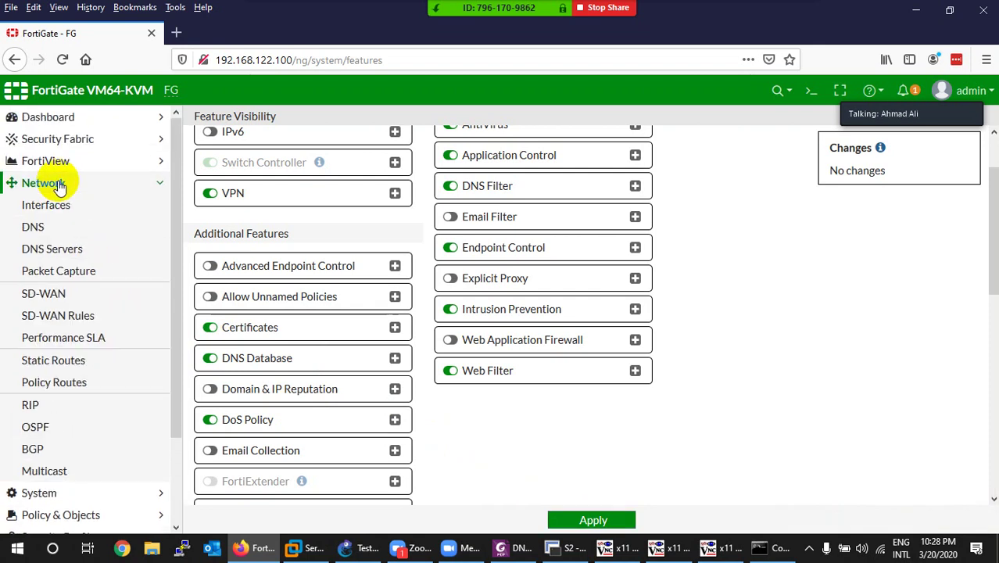
left_click(32, 228)
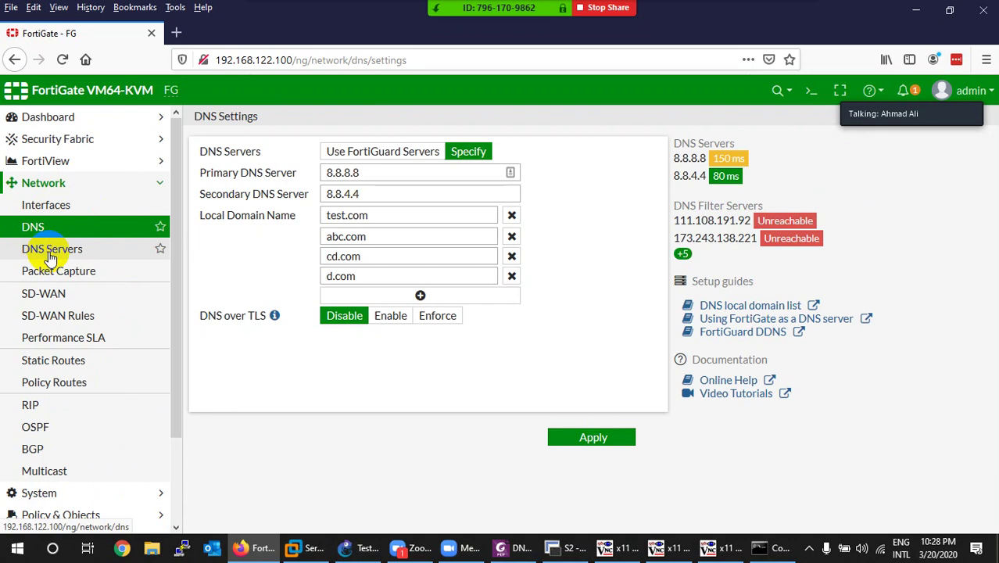
left_click(49, 255)
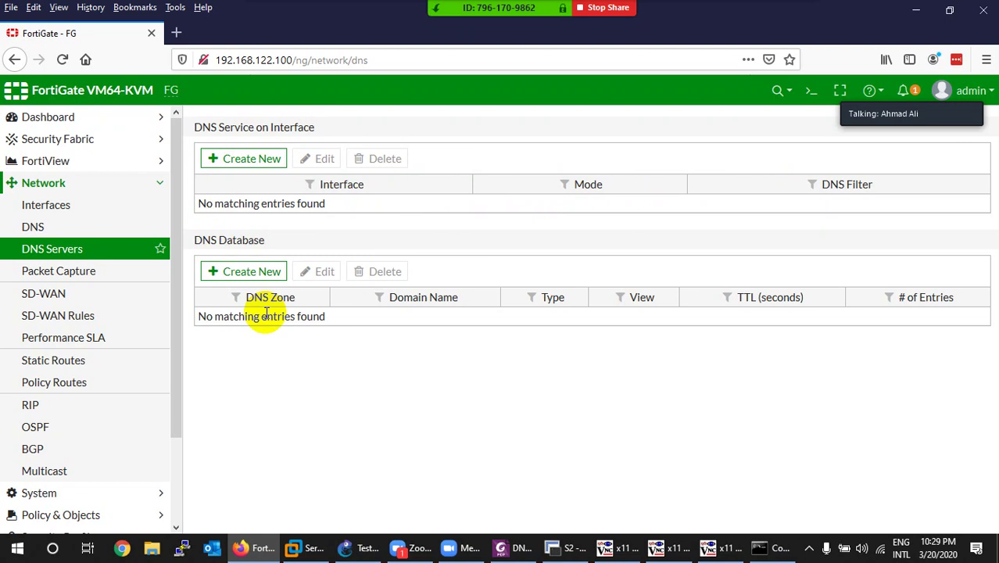
- Start a new Shadow-view DNS Database zone named MyDNS
left_click(253, 273)
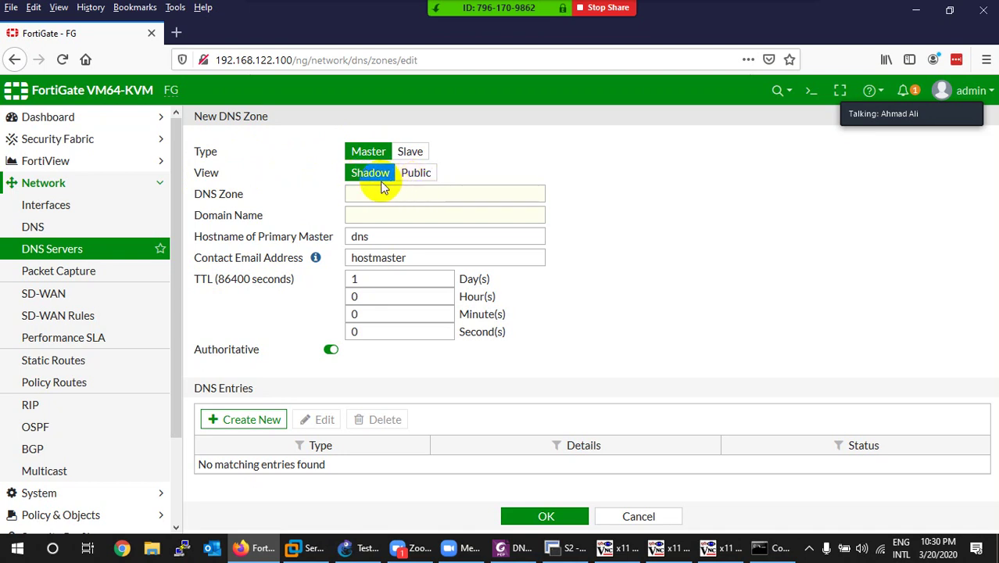
left_click(362, 194)
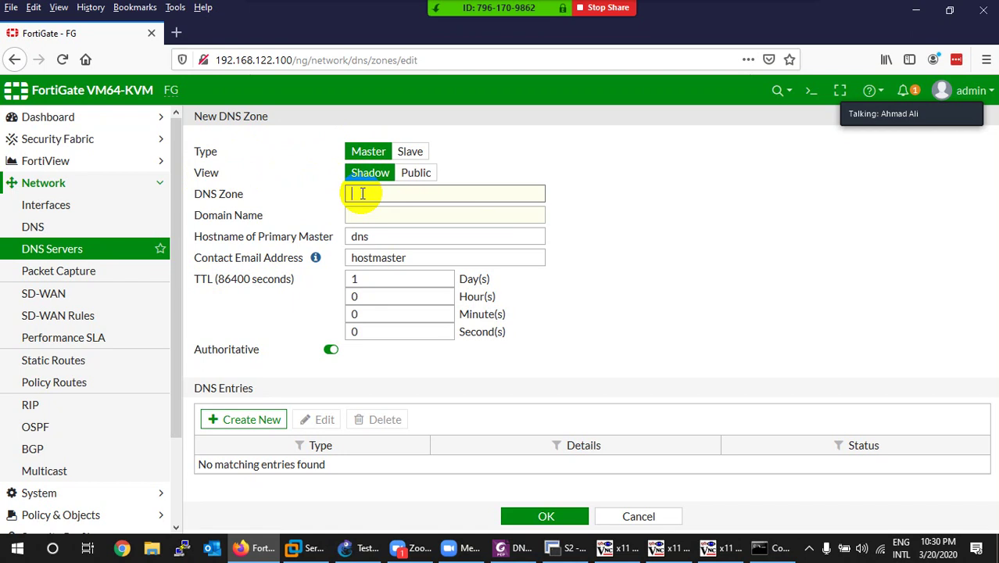
left_click(419, 174)
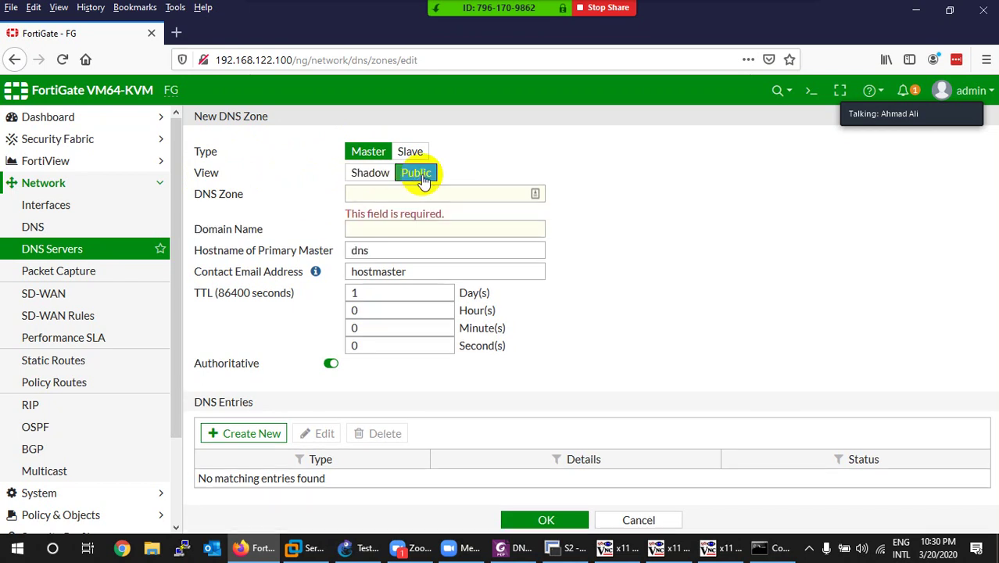
left_click(370, 176)
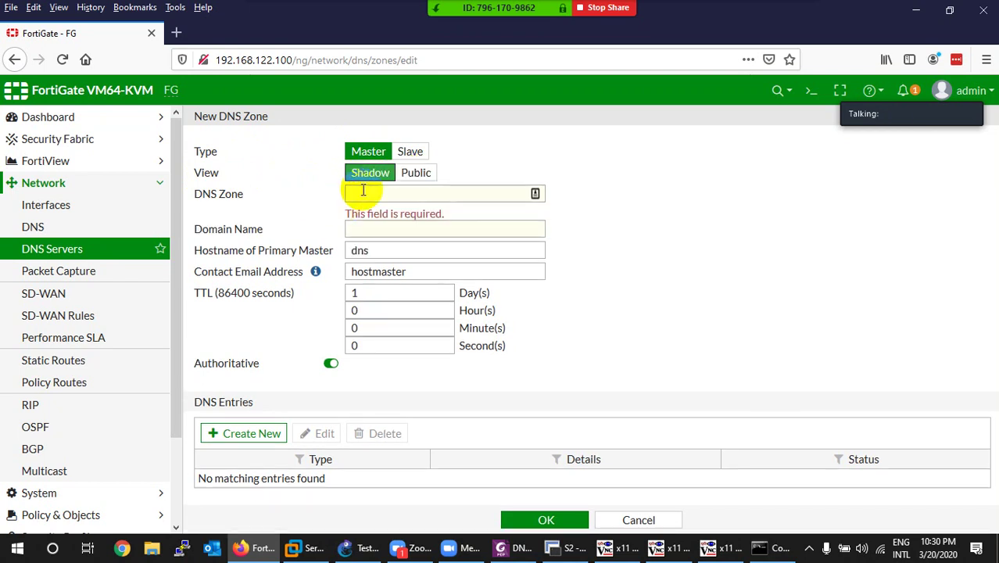
left_click(366, 193)
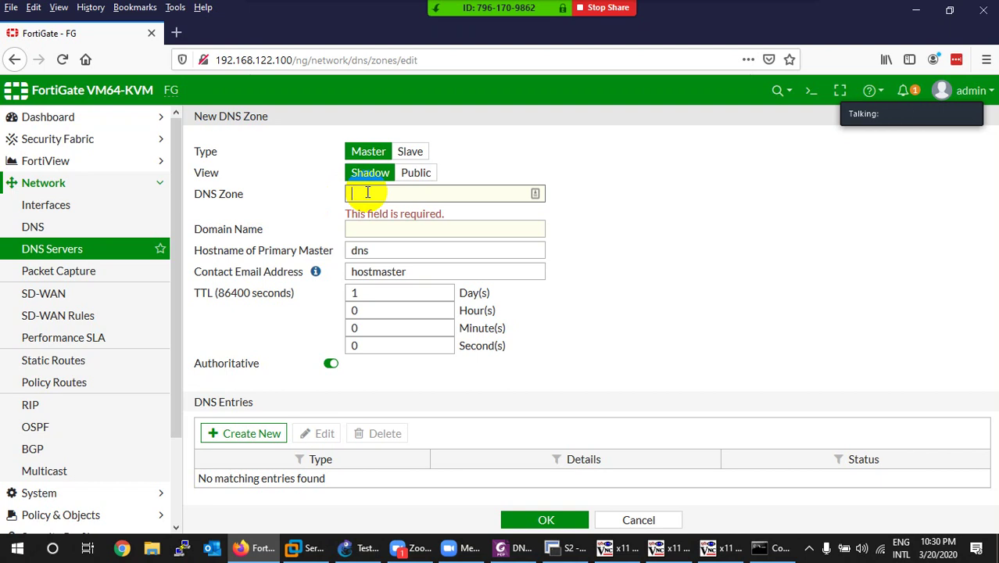
type("MyDNS")
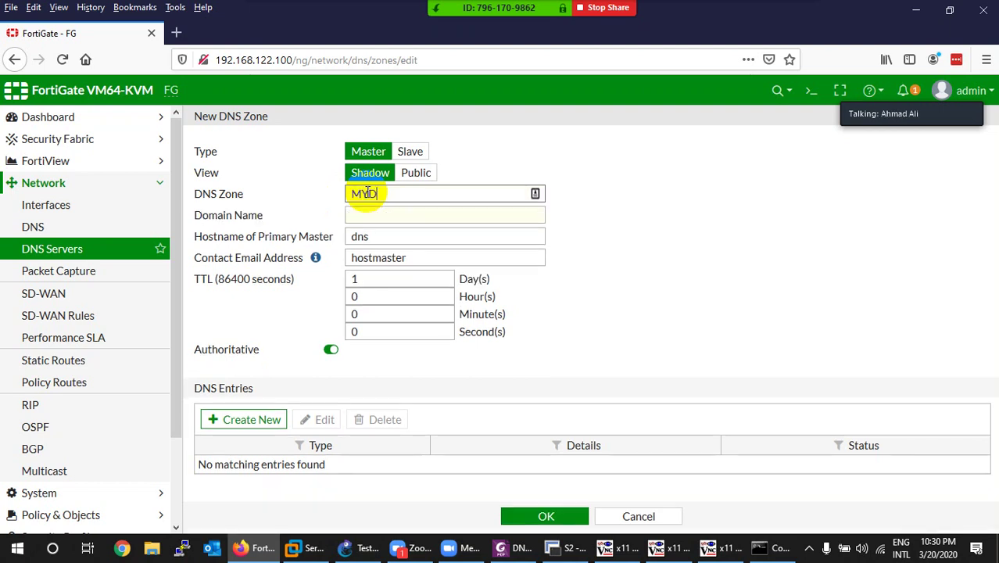
- Set domain test.com, primary master hostname myserve and a test.com contact e-mail
left_click(365, 214)
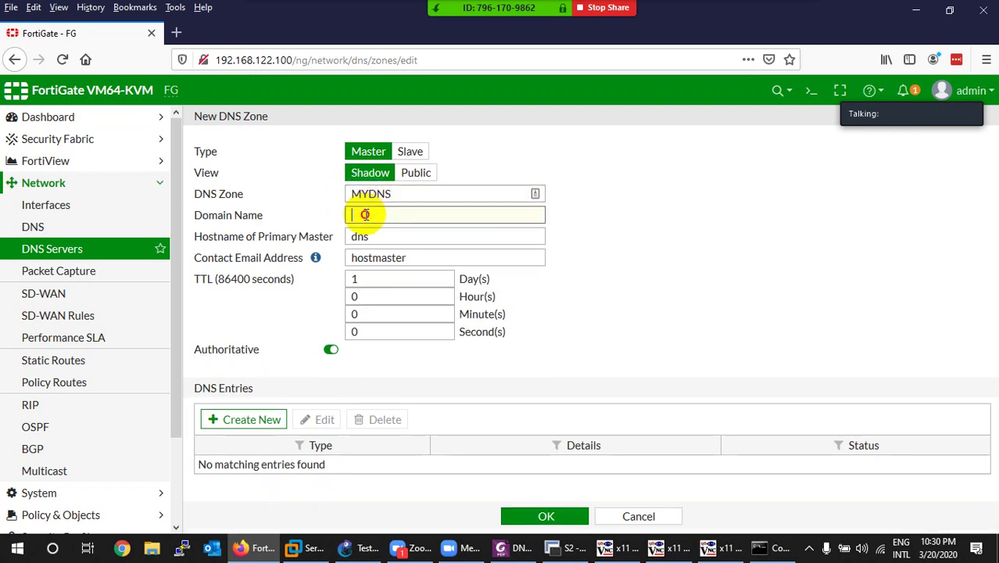
type("test.com")
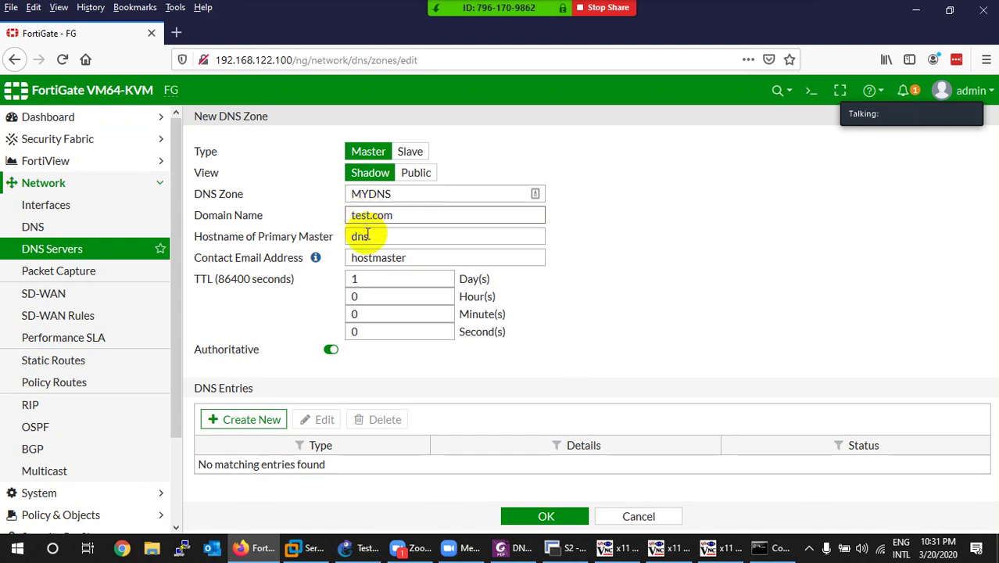
left_click(368, 233)
double_click(360, 236)
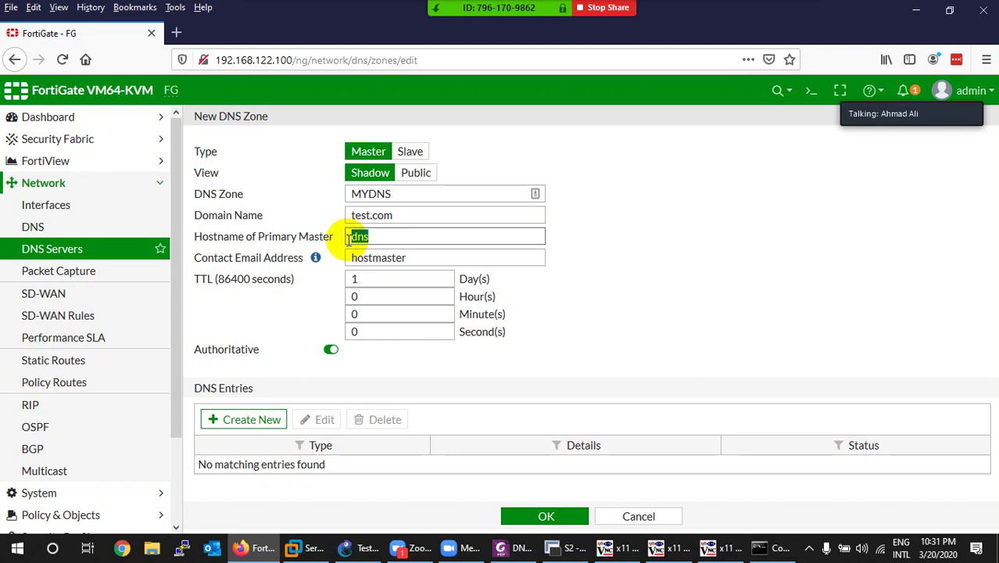
type("myserve")
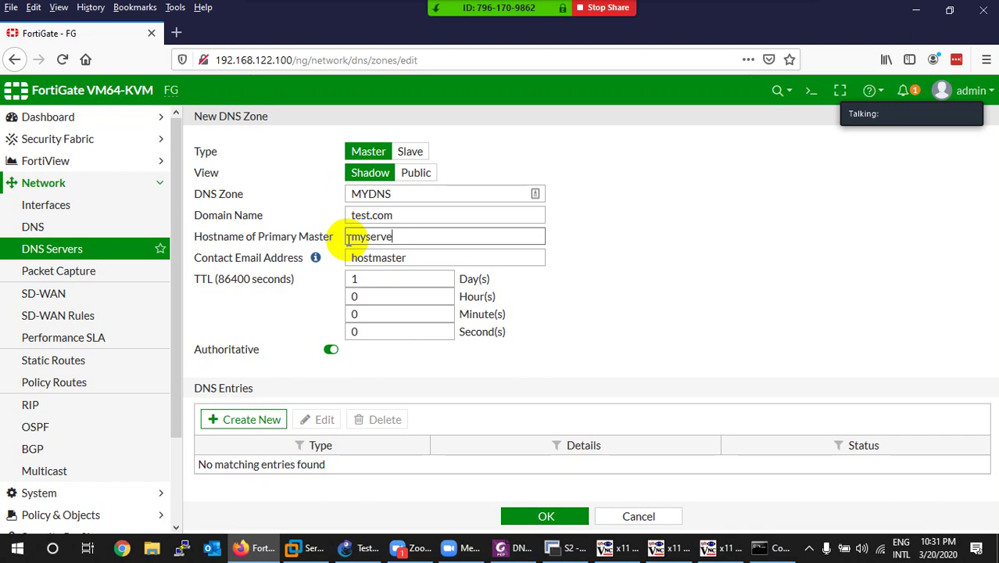
left_click_drag(421, 257, 338, 261)
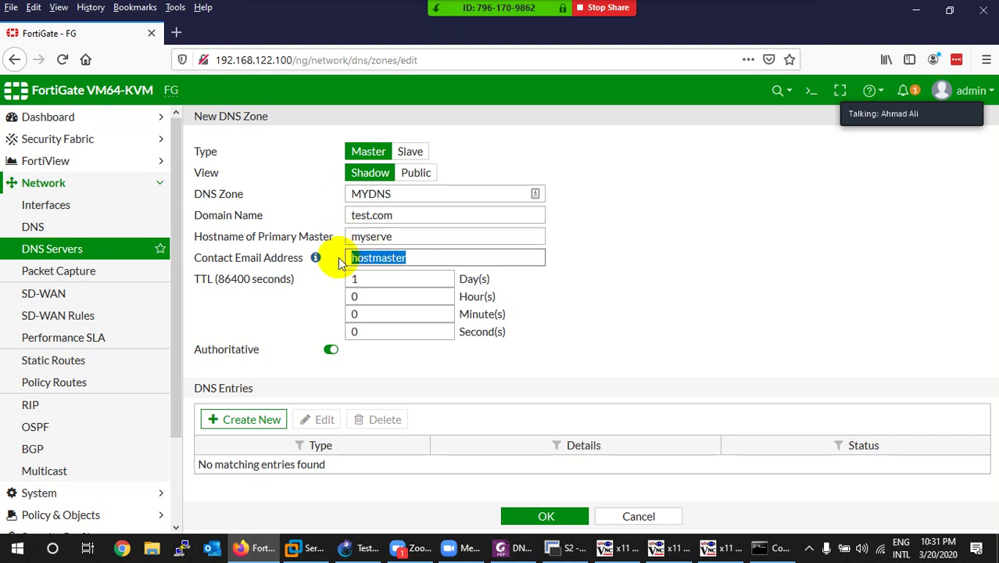
type("abc@")
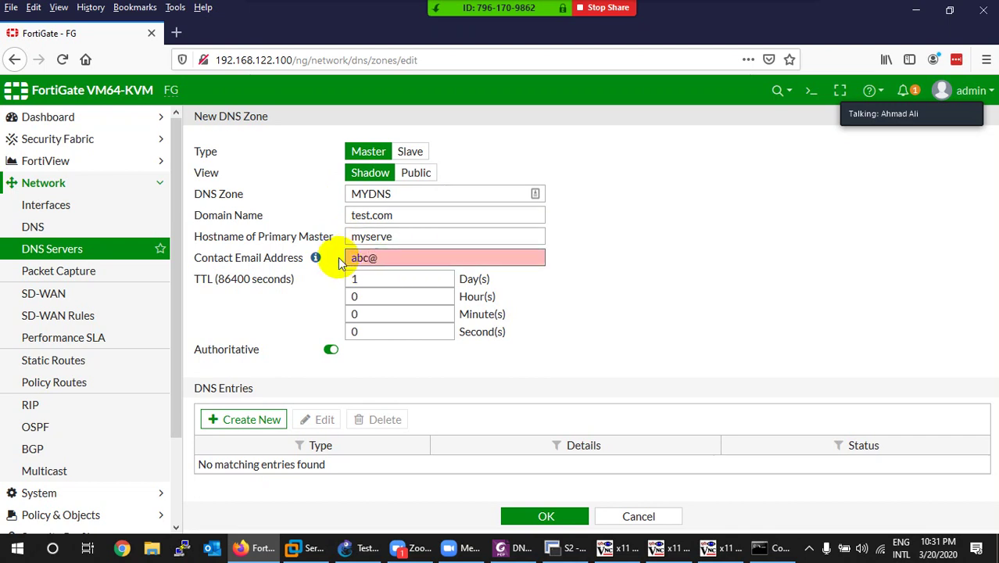
type("test.com")
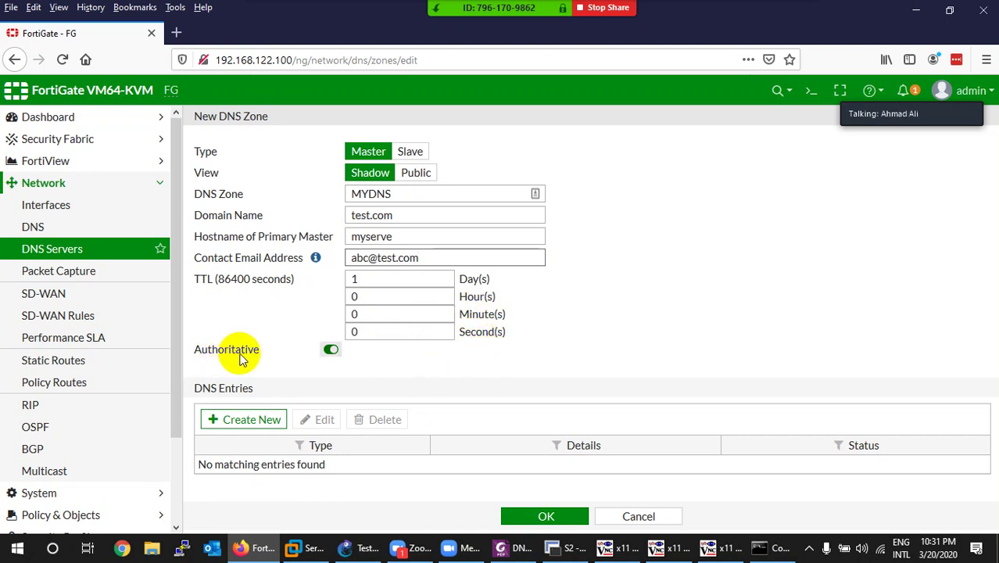
left_click(759, 548)
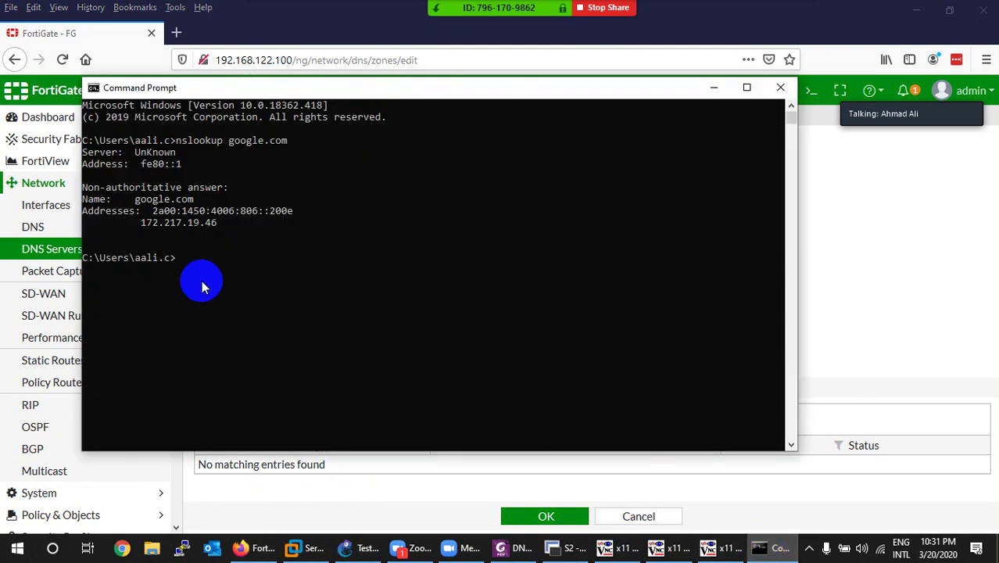
left_click_drag(227, 188, 90, 192)
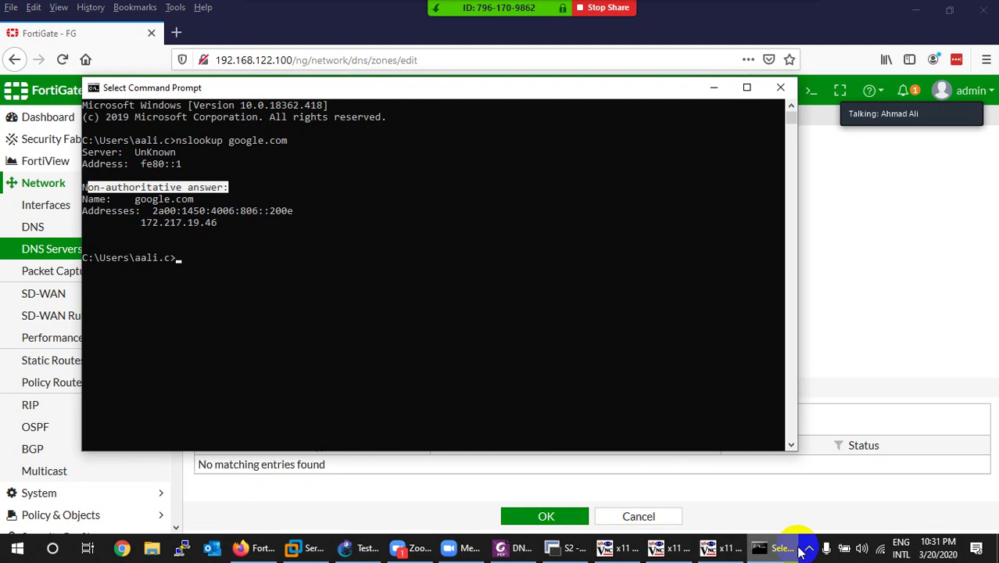
left_click(773, 549)
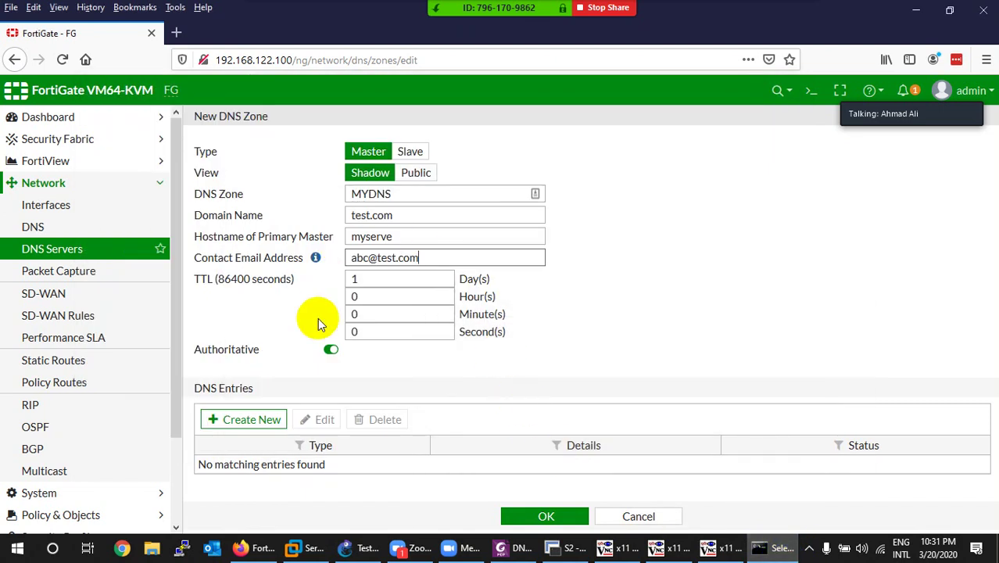
- Turn off Authoritative and save the MYDNS zone for test.com
left_click(330, 350)
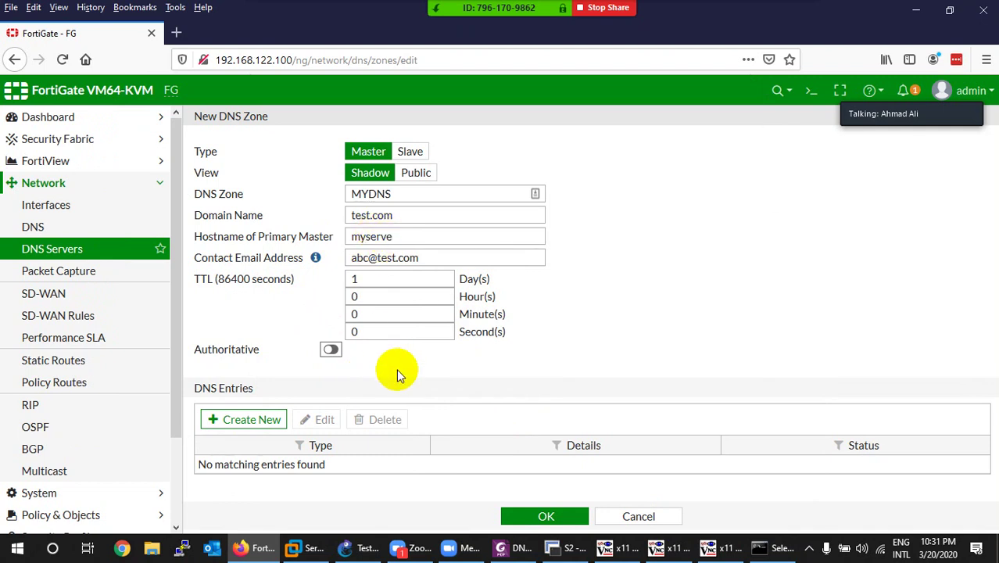
left_click(525, 513)
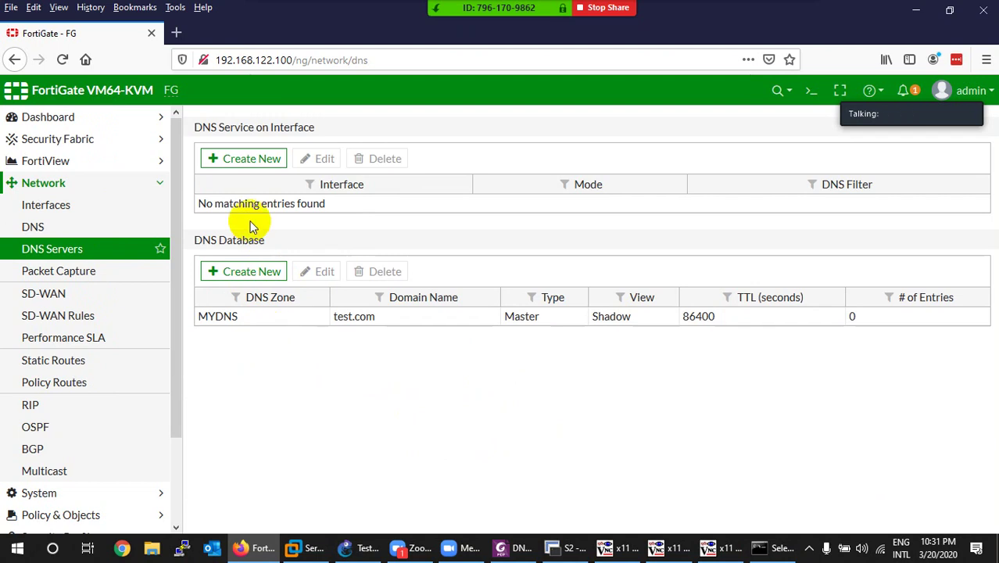
- Create a Recursive-mode DNS service entry for the LAN (port2) interface
left_click(231, 161)
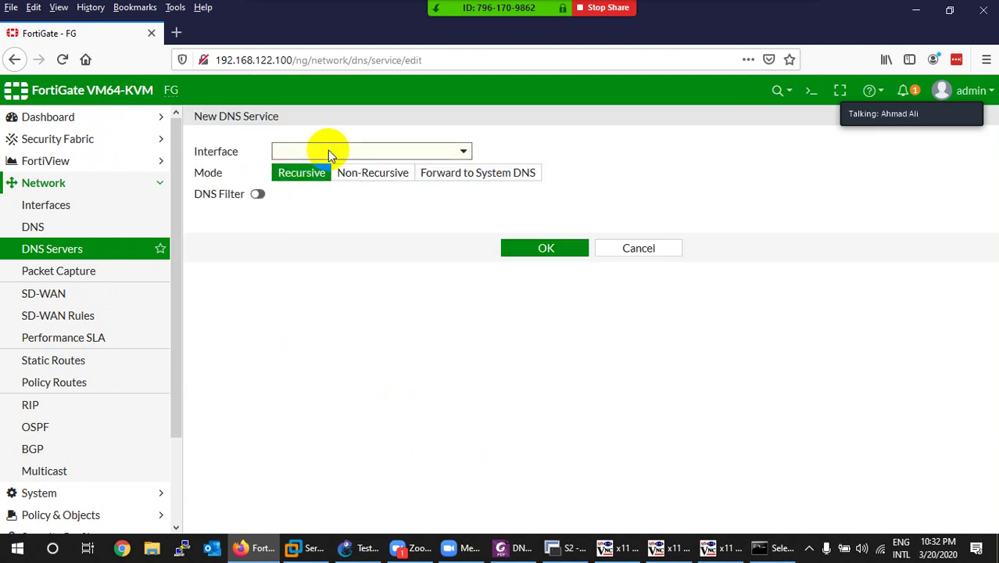
left_click(327, 149)
left_click(321, 228)
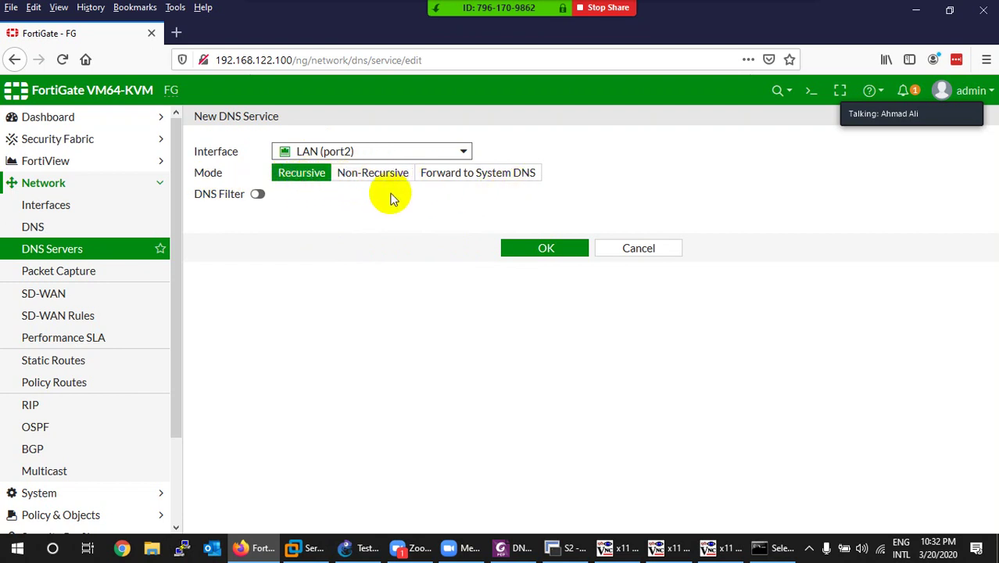
left_click(257, 195)
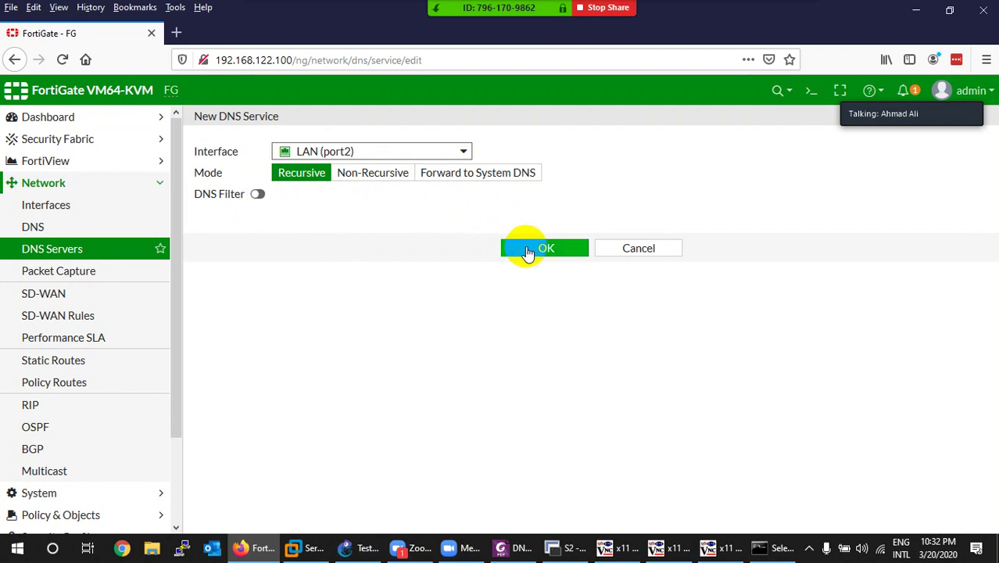
left_click(526, 250)
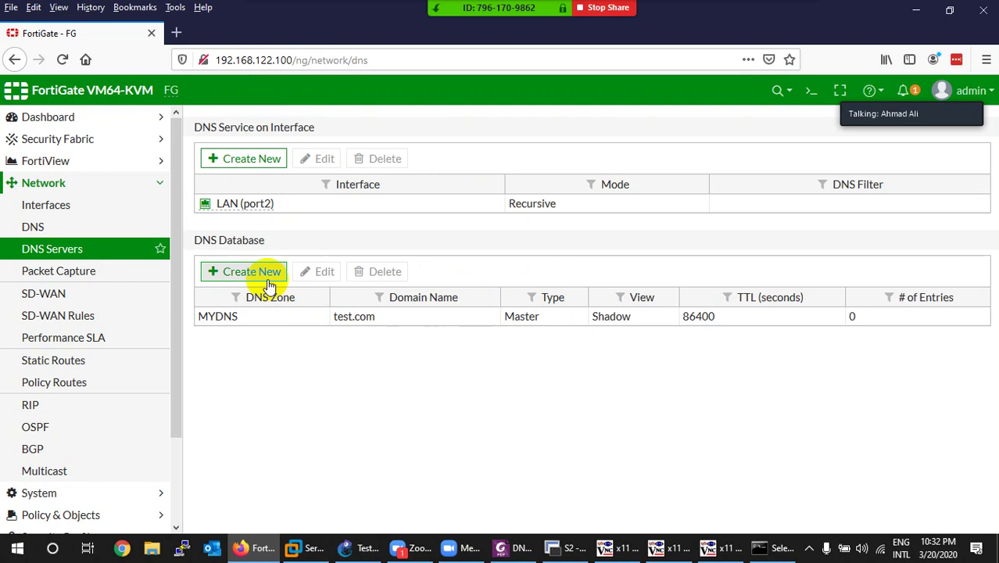
- Discard the accidental new-zone form and open the MYDNS (test.com) zone for editing
left_click(245, 315)
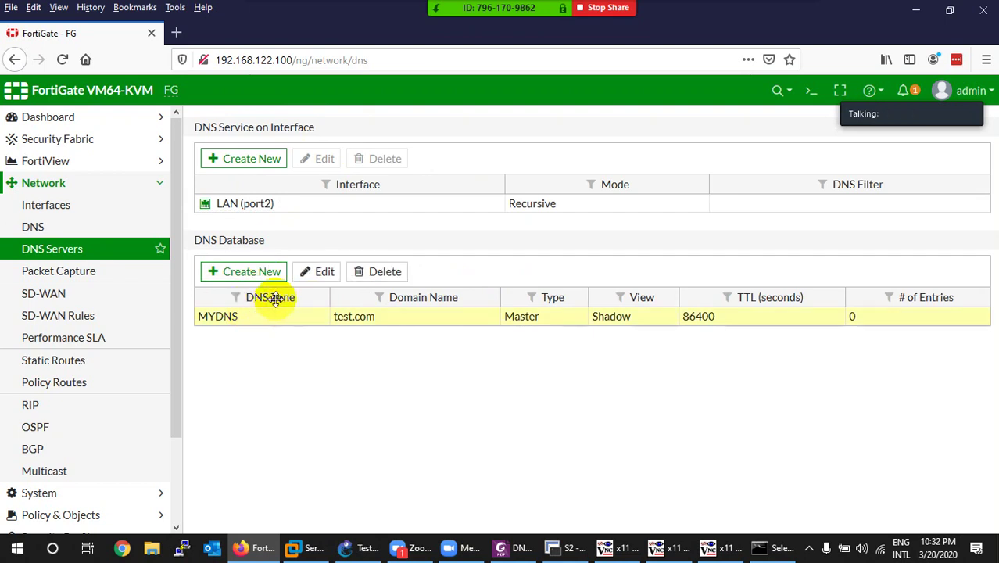
left_click(243, 271)
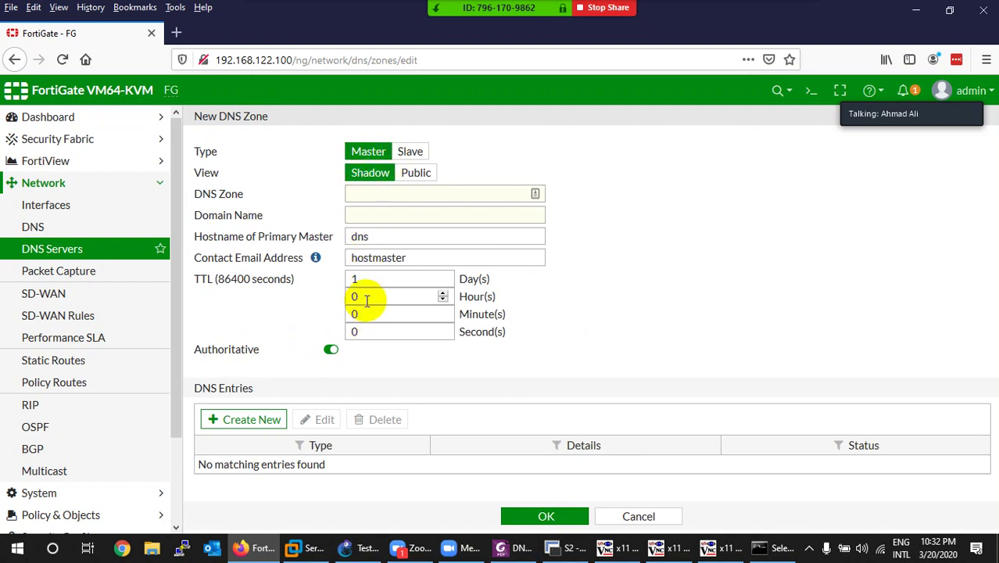
left_click(634, 515)
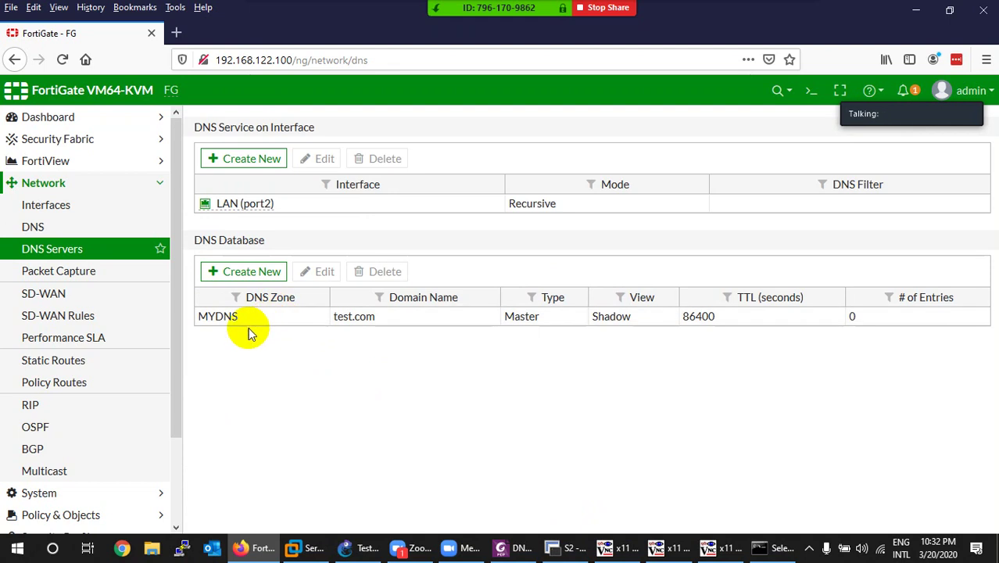
left_click(230, 321)
left_click(324, 271)
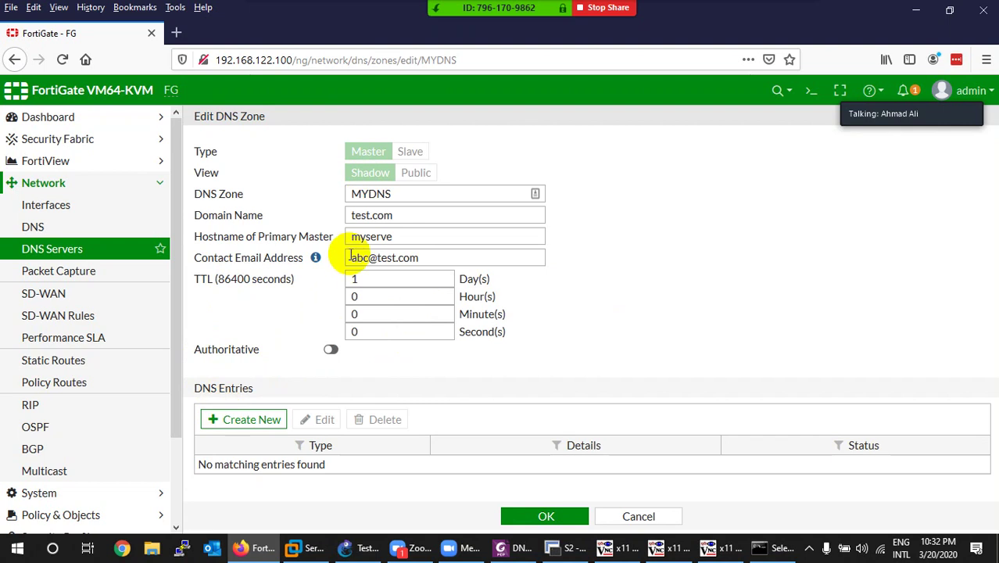
- Start a new Address (A) record in MYDNS with hostname webserver
left_click(234, 423)
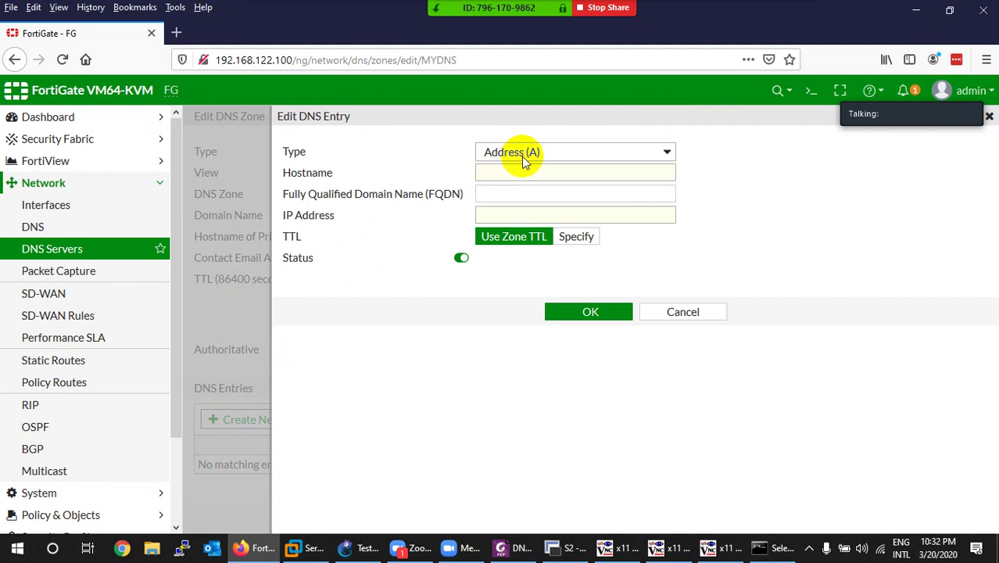
left_click(528, 157)
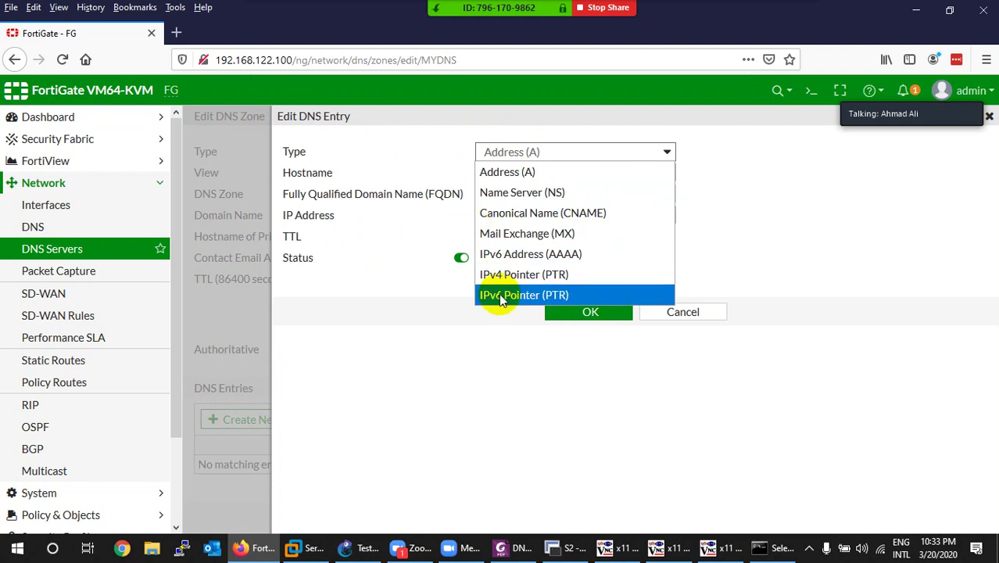
left_click(498, 179)
left_click(503, 175)
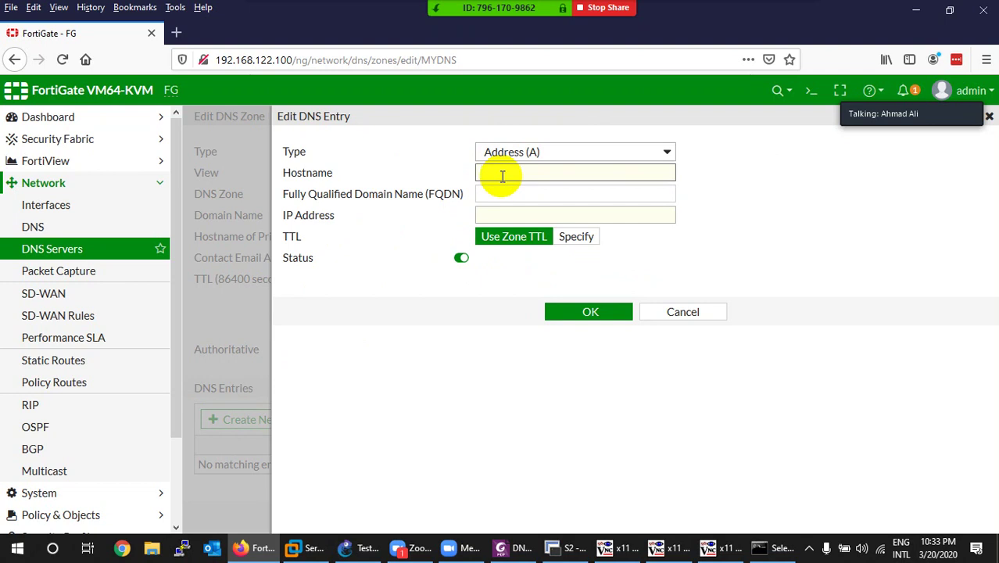
type("webserver")
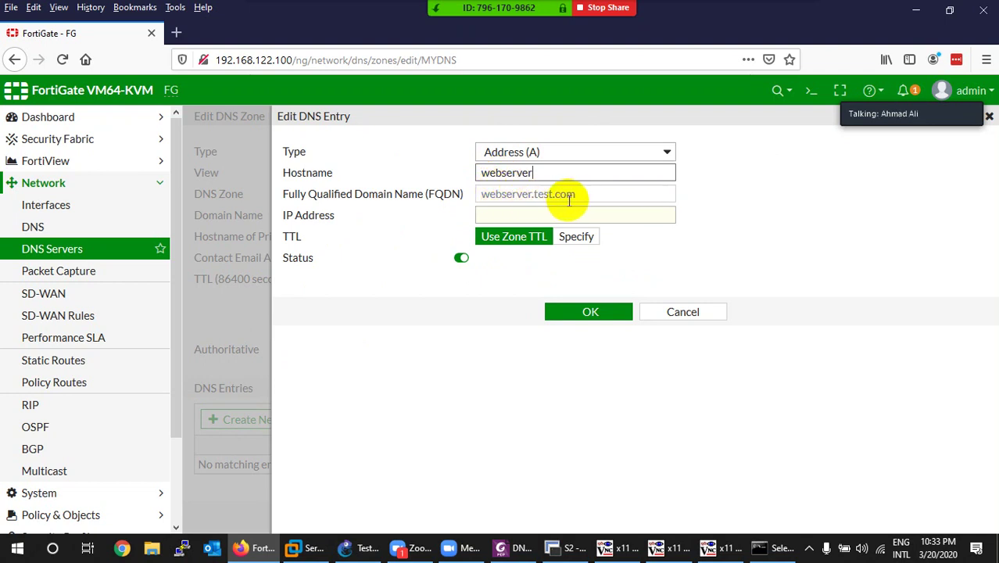
- Give the webserver record IP 6.6.6.6, then save the record and the MYDNS zone
left_click(494, 212)
type("1")
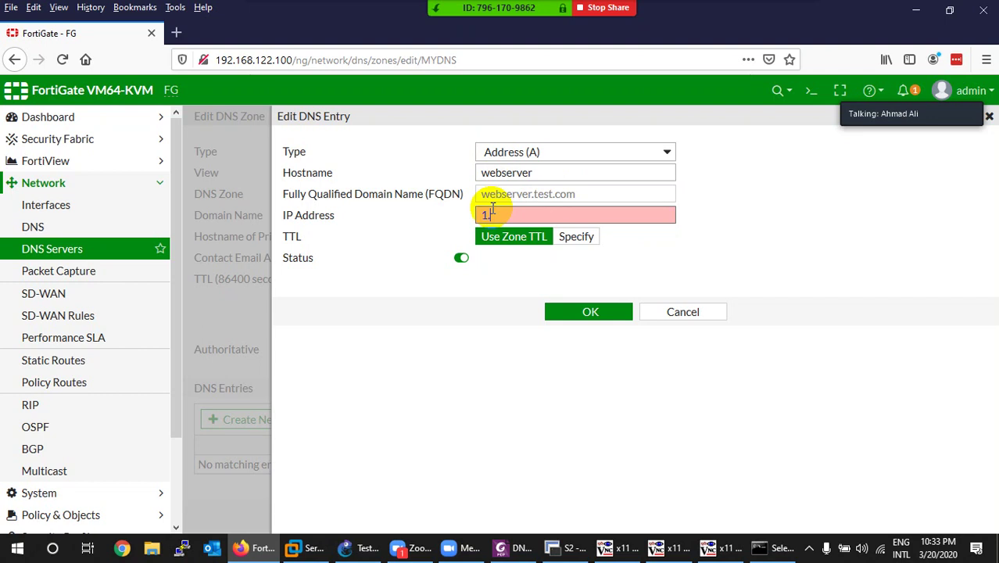
type(".1.1.1")
key("BackSpace")
type("6.6.6.6")
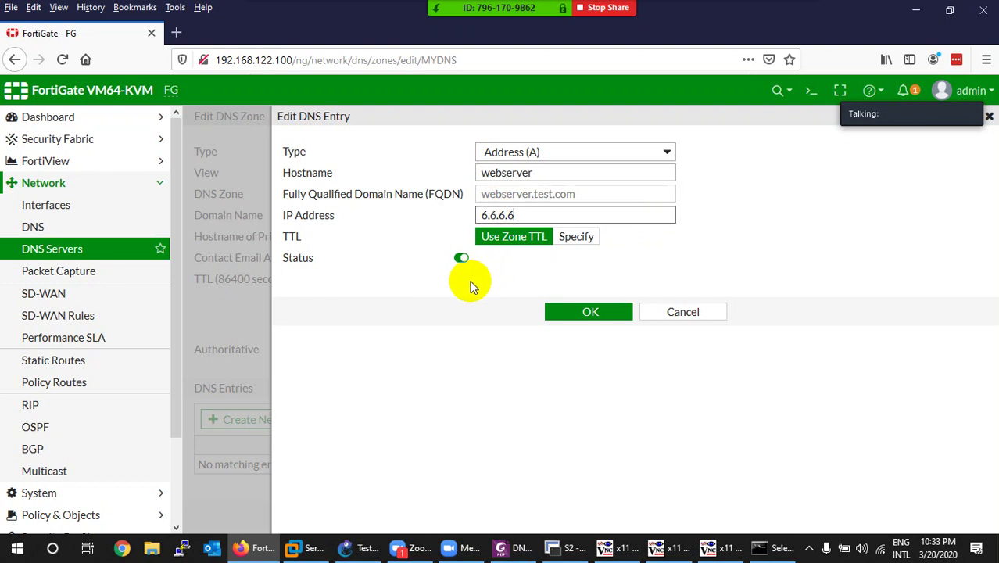
left_click(556, 312)
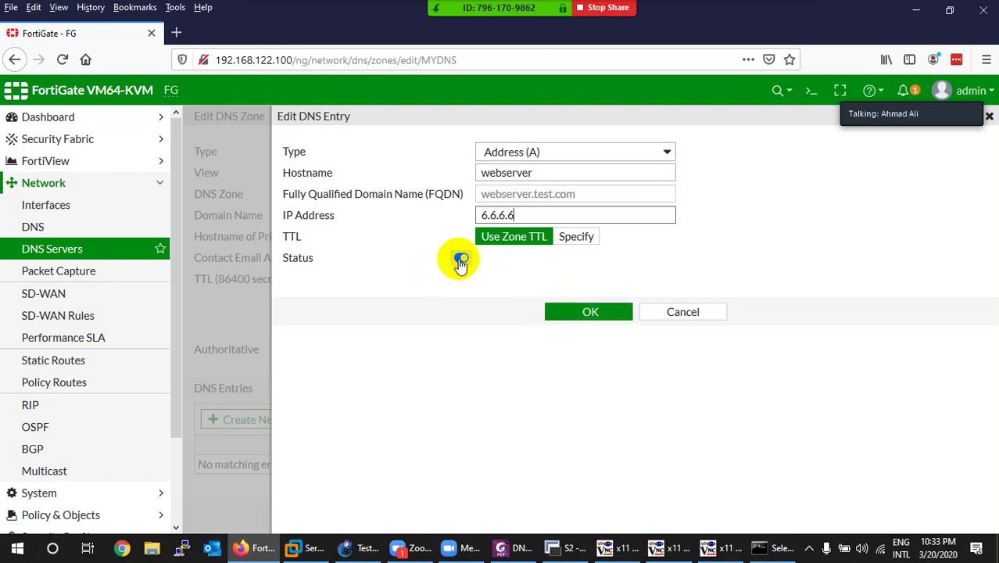
left_click(573, 314)
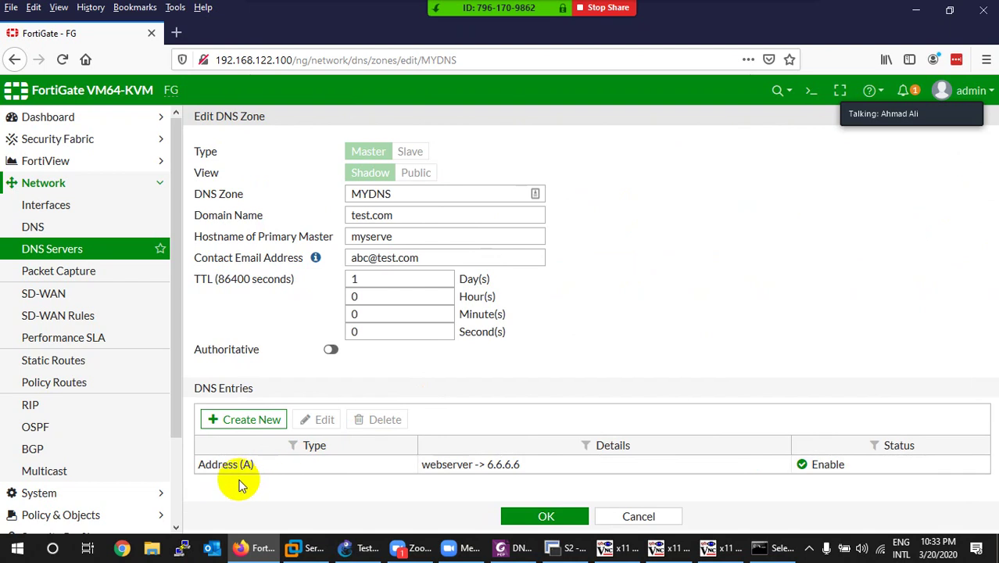
left_click(517, 517)
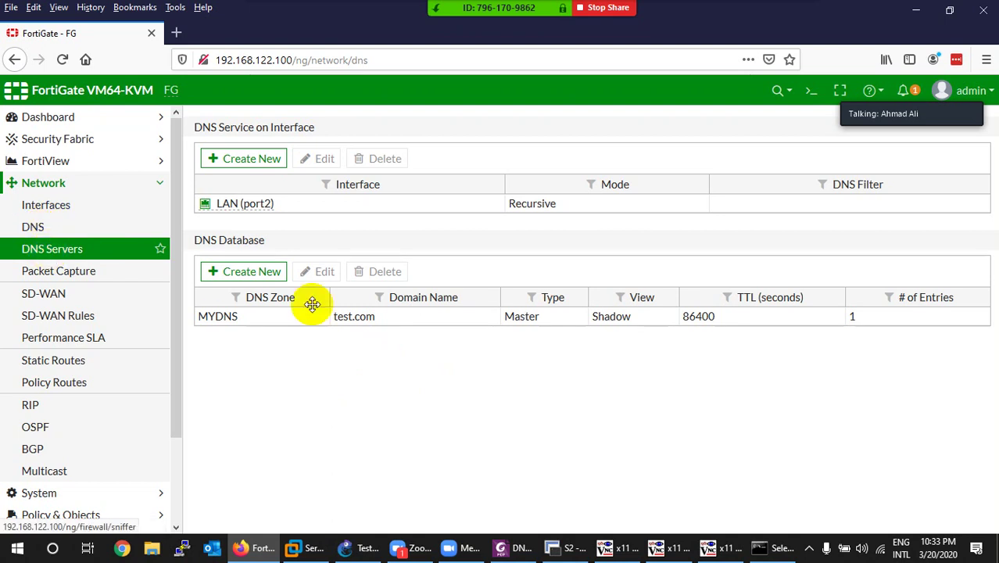
left_click(810, 91)
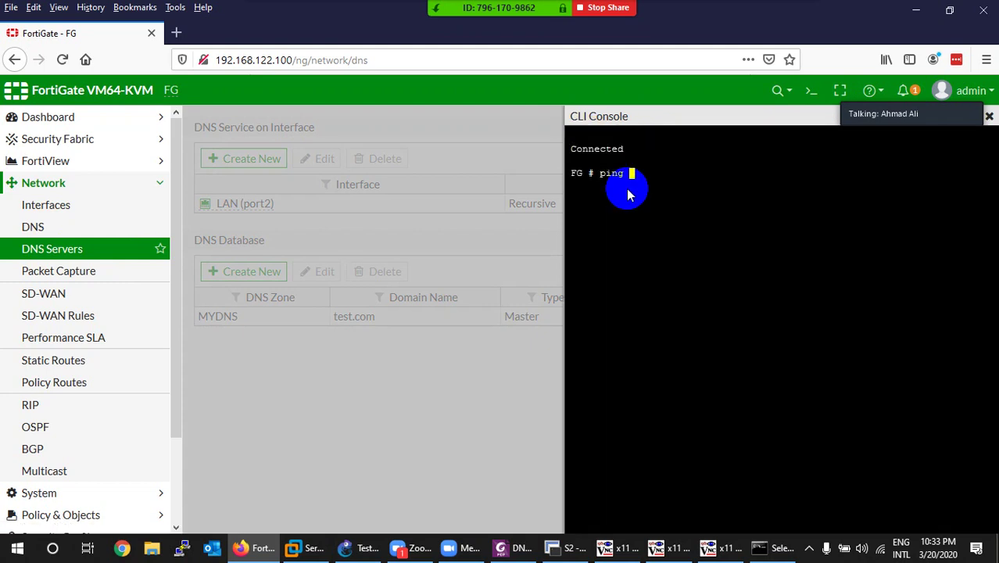
- Run execute ping 6.6.6.6 in the CLI Console, then close the console
type("ping 6.6.6.6")
key("Return")
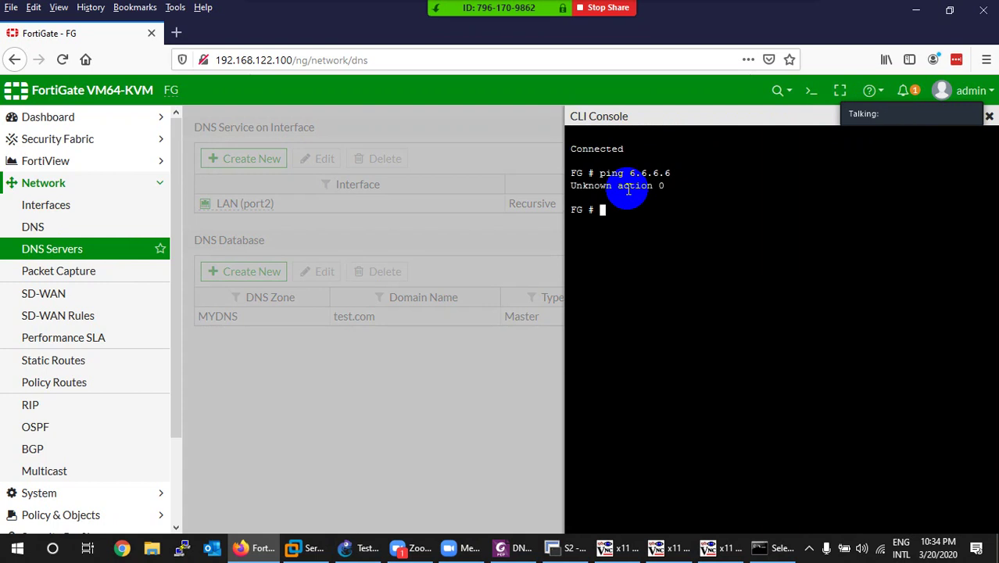
type("execute ping 6.6.6.6")
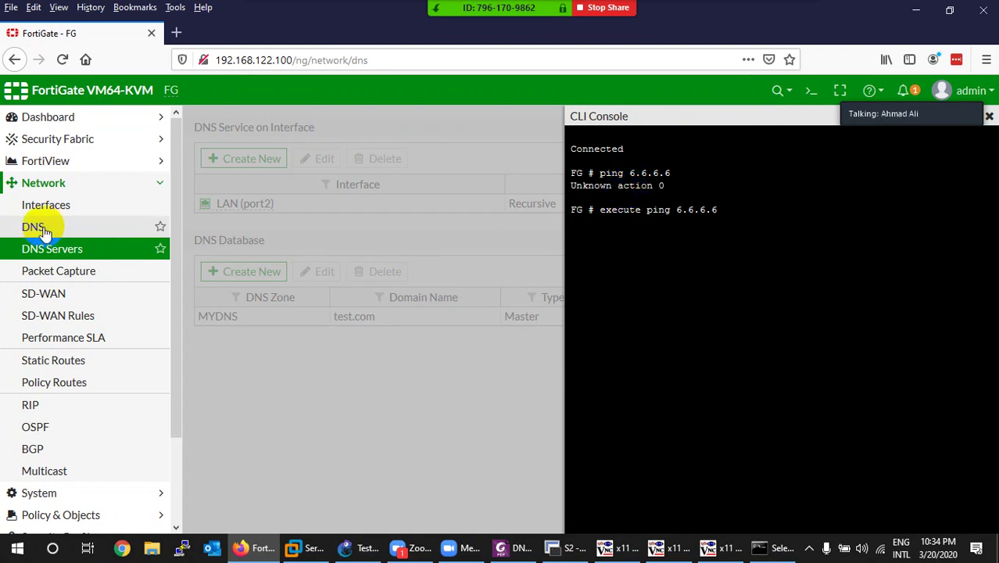
key("Return")
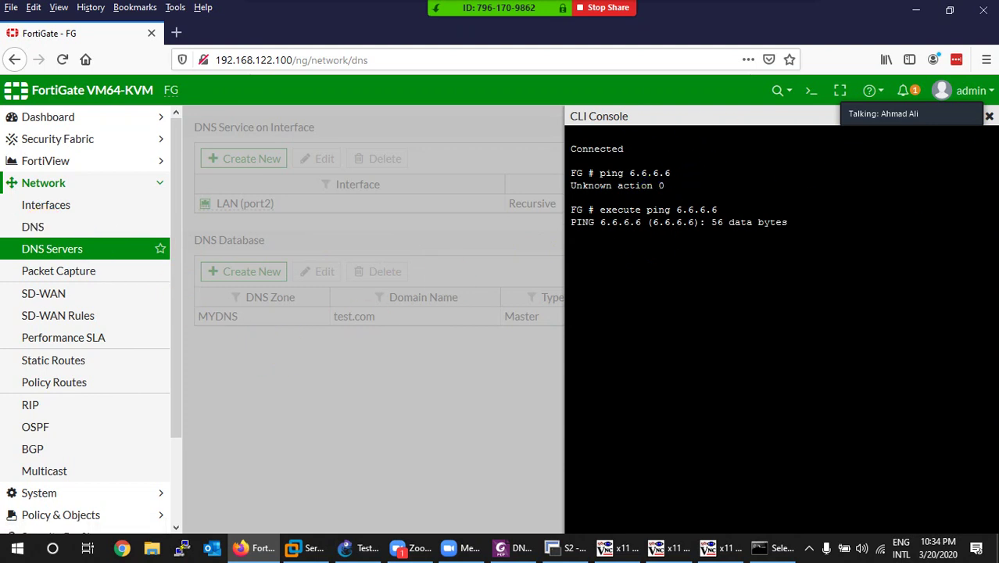
left_click(989, 116)
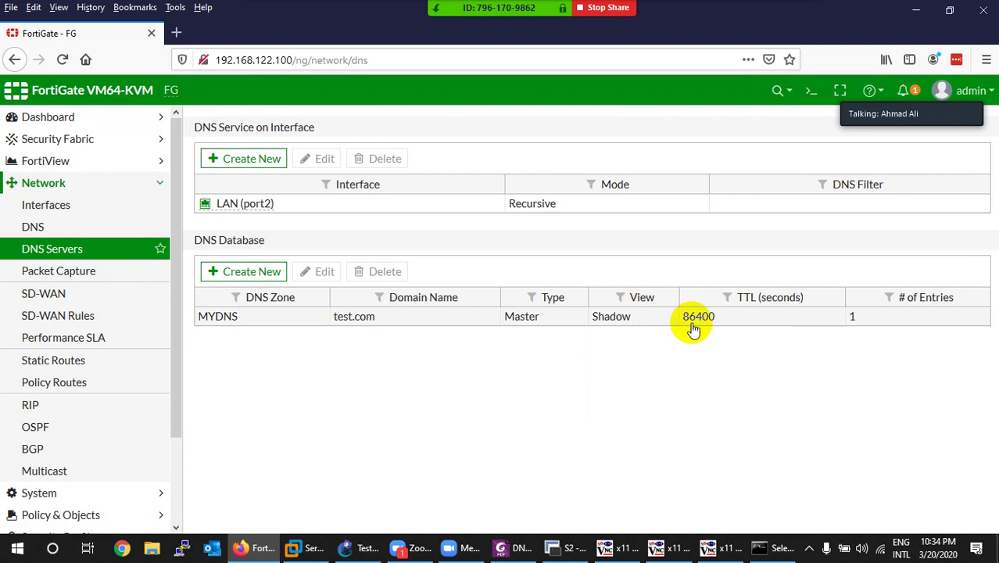
- Reopen the MYDNS zone to check its entry, then leave it unchanged
left_click(226, 318)
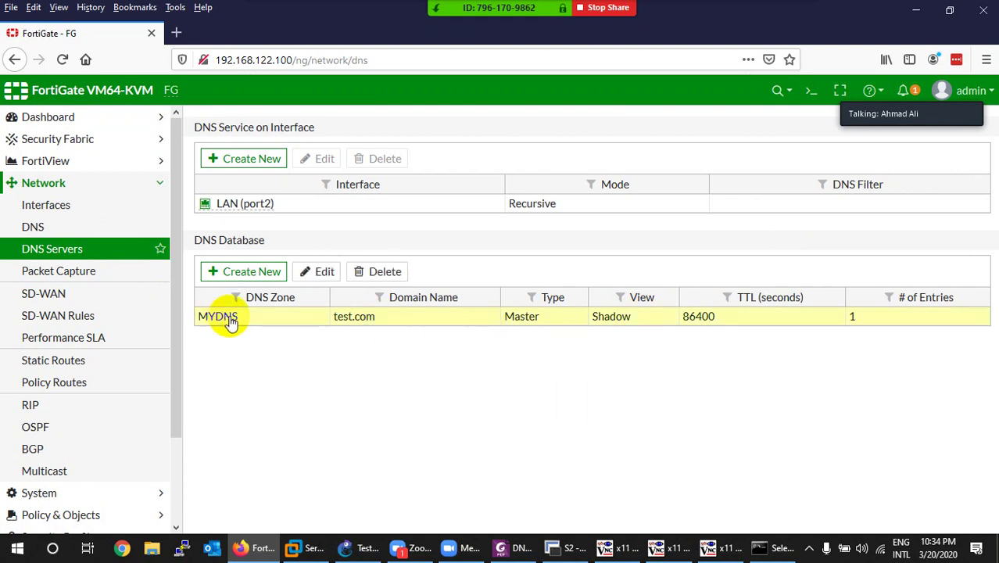
left_click(320, 273)
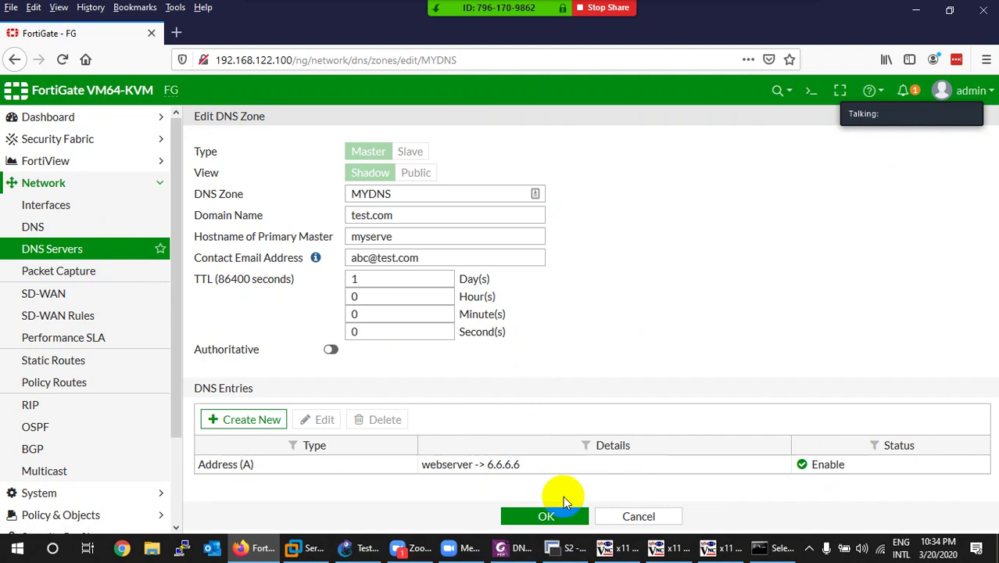
left_click(613, 517)
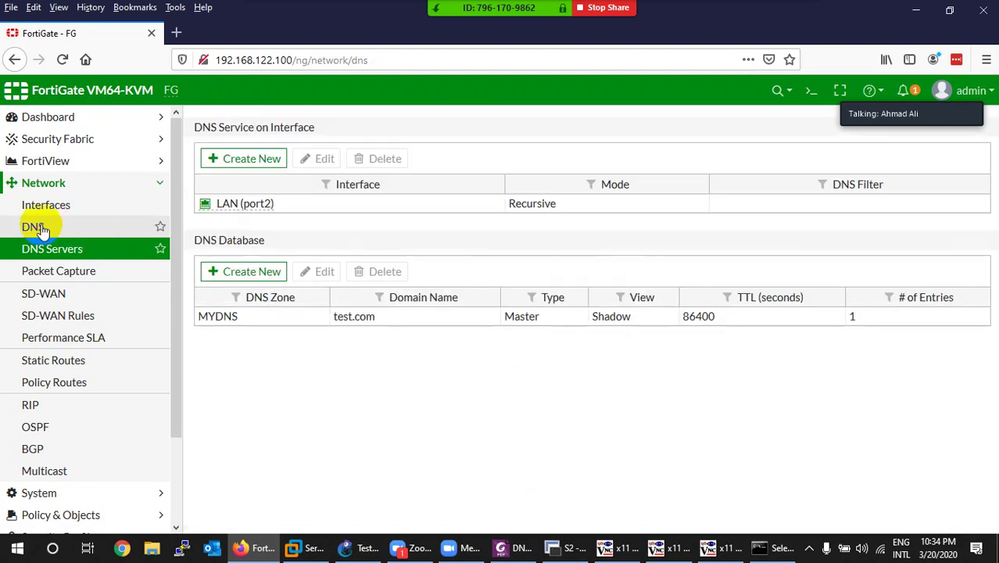
- Replace primary DNS server 8.8.8.8 with 192.168.2.100 and apply the DNS settings
left_click(35, 225)
left_click(379, 175)
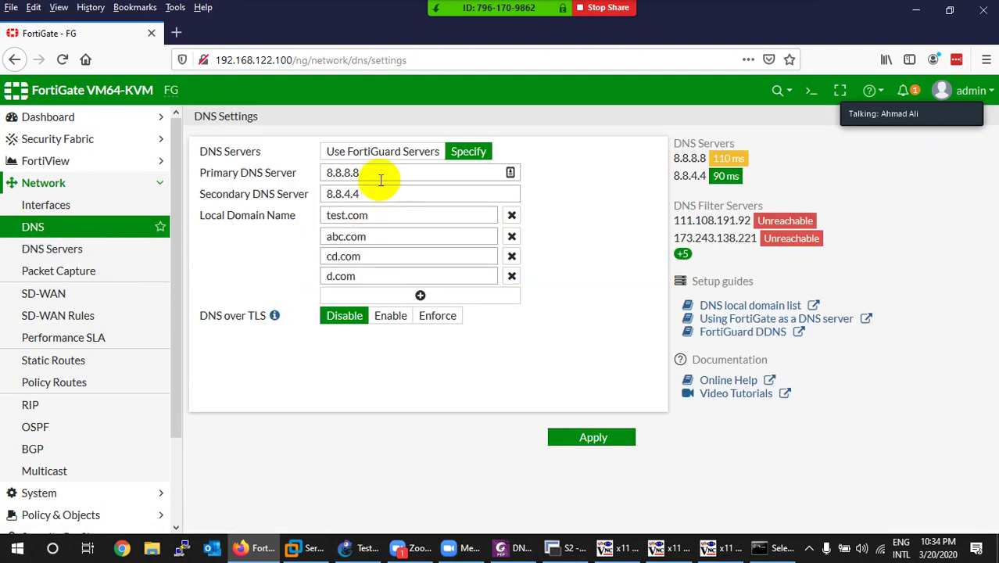
left_click_drag(378, 172, 306, 170)
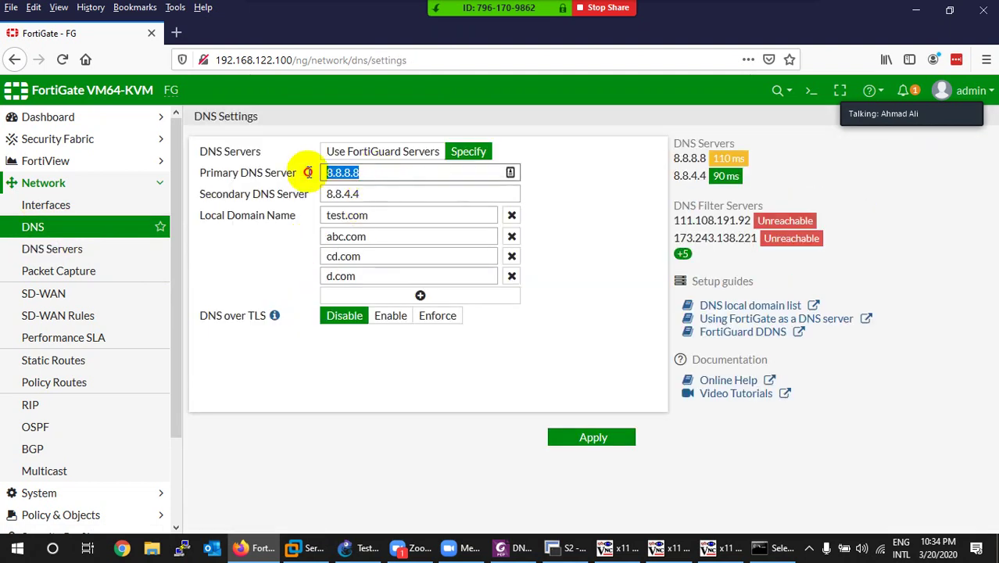
type("192")
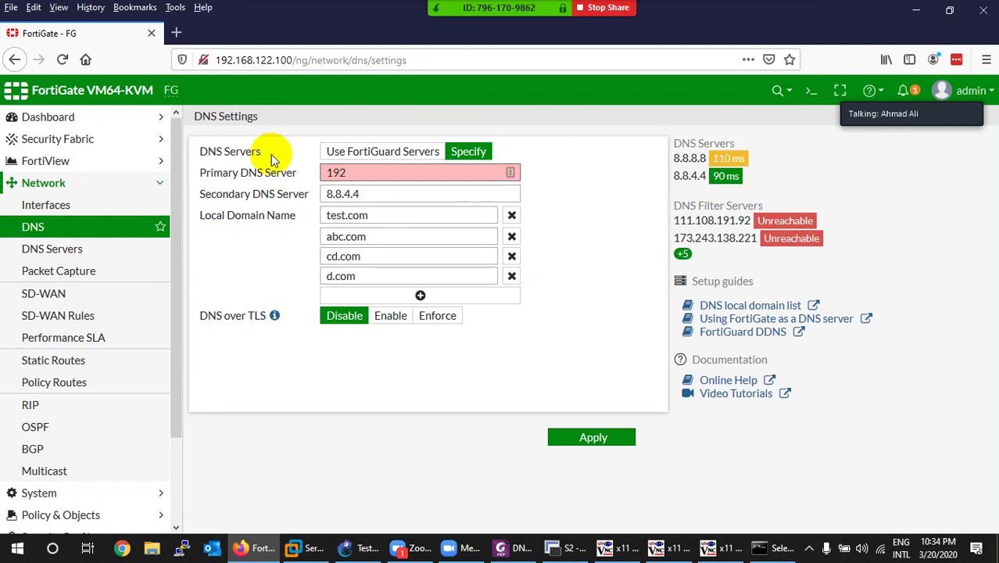
type(".168.14")
key("BackSpace")
key("BackSpace")
key("BackSpace")
left_click(47, 205)
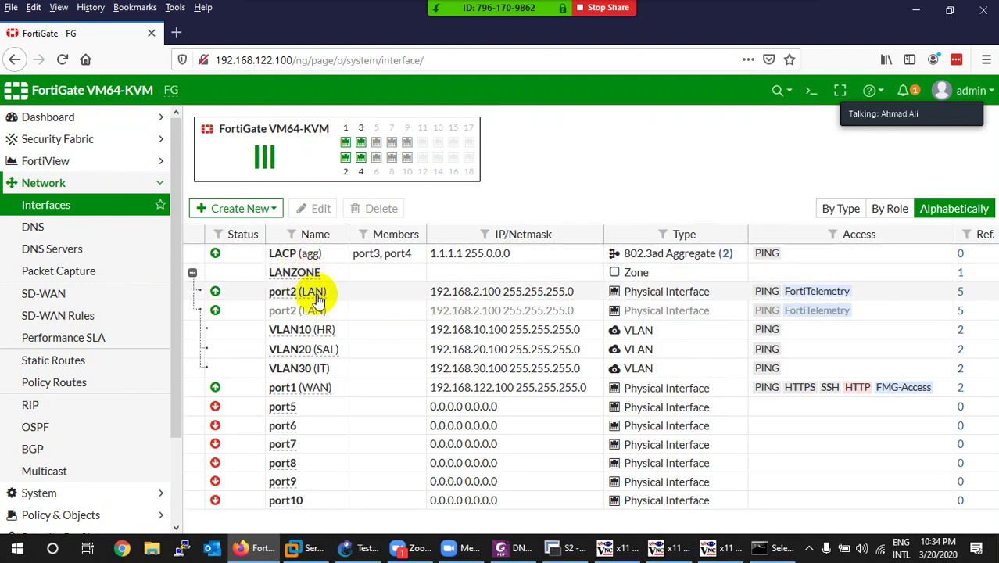
mouse_move(474, 309)
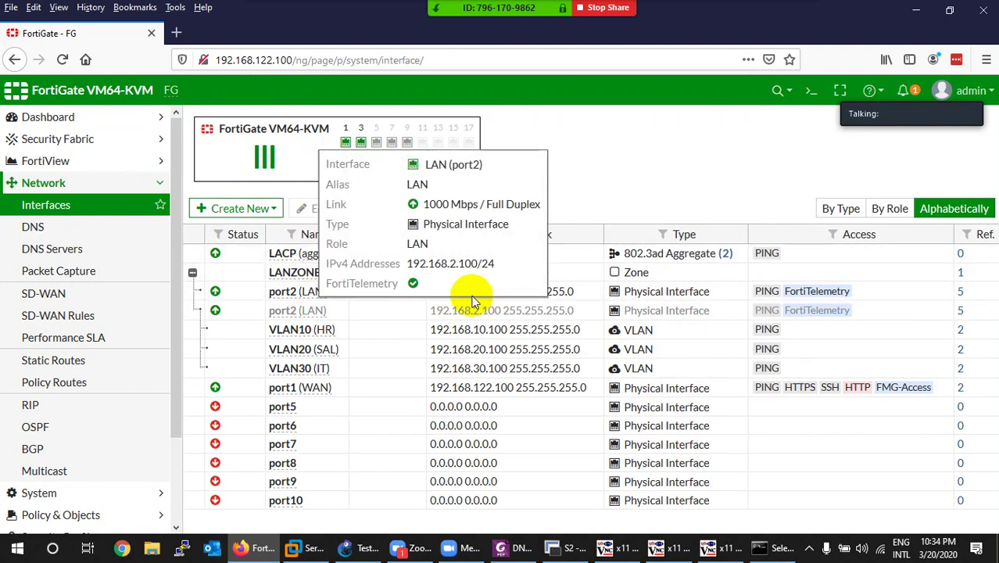
left_click(35, 229)
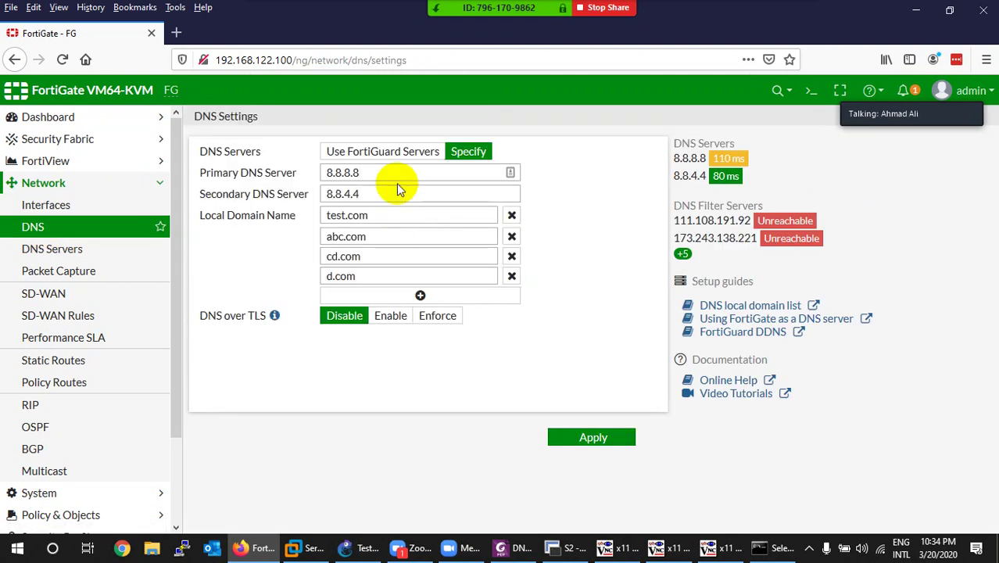
left_click_drag(365, 174, 294, 177)
type("192")
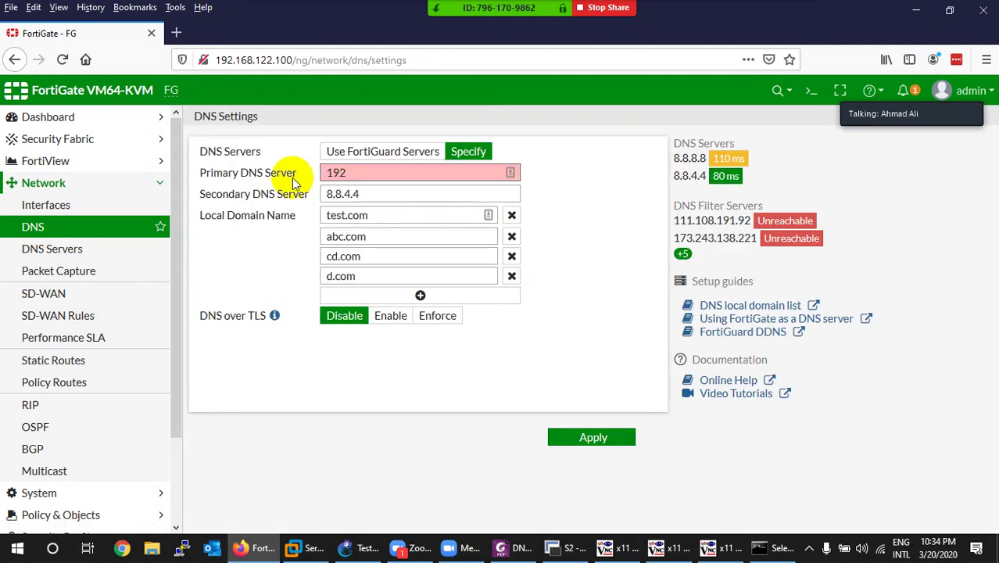
type(".168.2.100")
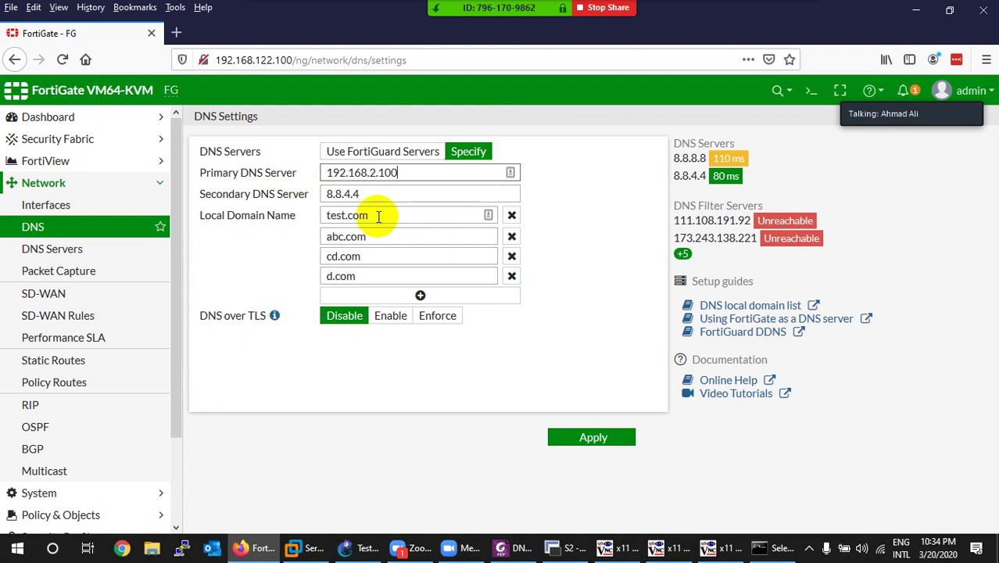
left_click(577, 435)
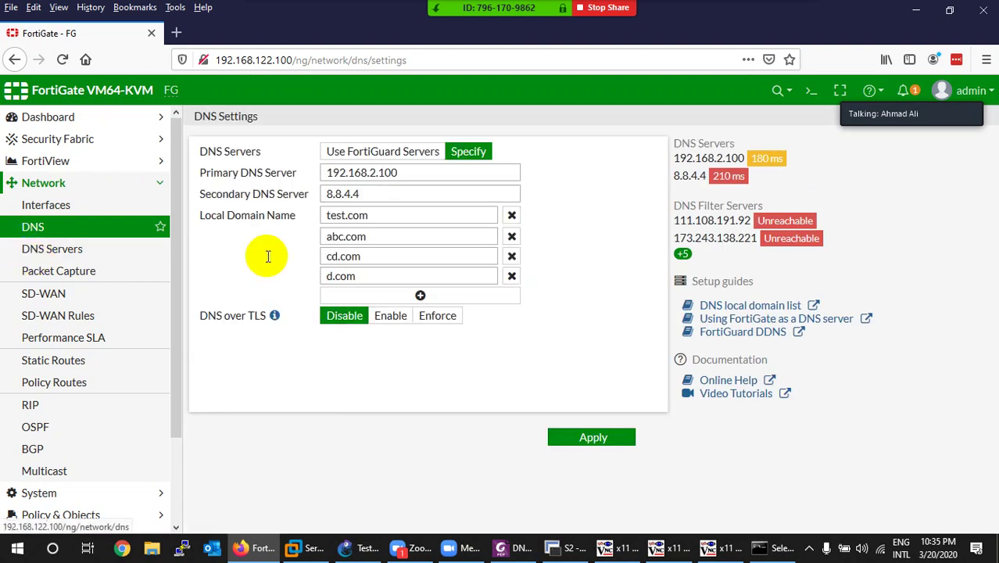
- Rerun execute ping 6.6.6.6 in the CLI Console, see 100% loss, and close it
left_click(812, 92)
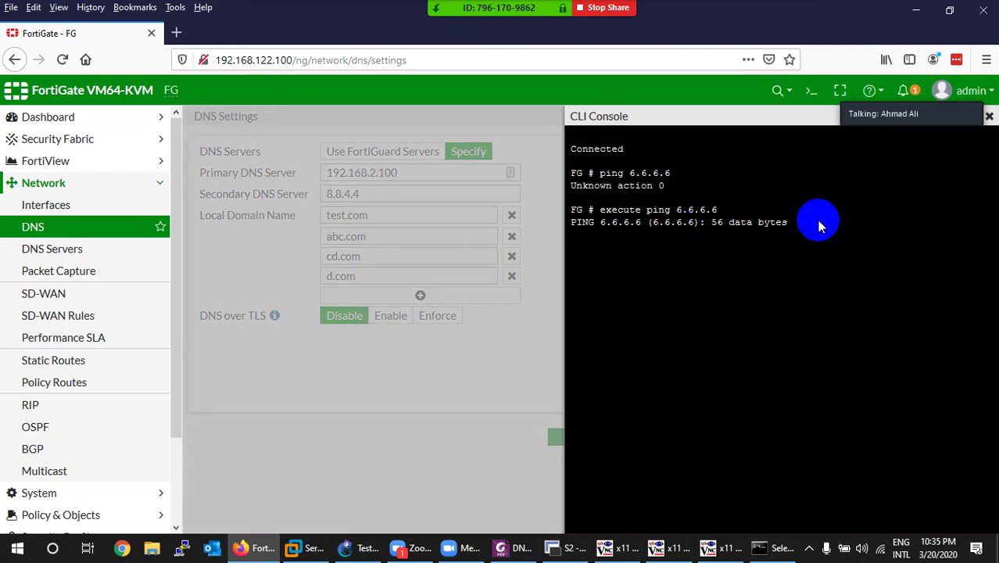
key("Up")
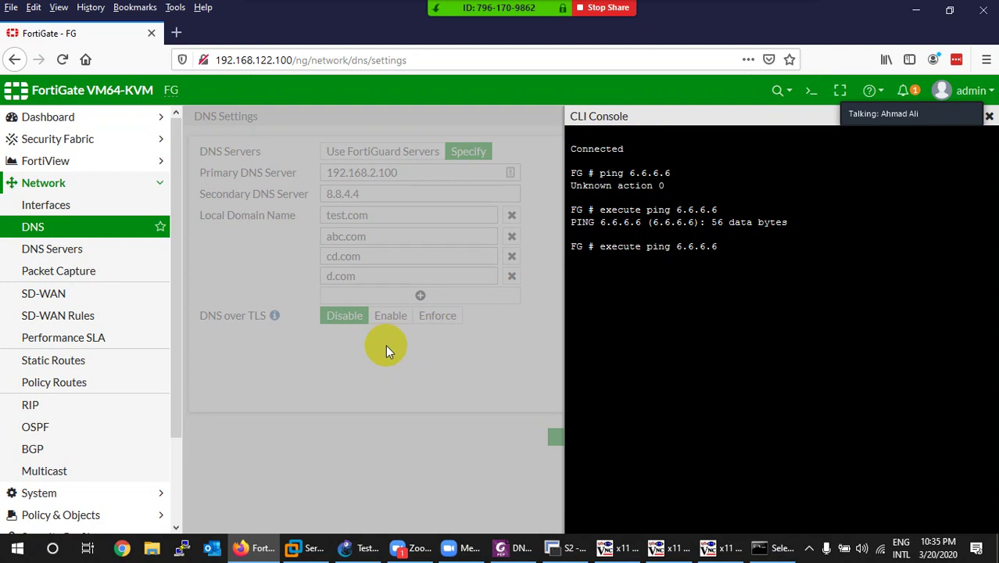
key("Return")
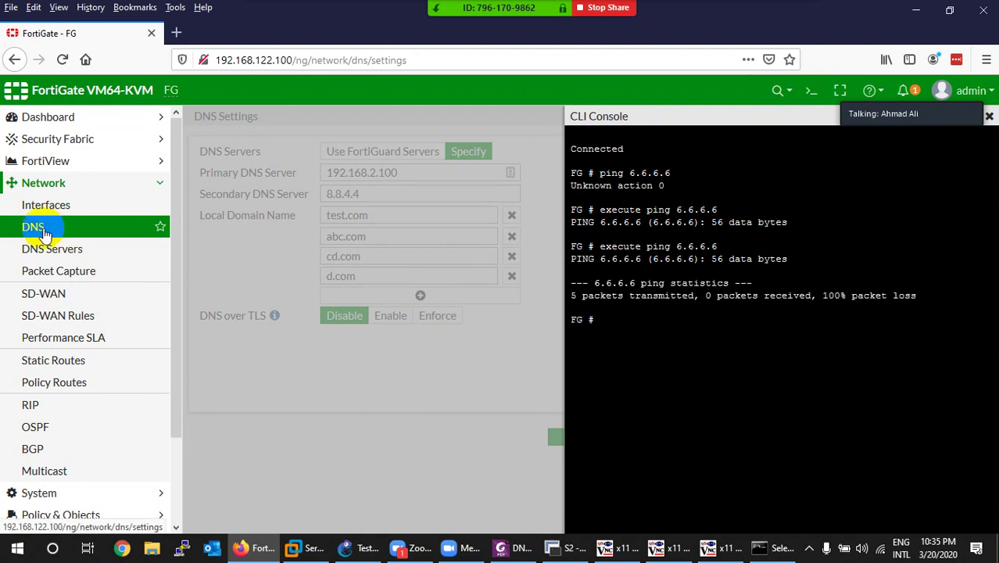
left_click(191, 277)
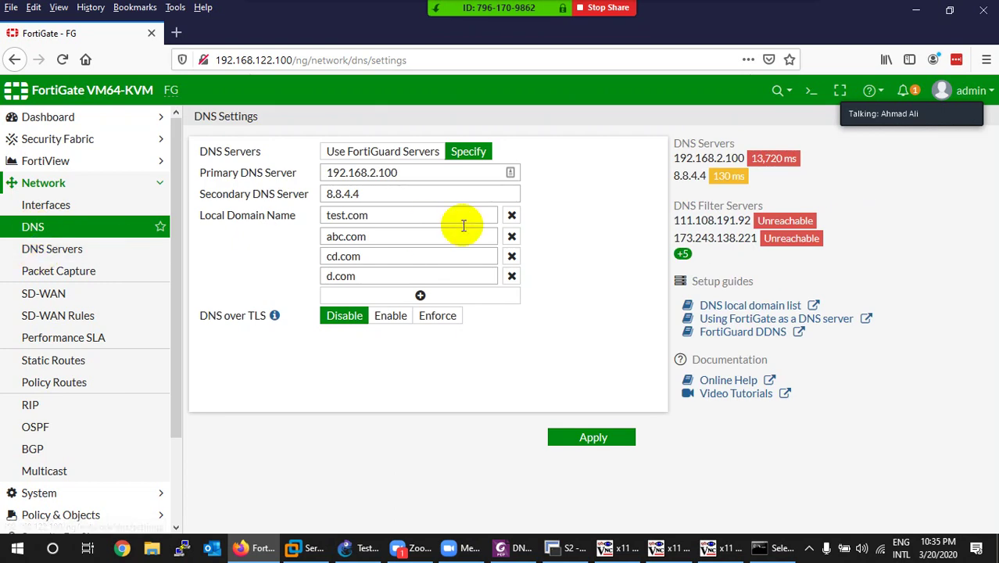
- Remove local domain names test.com, abc.com, cd.com and d.com, and apply the DNS settings
left_click(511, 216)
left_click(511, 217)
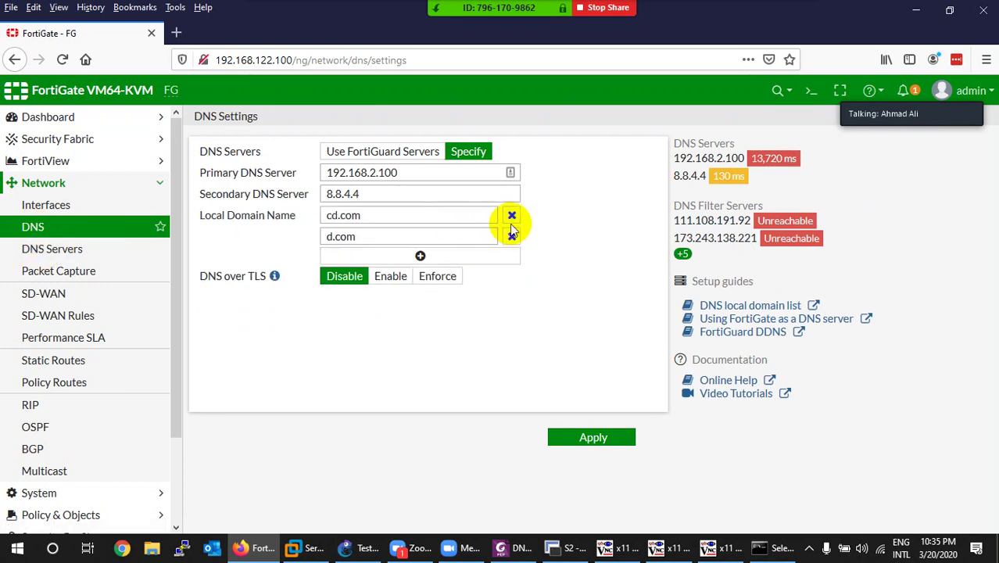
left_click(510, 217)
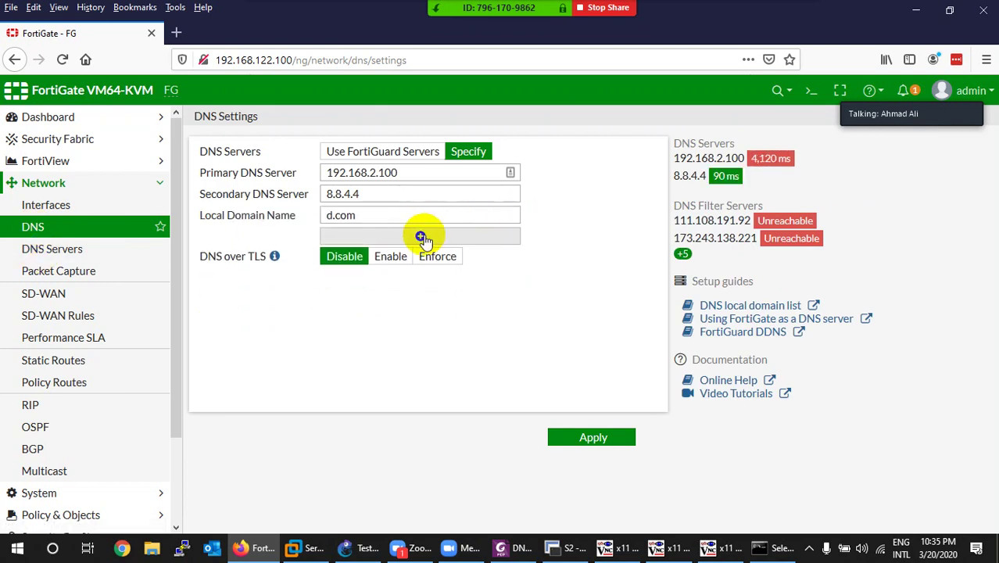
left_click_drag(421, 218, 312, 217)
key("BackSpace")
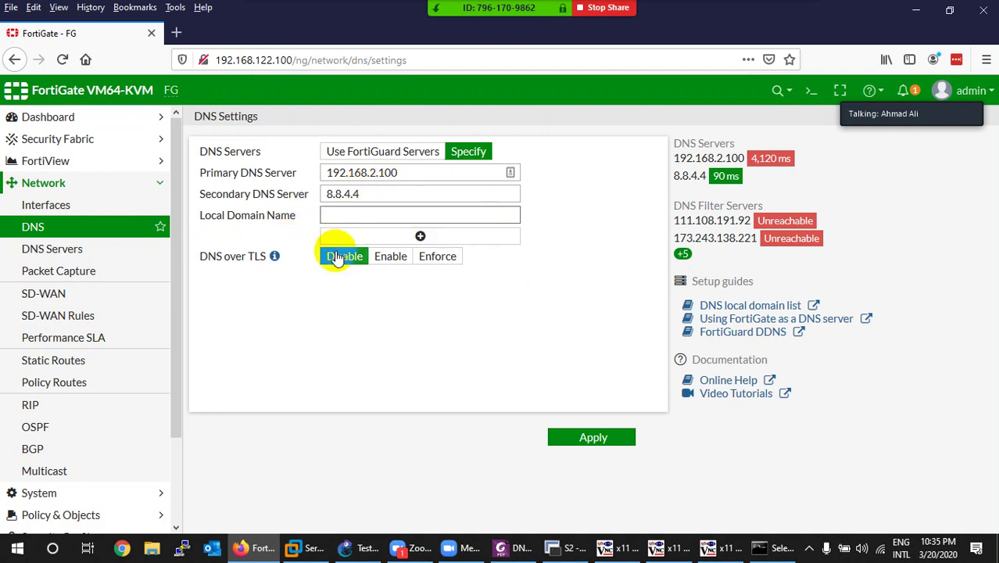
left_click(577, 442)
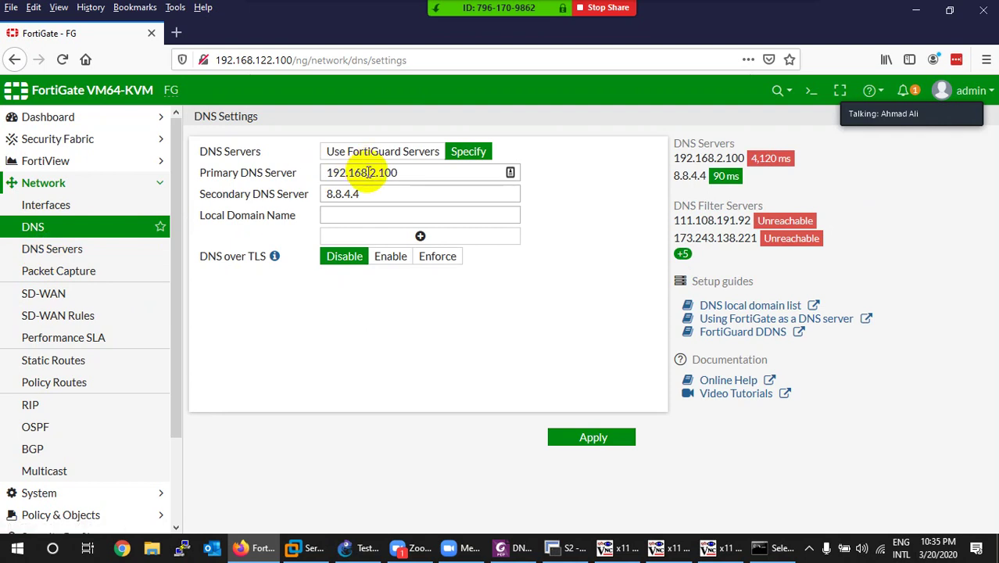
left_click(61, 250)
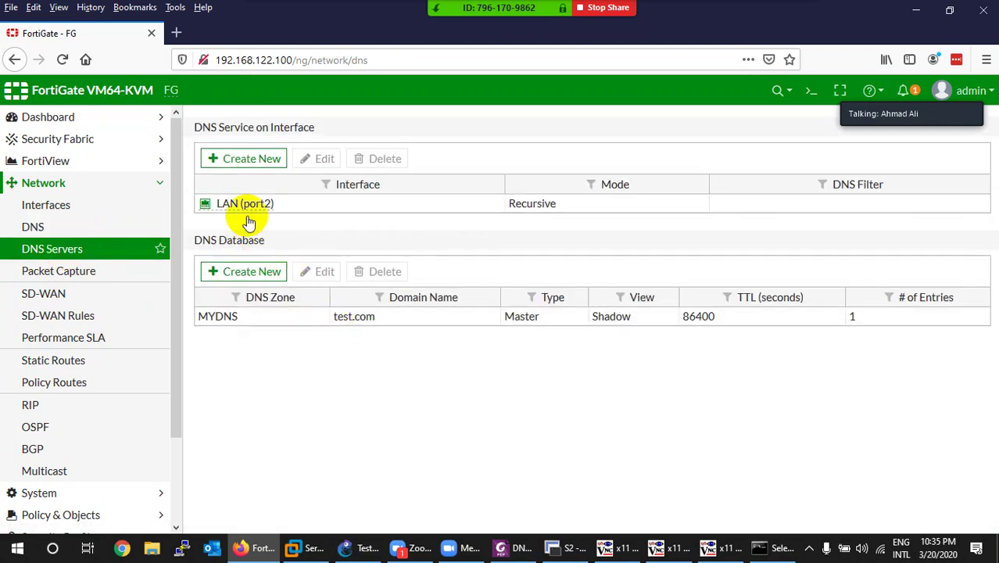
- Inspect the LAN (port2) DNS service unchanged, then open MYDNS showing webserver → 6.6.6.6
left_click(252, 204)
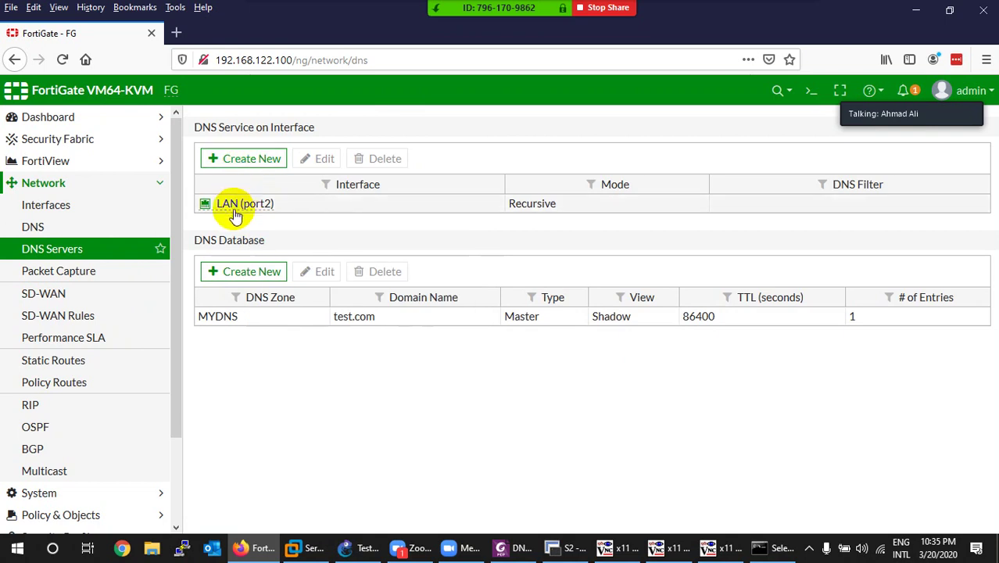
left_click(321, 165)
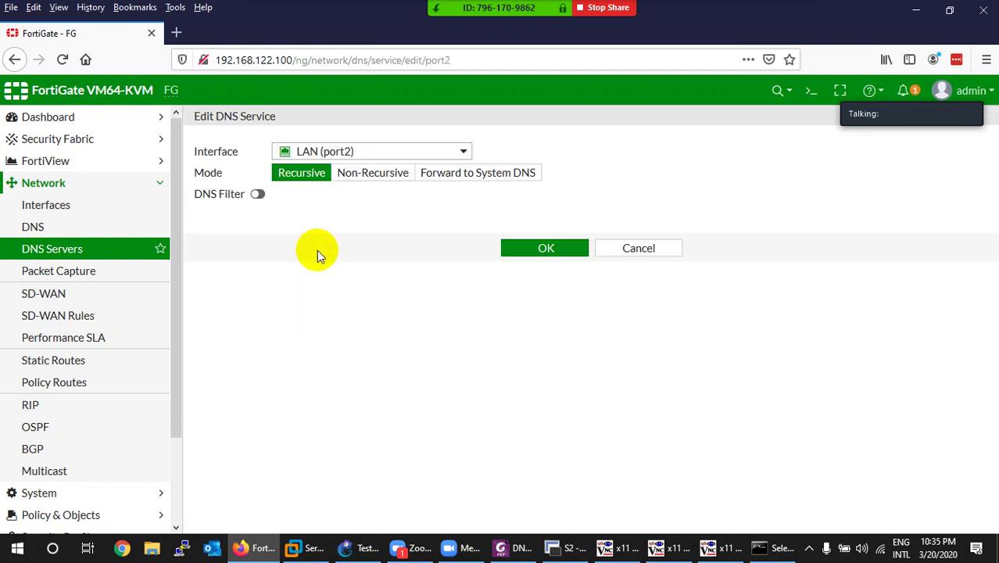
left_click(623, 247)
left_click(258, 206)
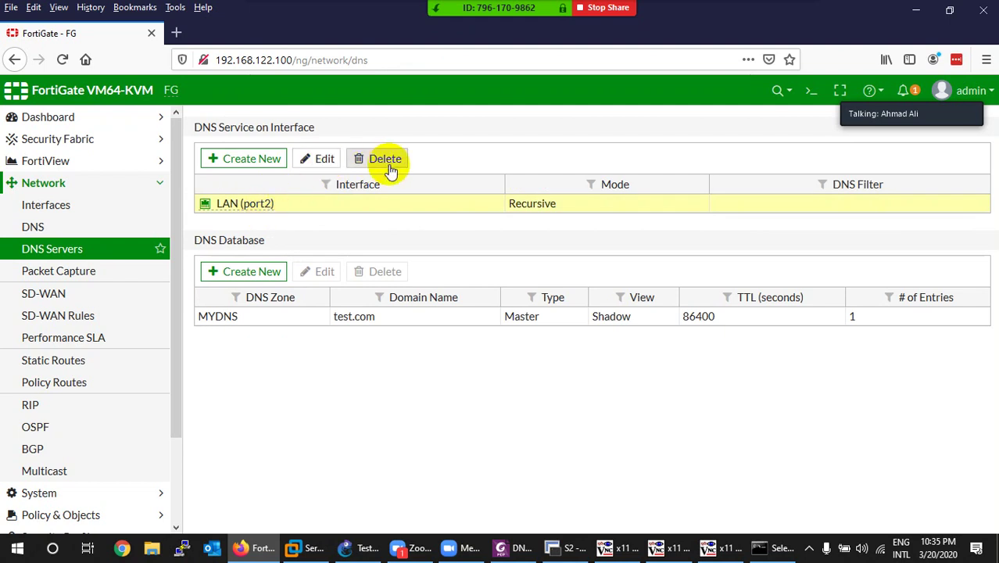
left_click(223, 326)
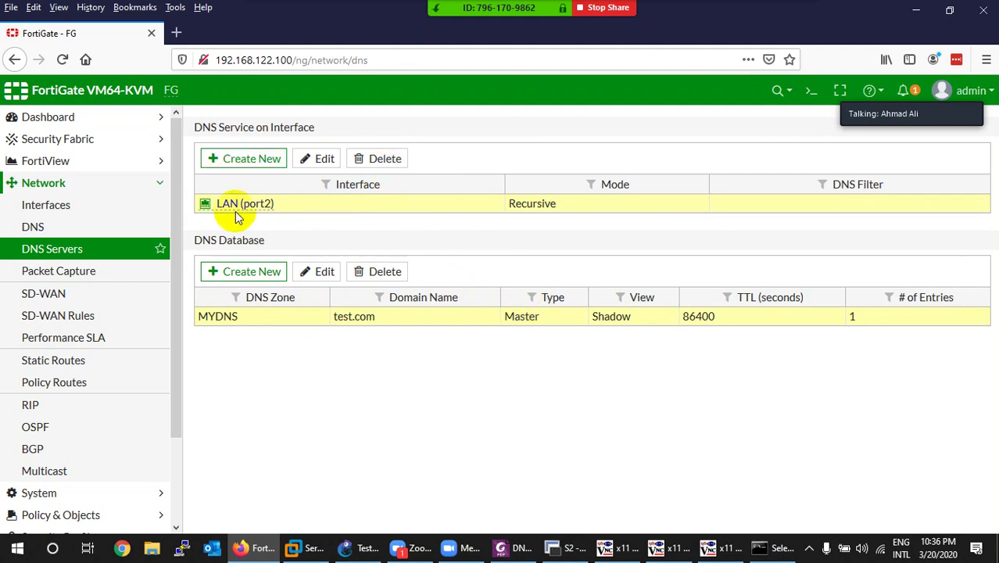
left_click(320, 273)
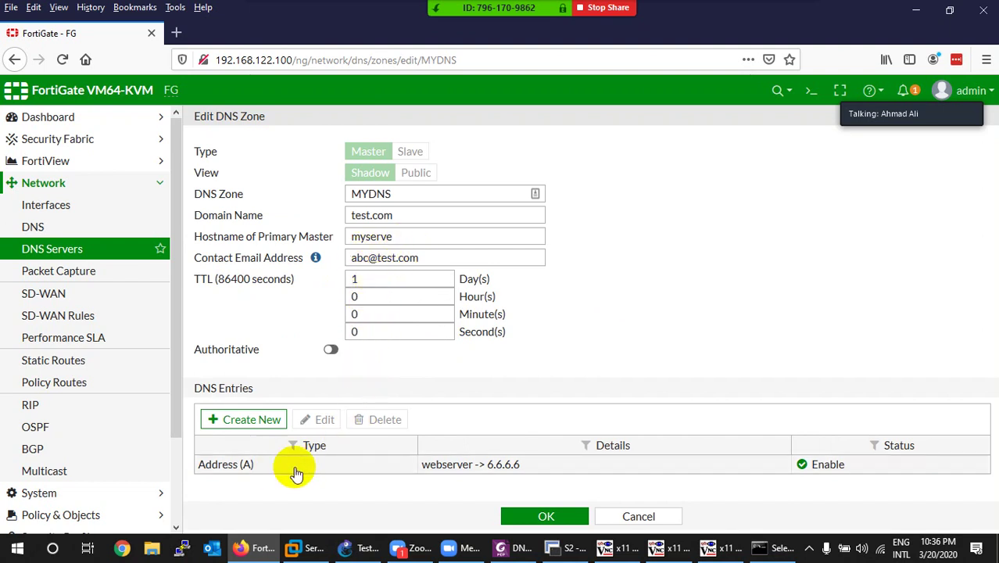
- Run execute ping webserver.test.com, confirm it resolves to 6.6.6.6, and close the console
left_click(810, 92)
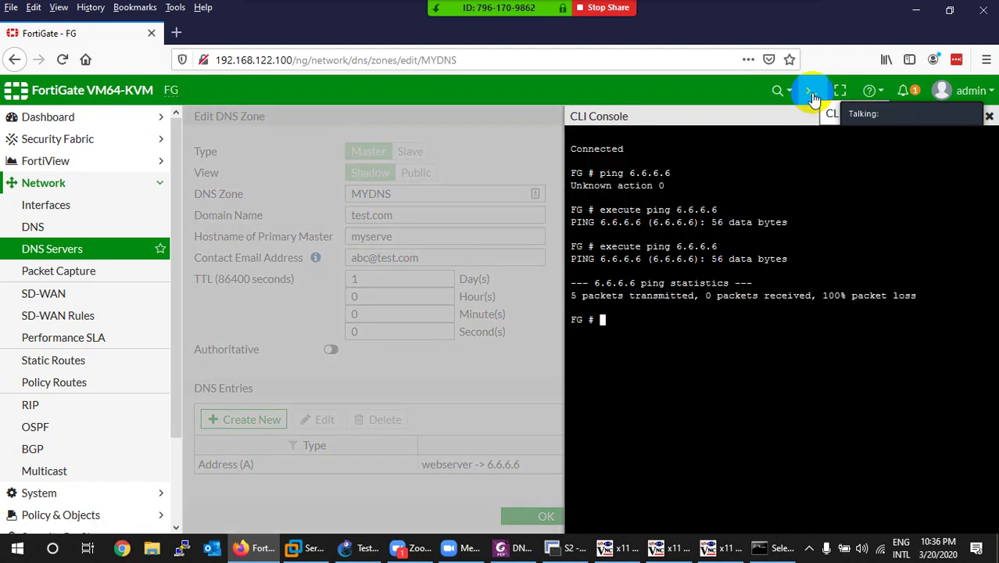
type("ping e")
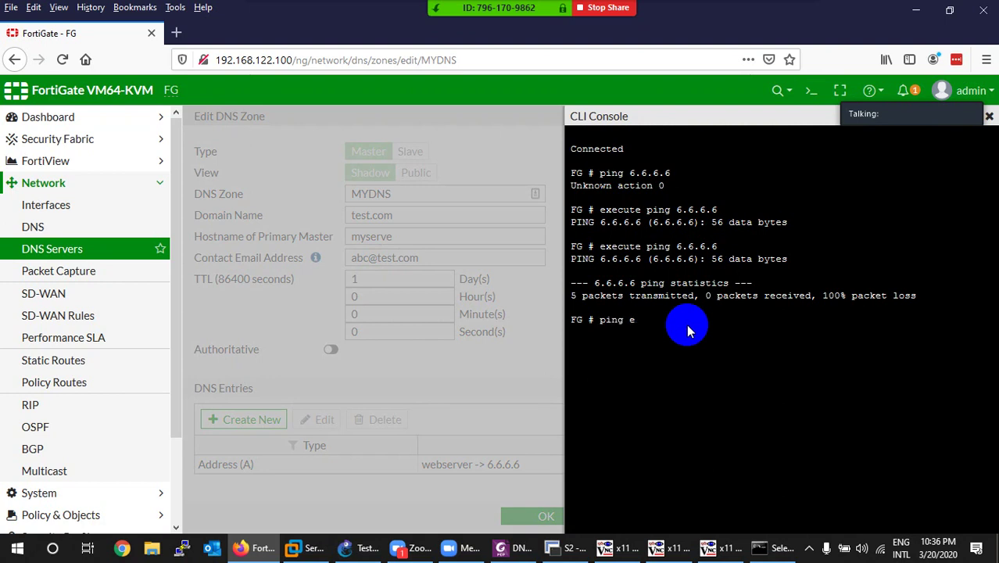
key("BackSpace")
key("BackSpace")
key("BackSpace")
key("BackSpace")
key("BackSpace")
key("BackSpace")
type("executeping")
key("BackSpace")
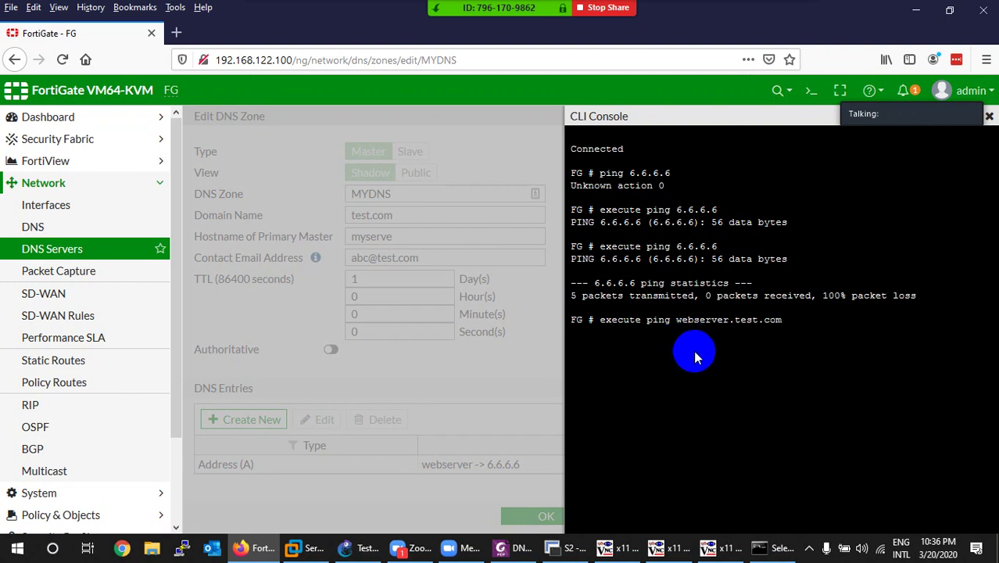
key("Return")
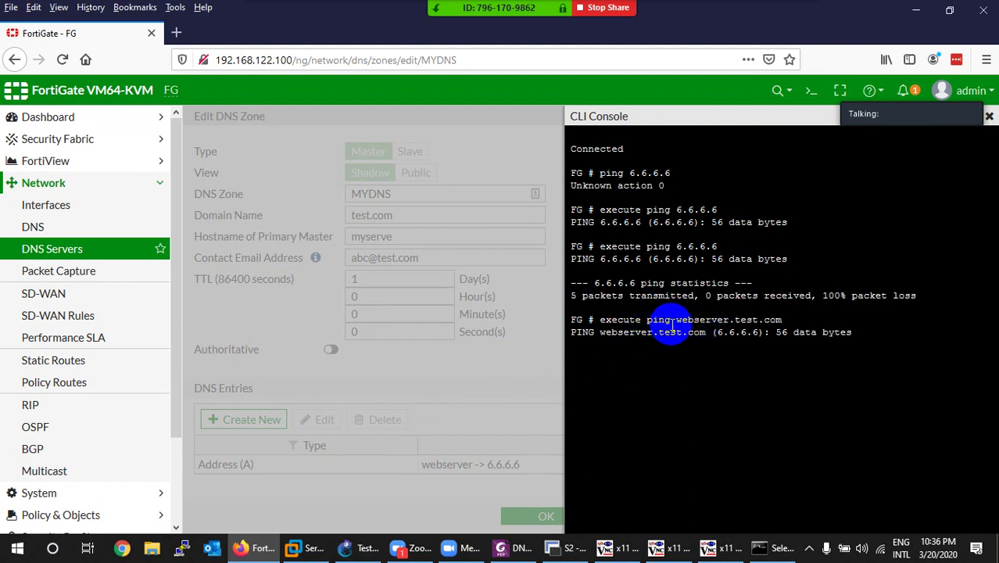
left_click_drag(675, 321, 782, 319)
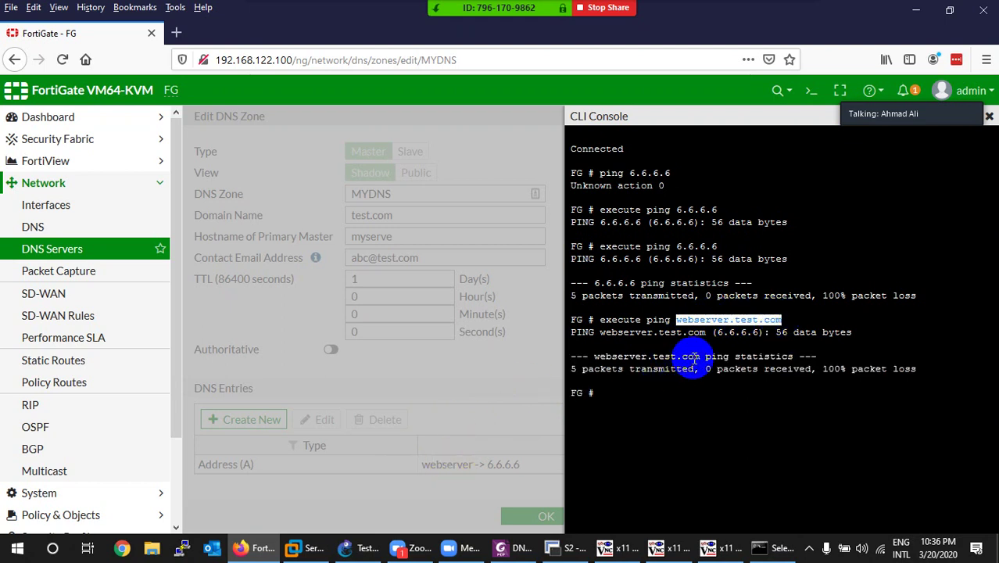
left_click_drag(716, 332, 761, 332)
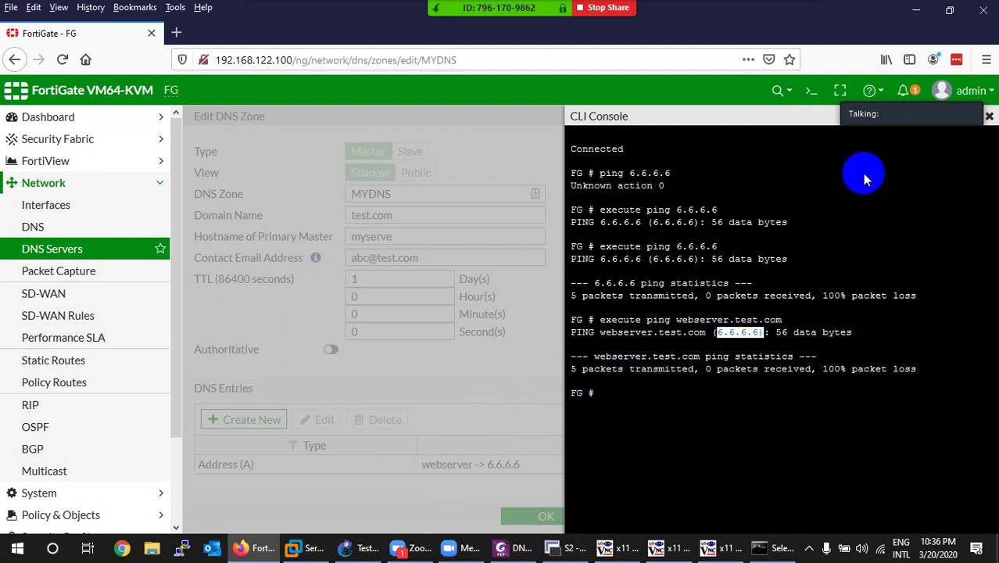
left_click(989, 117)
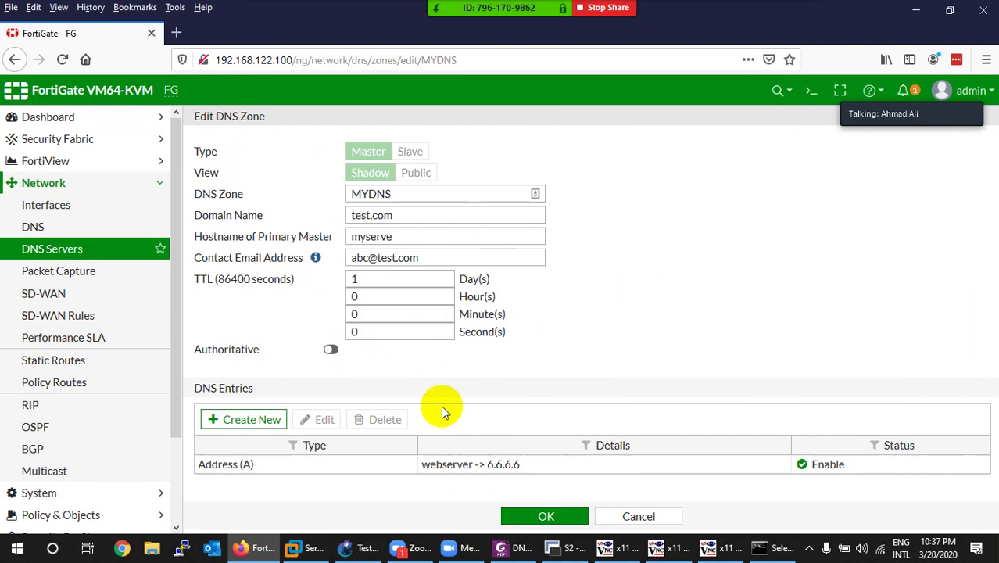
- Return to DNS Settings with primary server 192.168.2.100 and show the taskbar's hidden icons
left_click(33, 225)
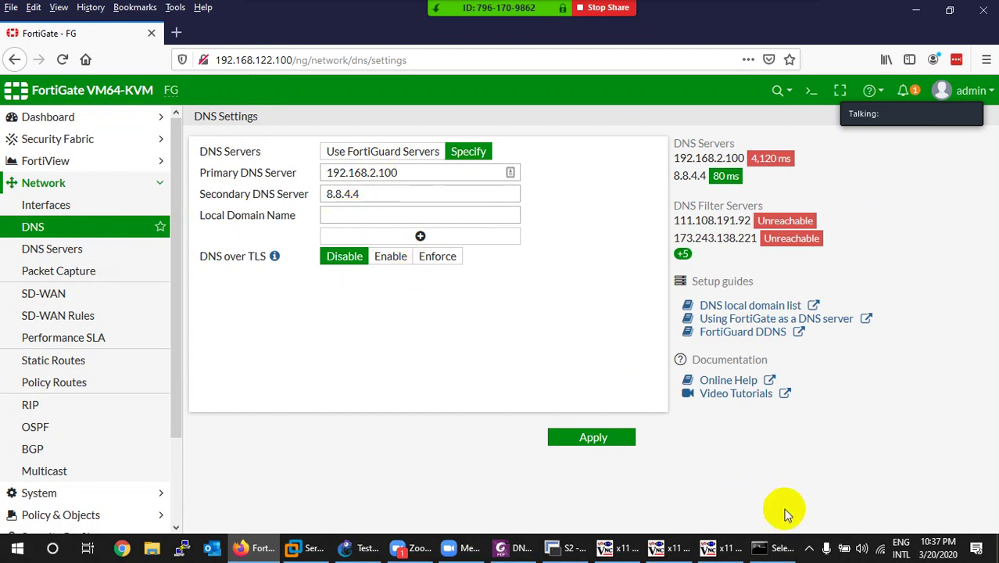
left_click(809, 547)
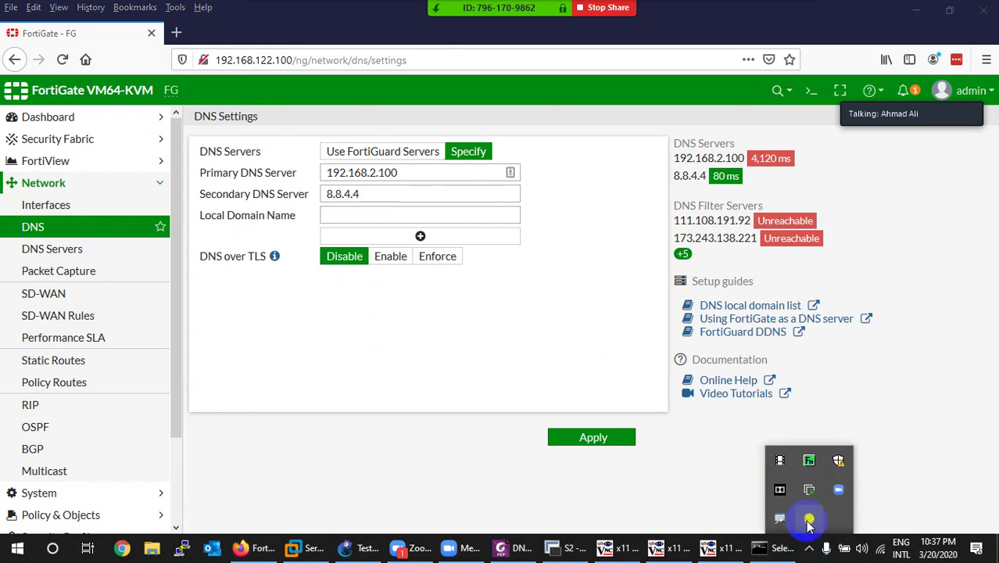